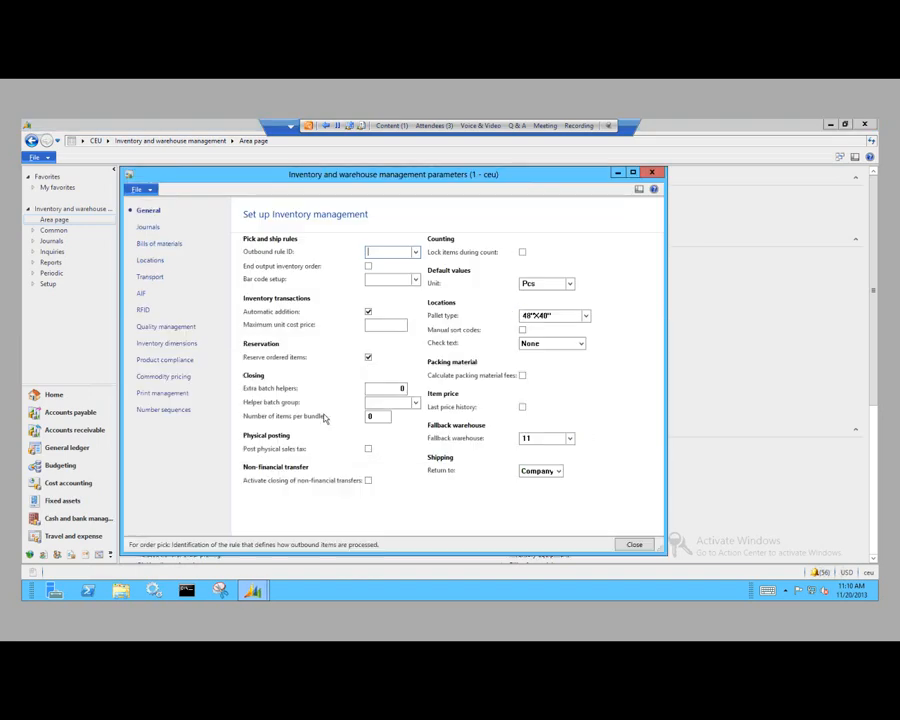
# Step: Review the quality management parameters and their report setup for quality documents, closing the report setup when finished
pyautogui.click(168, 332)
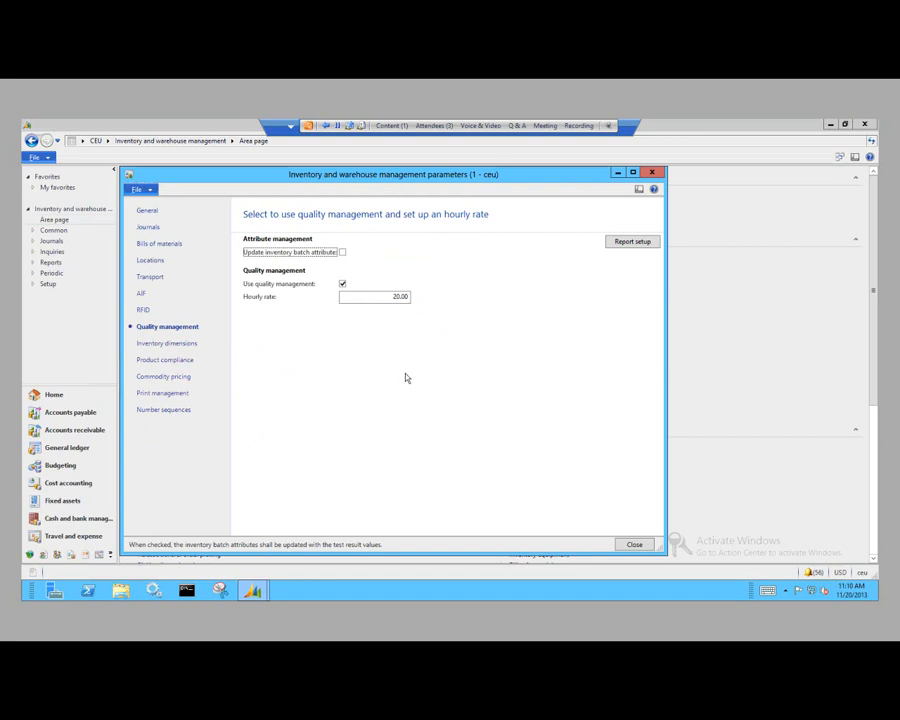
pyautogui.click(630, 243)
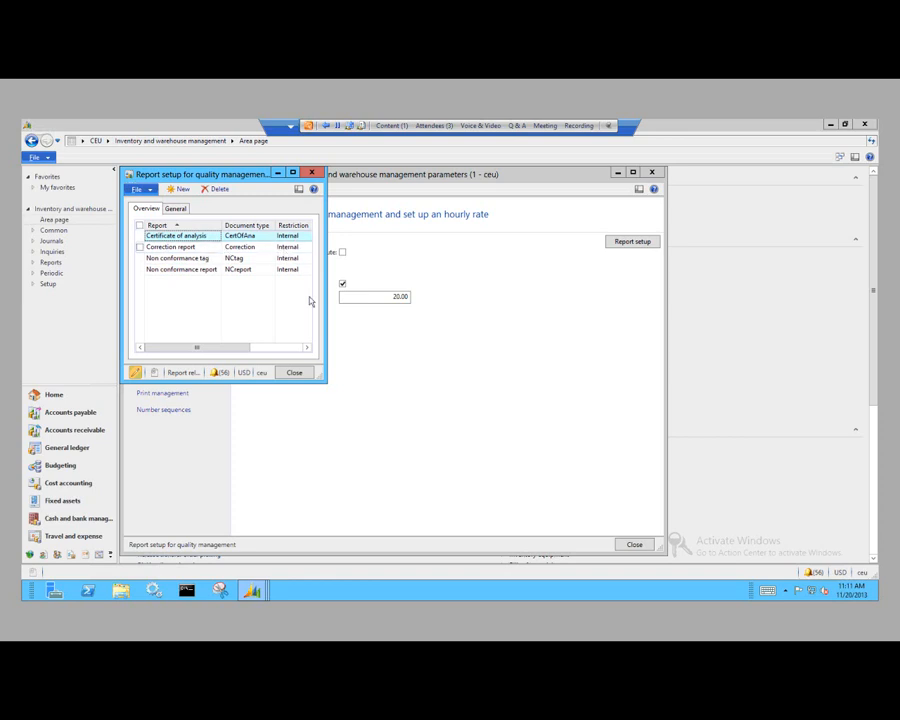
pyautogui.click(293, 372)
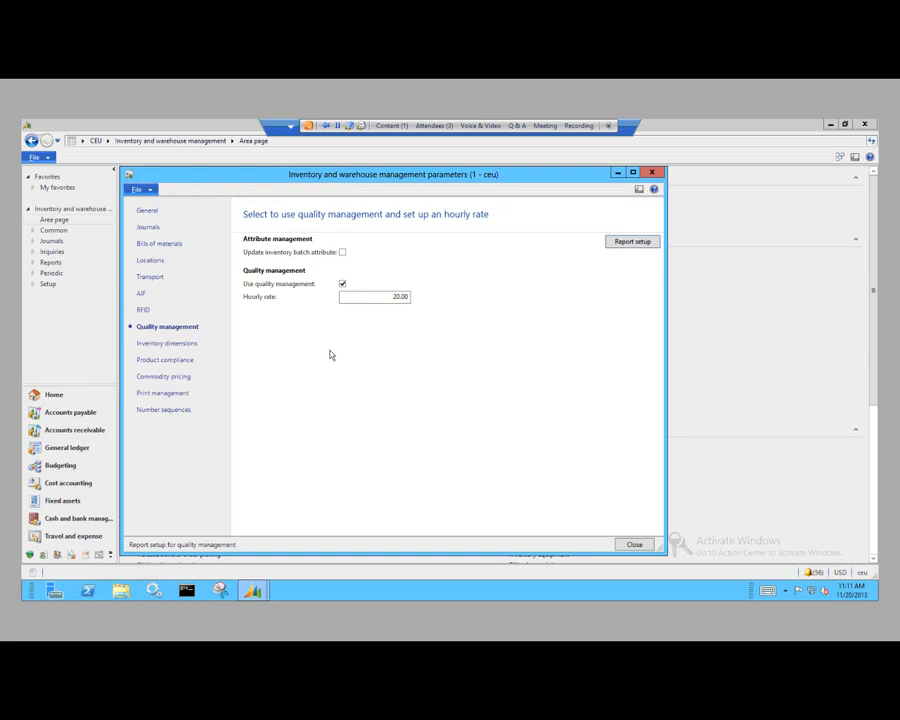
# Step: Review the number sequence codes for quarantine number, quality order, non conformance number and certificate of analysis, and close the parameters form
pyautogui.click(170, 411)
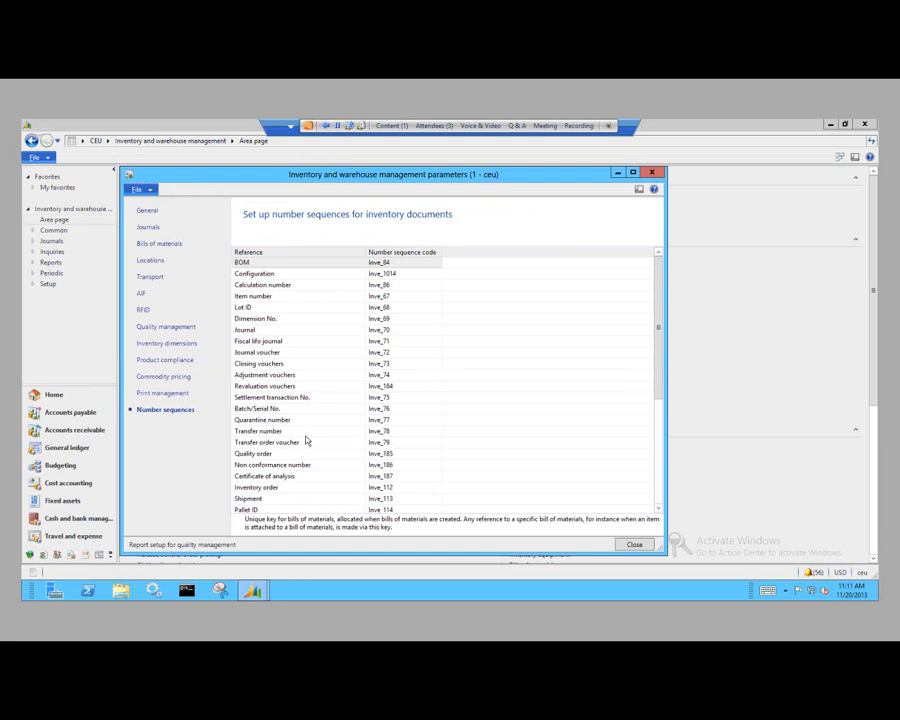
pyautogui.click(388, 420)
pyautogui.click(393, 454)
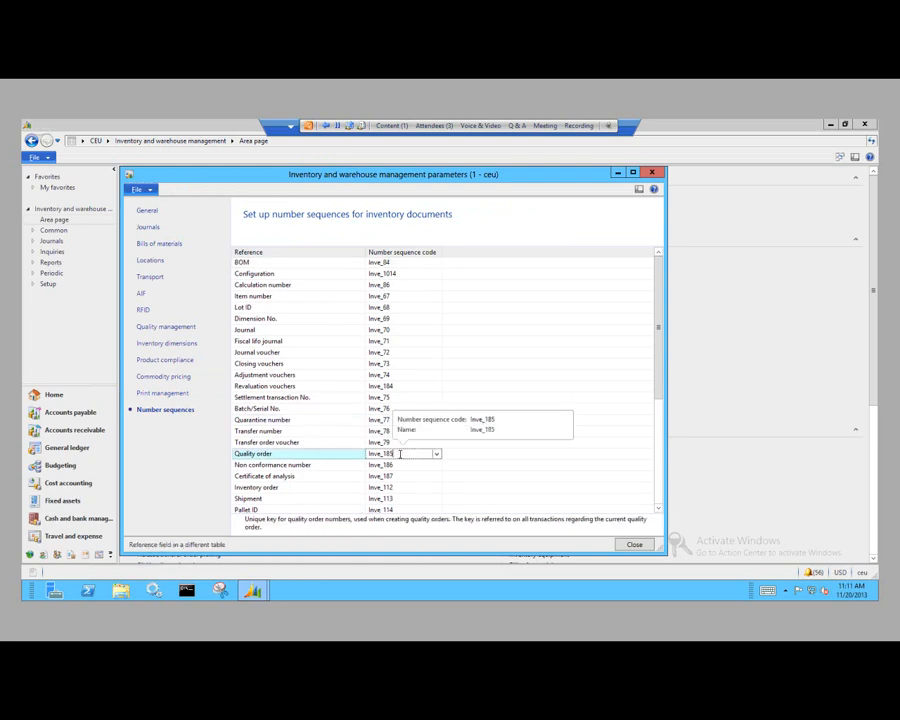
pyautogui.click(399, 465)
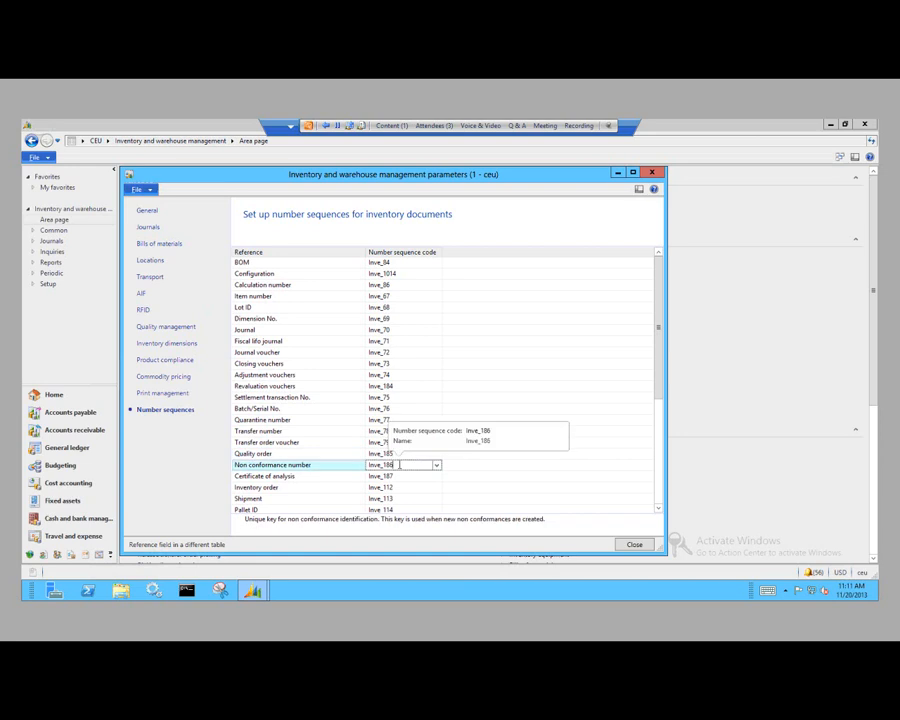
pyautogui.click(405, 476)
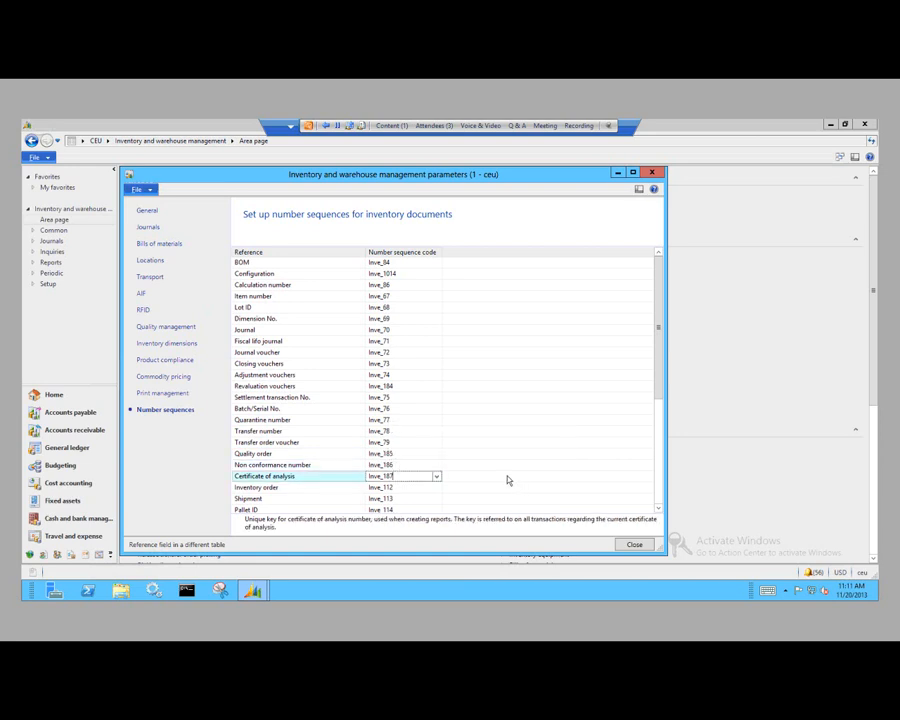
pyautogui.click(634, 545)
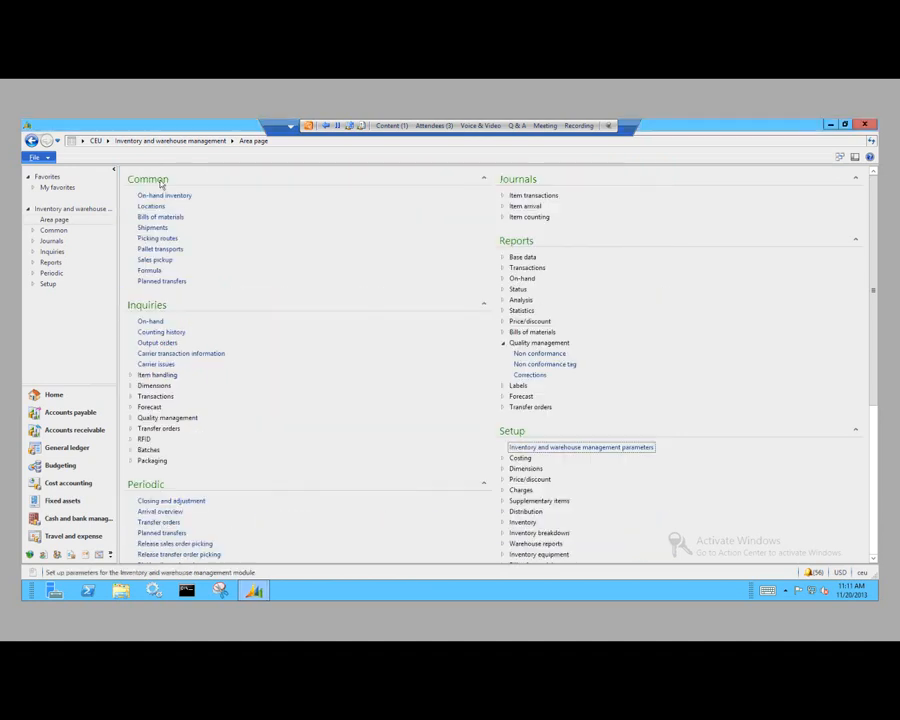
# Step: Open the Units setup form in the Organization administration module
pyautogui.click(107, 141)
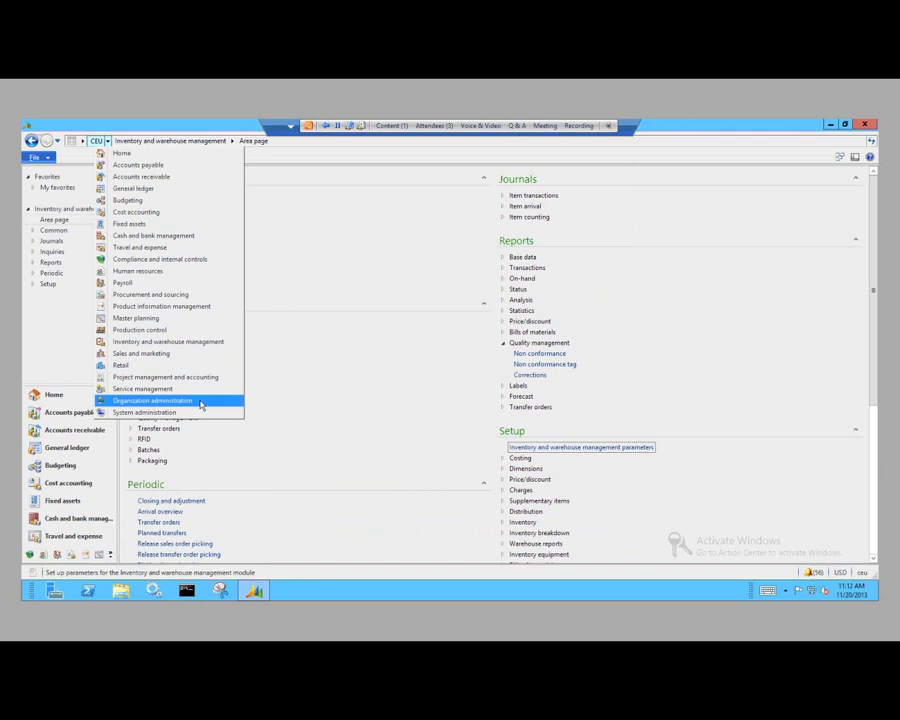
pyautogui.click(201, 401)
pyautogui.scroll(-2, 400, 409)
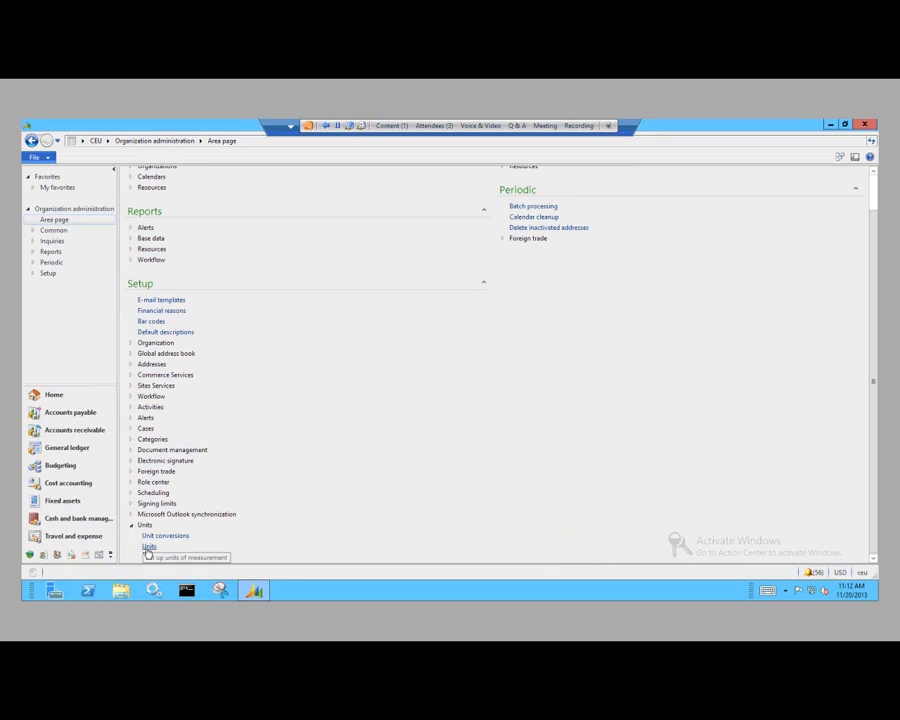
pyautogui.click(148, 547)
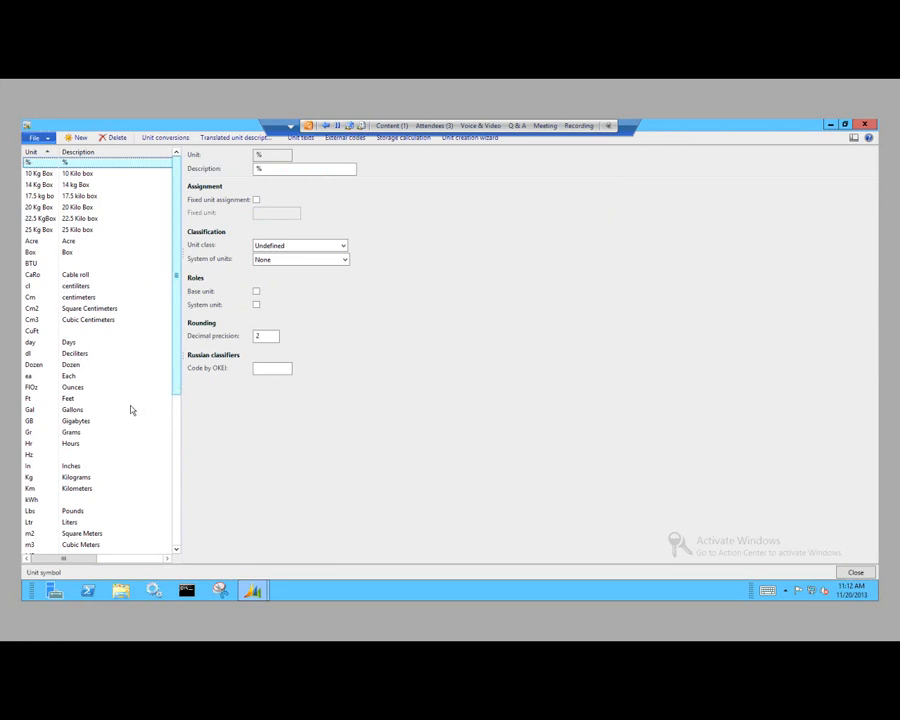
# Step: Examine the Inches unit's available unit classes, systems of units and decimal precision, leaving the settings as they are
pyautogui.click(84, 468)
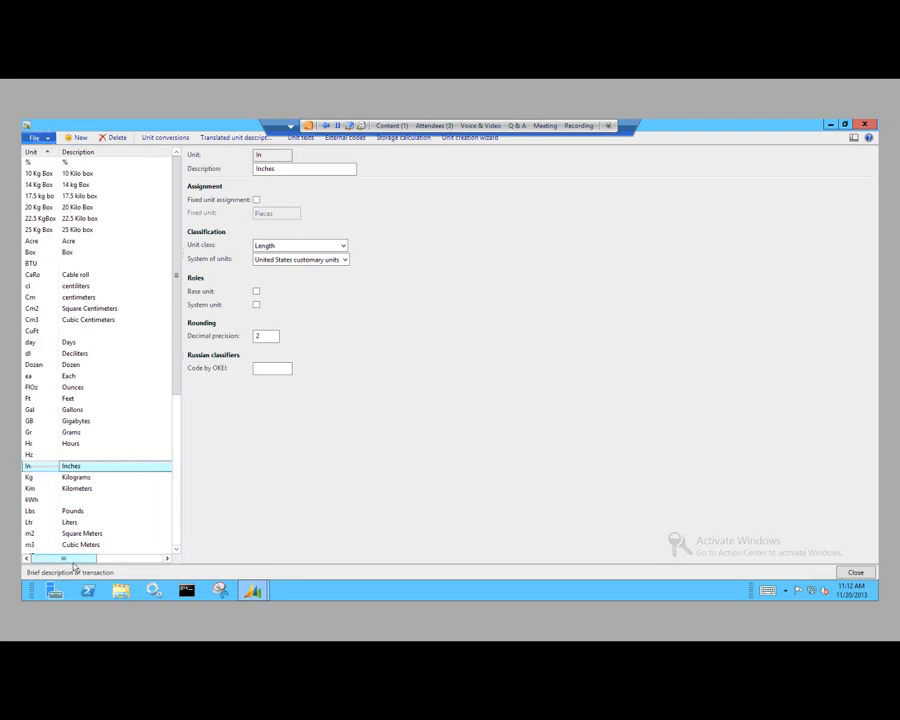
pyautogui.click(343, 247)
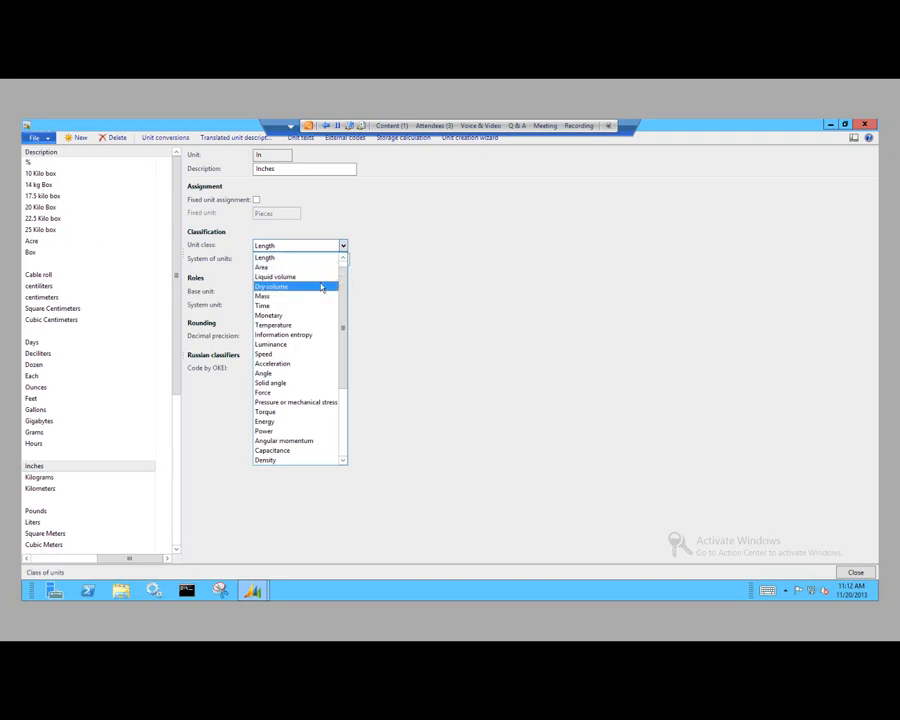
pyautogui.click(387, 263)
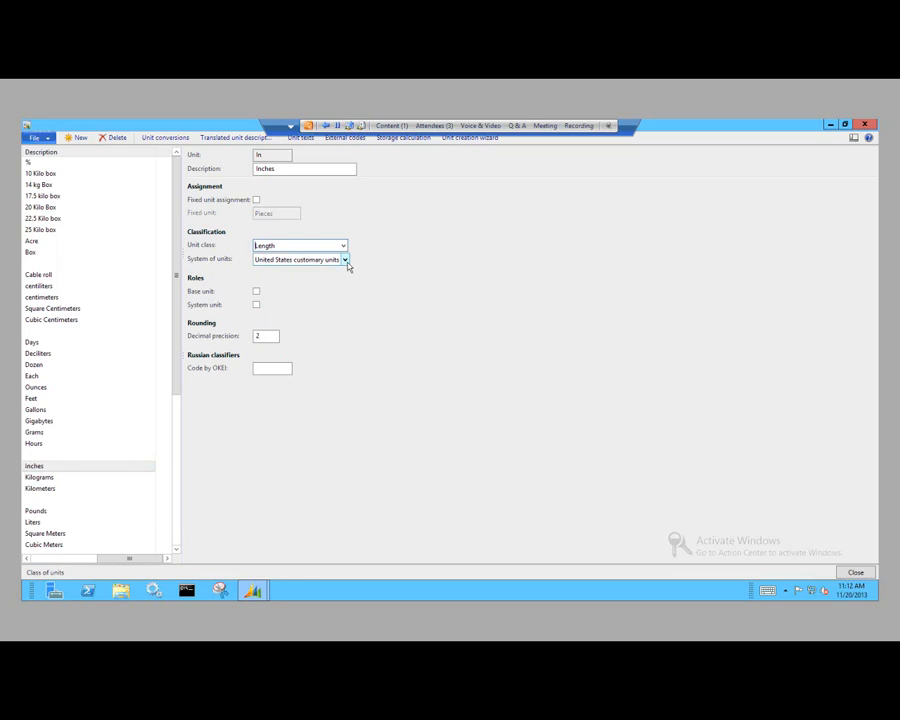
pyautogui.click(346, 261)
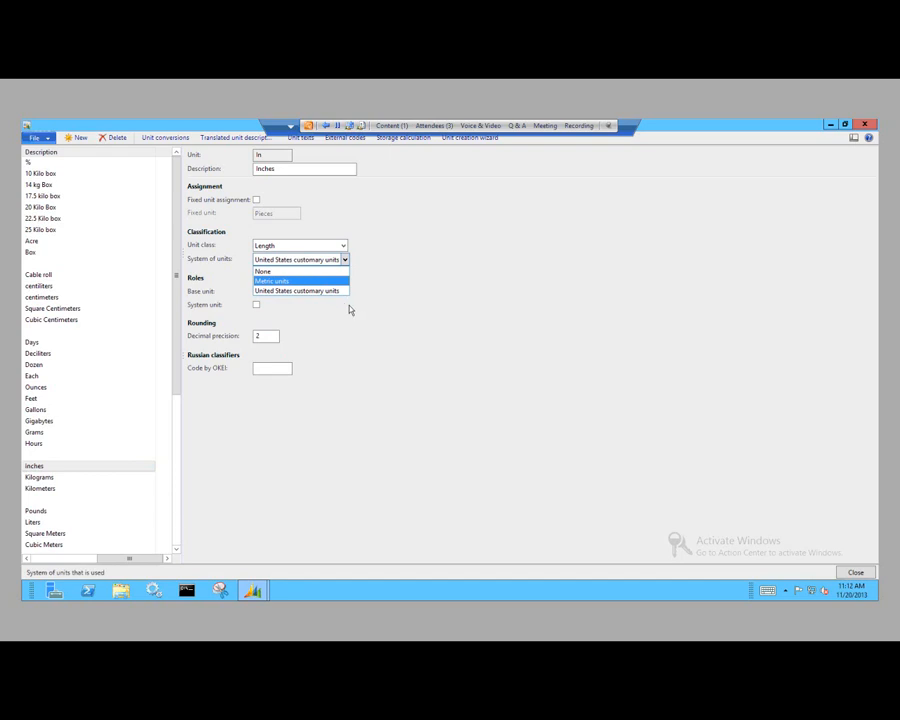
pyautogui.click(348, 305)
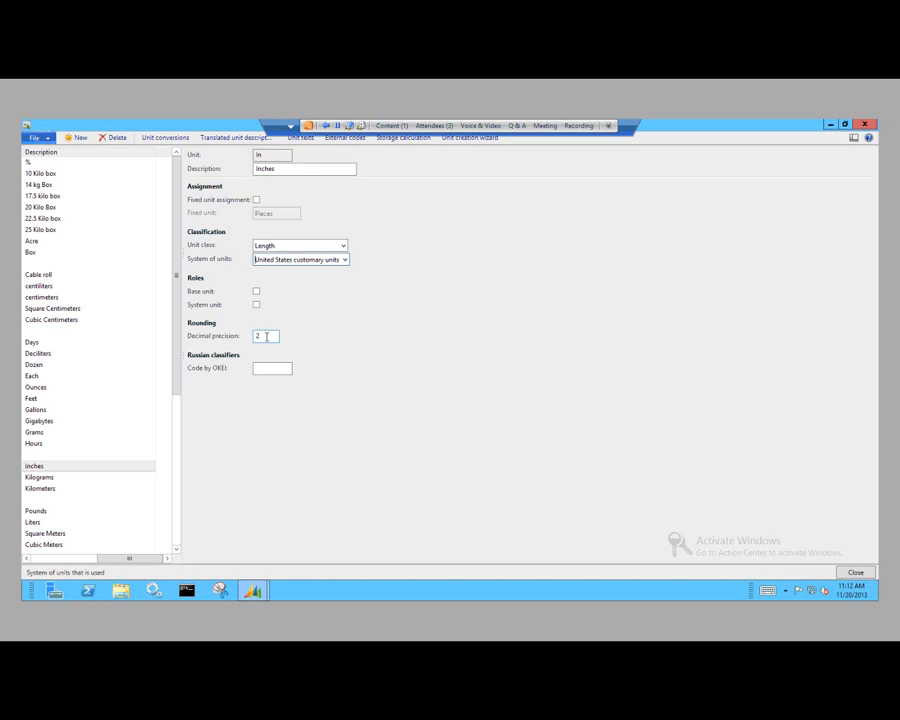
pyautogui.click(267, 337)
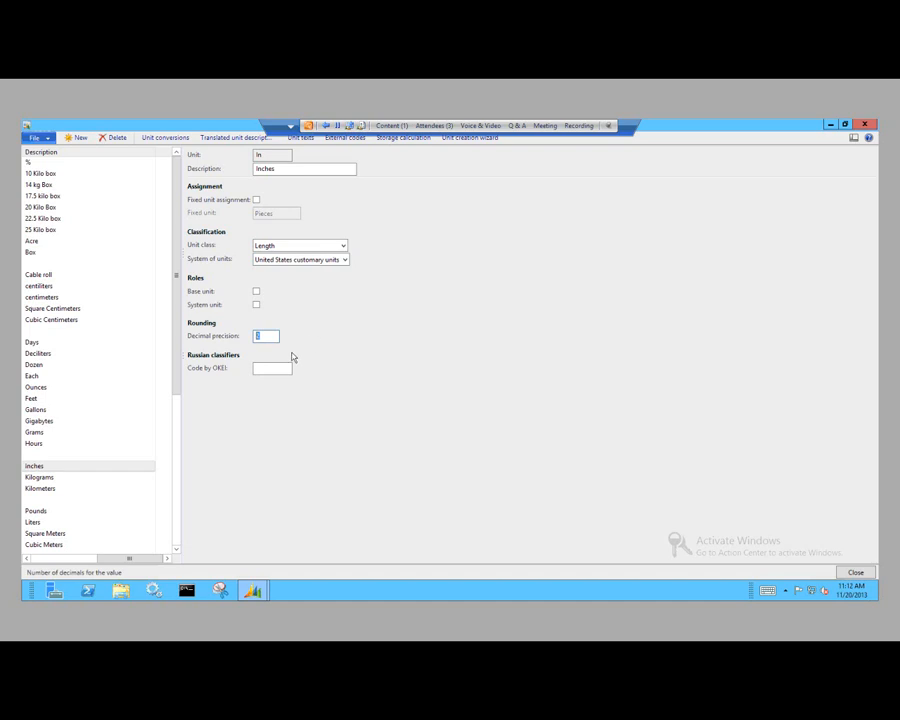
# Step: Compare the decimal precision of the Days unit with that of the Inches unit
pyautogui.click(76, 562)
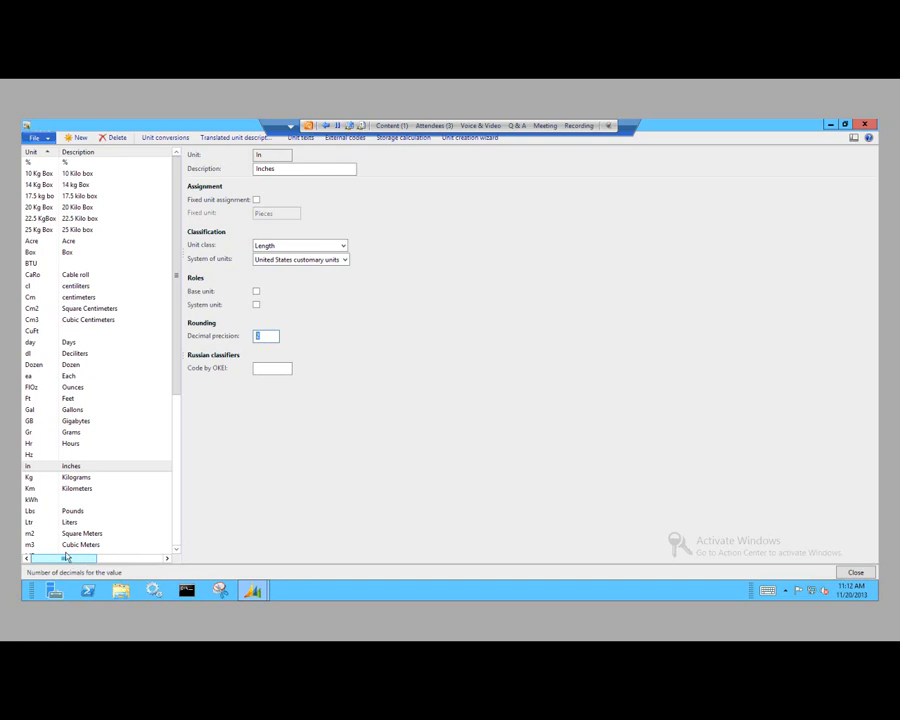
pyautogui.click(80, 345)
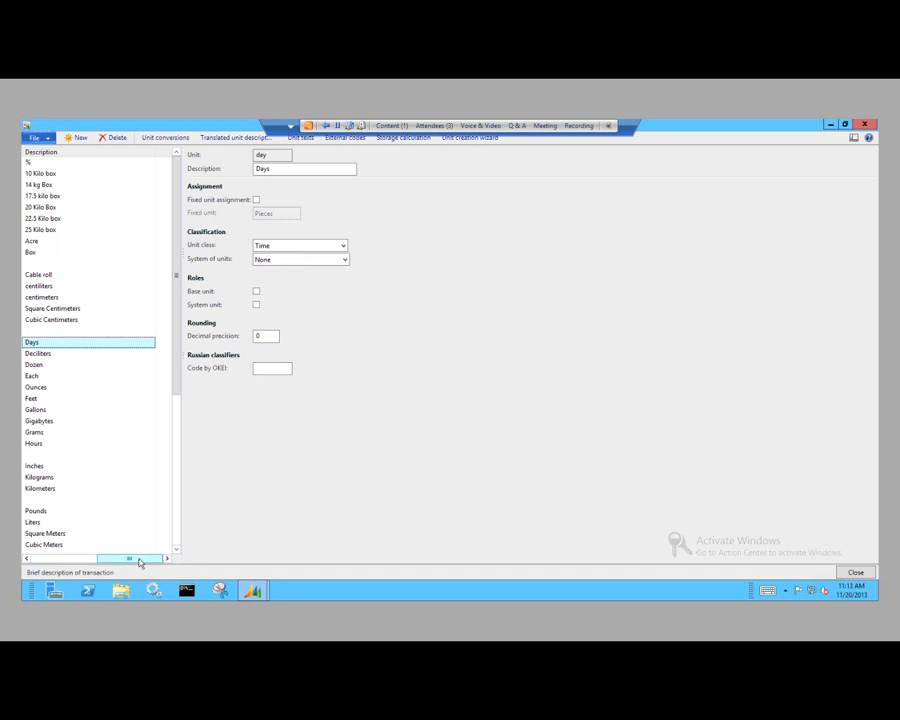
pyautogui.moveTo(138, 562); pyautogui.dragTo(64, 558)
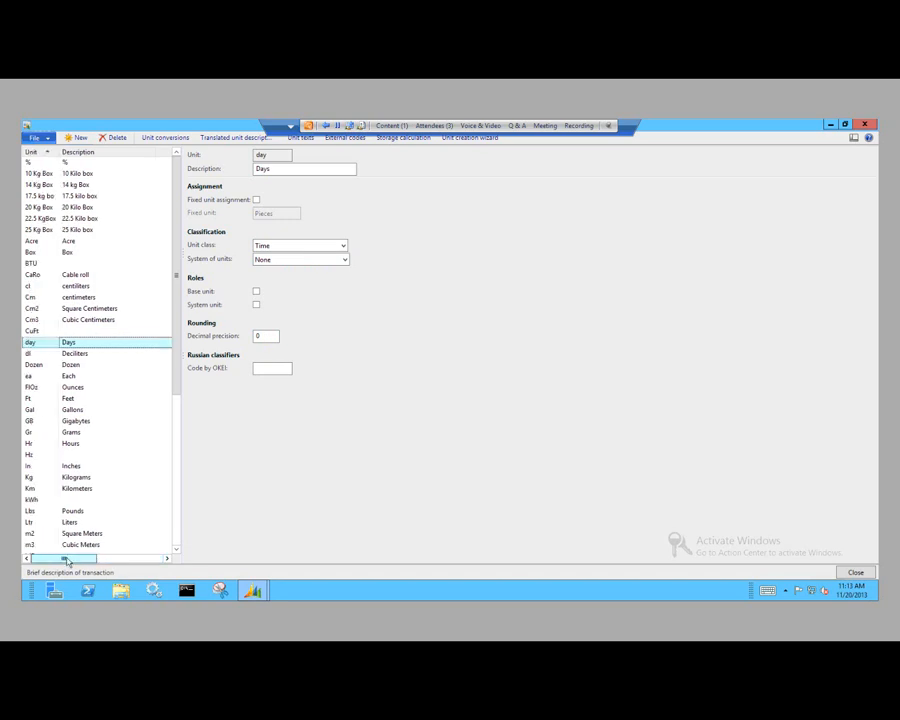
pyautogui.click(46, 467)
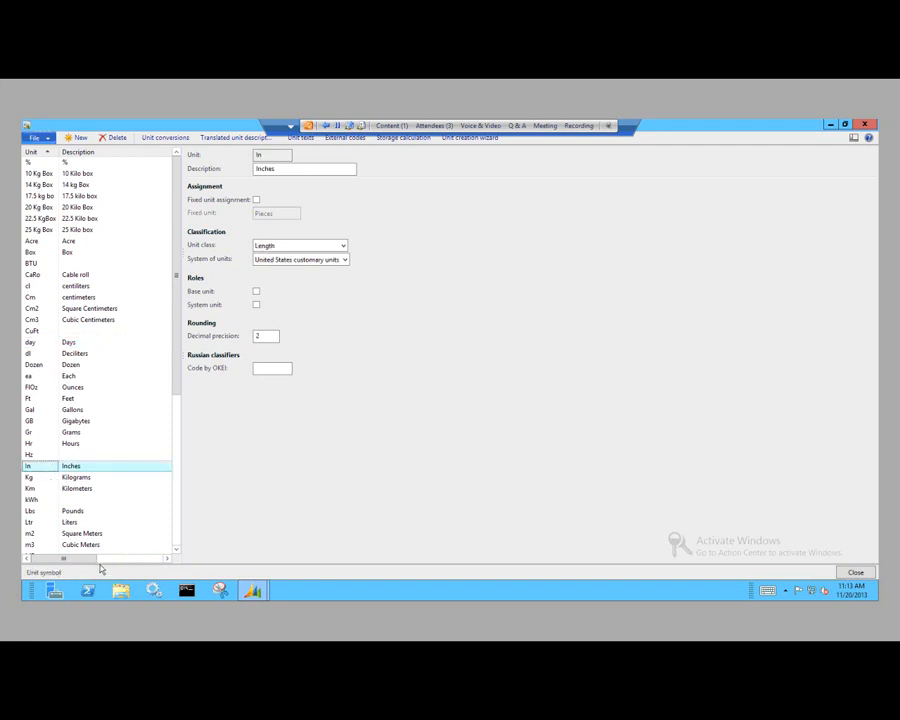
pyautogui.click(264, 336)
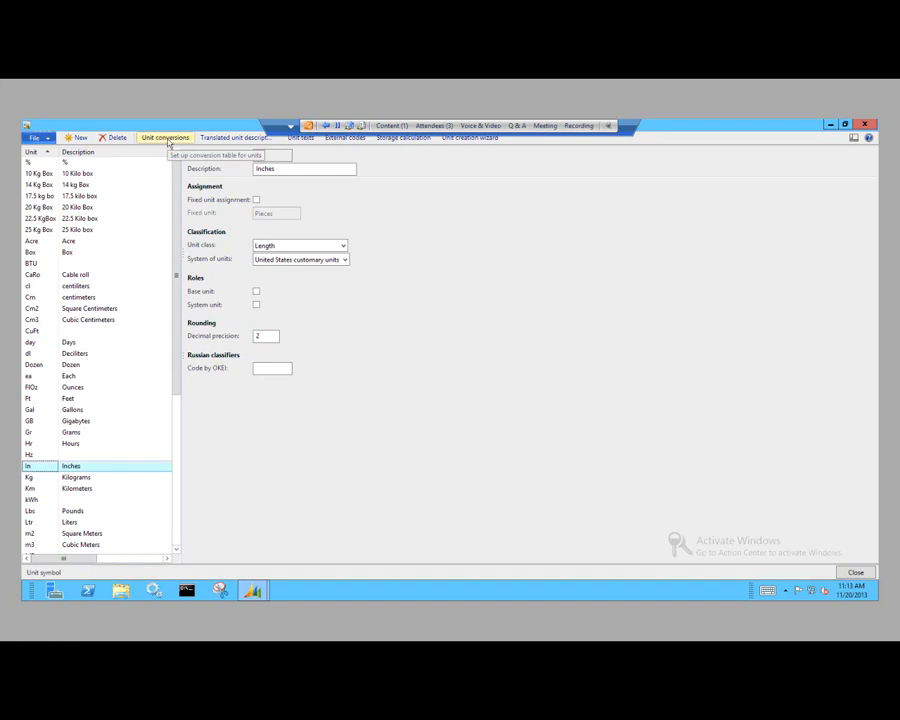
# Step: Review the standard unit conversions for Inches, and close both the conversions and the Units forms
pyautogui.click(166, 139)
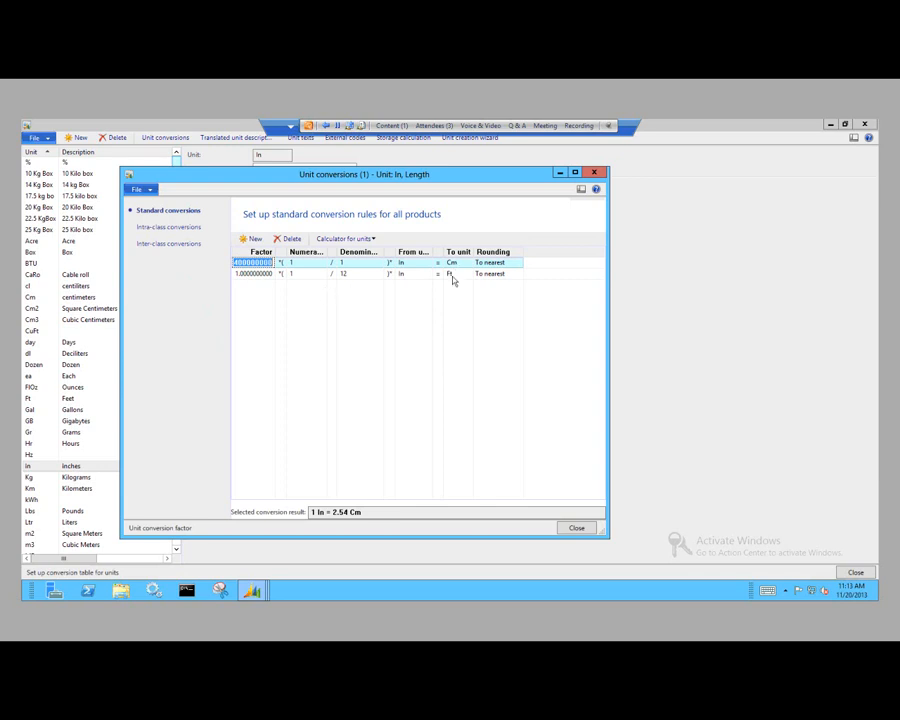
pyautogui.click(575, 529)
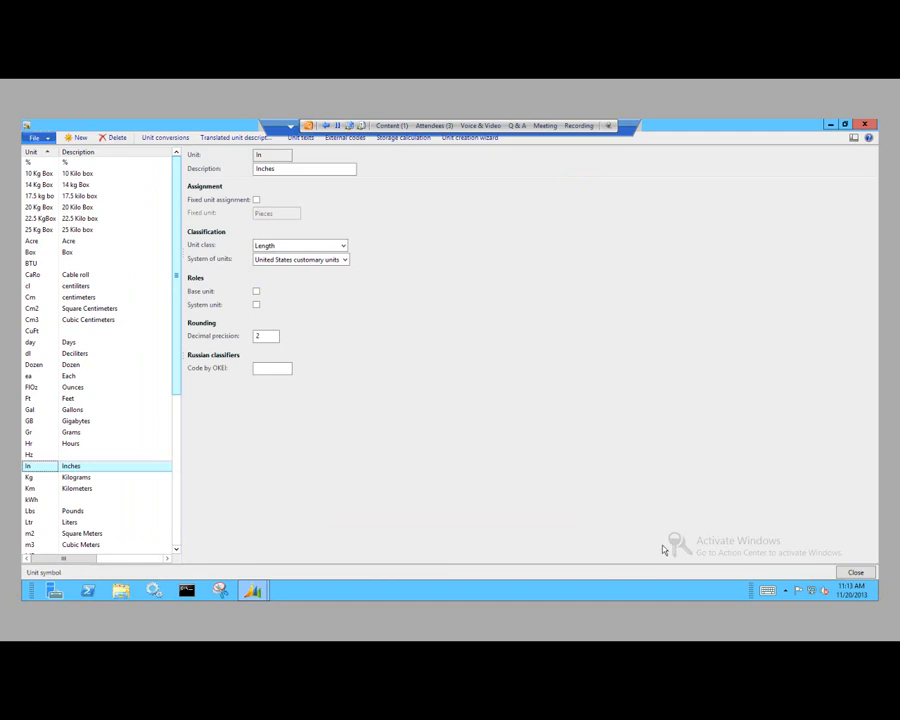
pyautogui.click(855, 573)
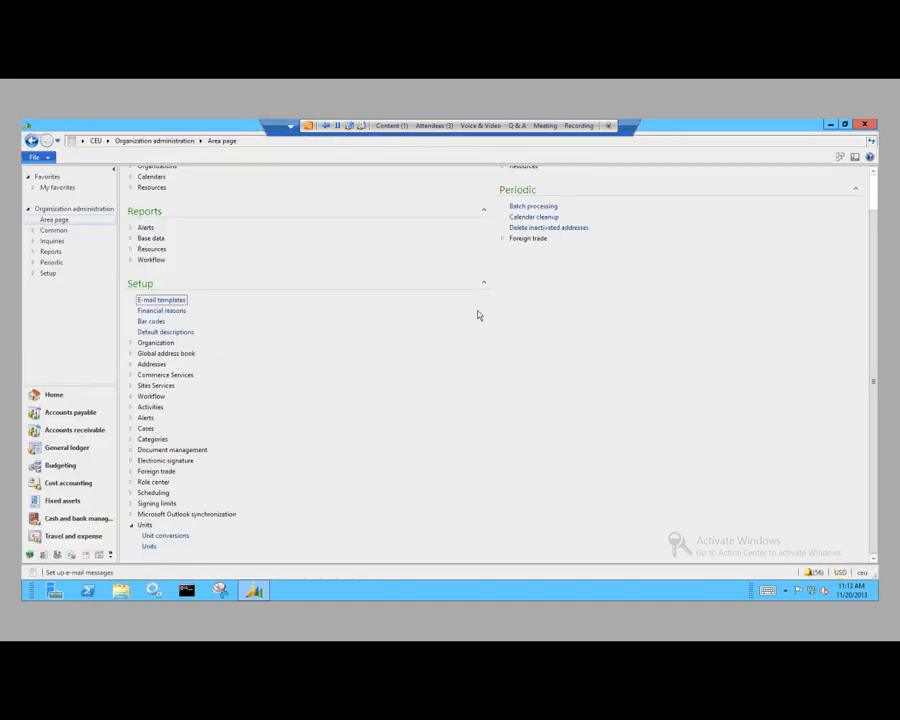
# Step: Open the Test instruments form under the quality control setup of Inventory and warehouse management
pyautogui.click(106, 141)
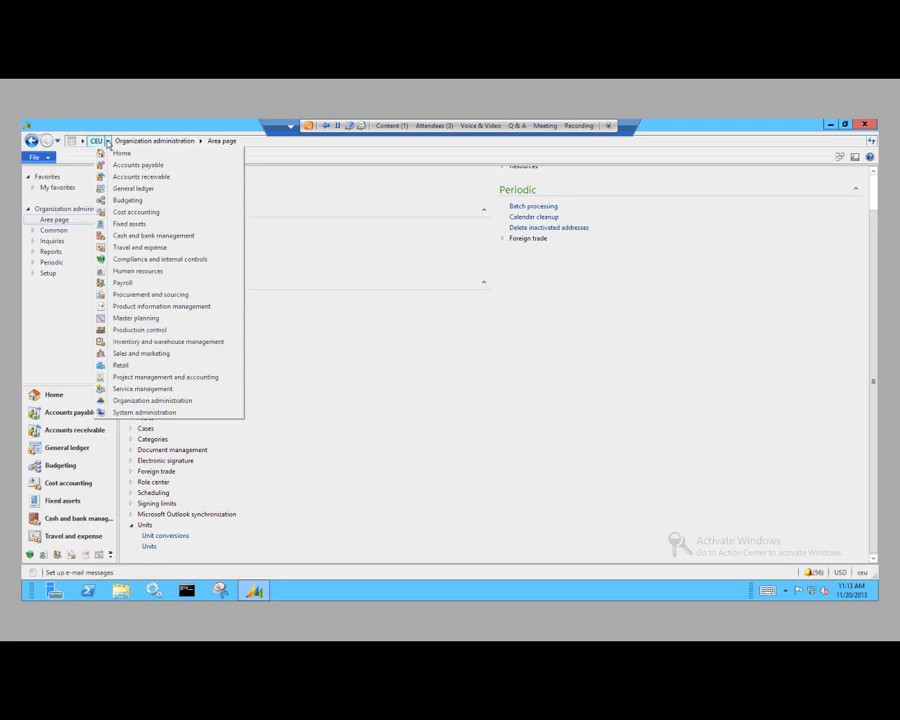
pyautogui.click(211, 345)
pyautogui.scroll(-2, 388, 368)
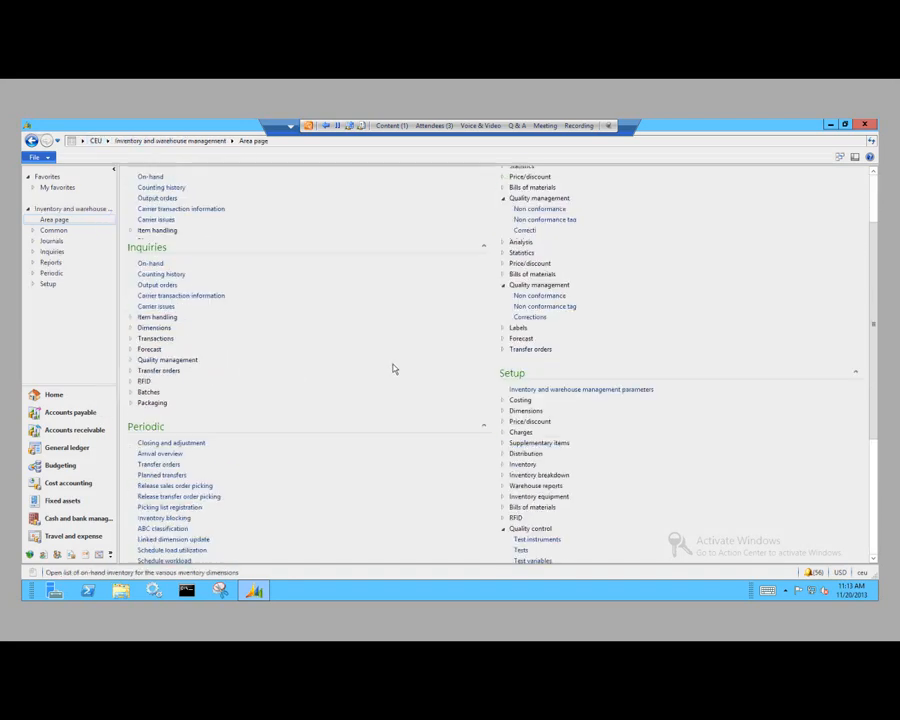
pyautogui.scroll(-3, 393, 368)
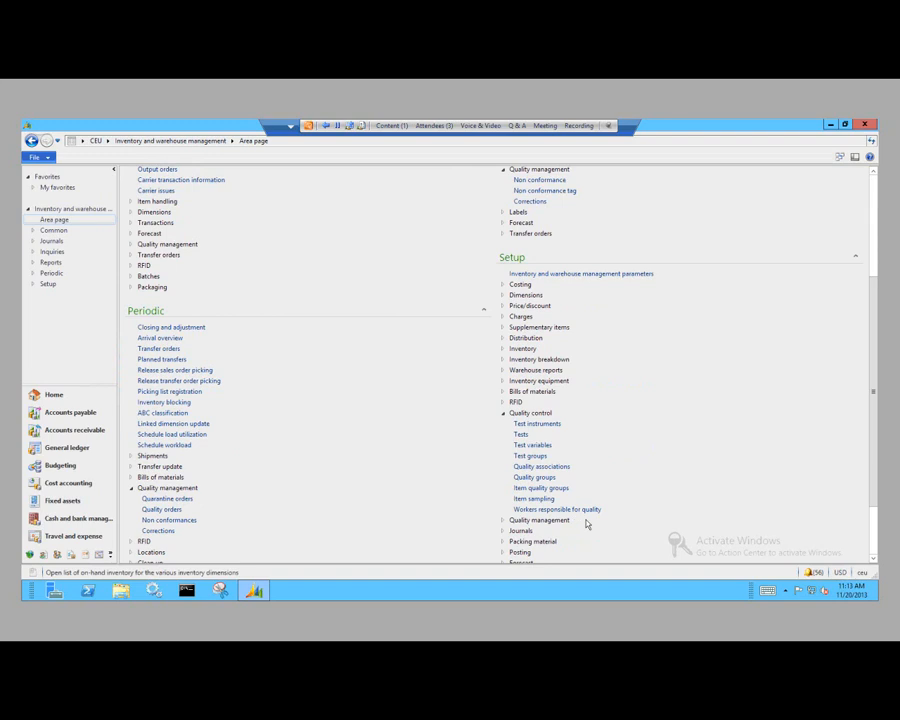
pyautogui.click(549, 424)
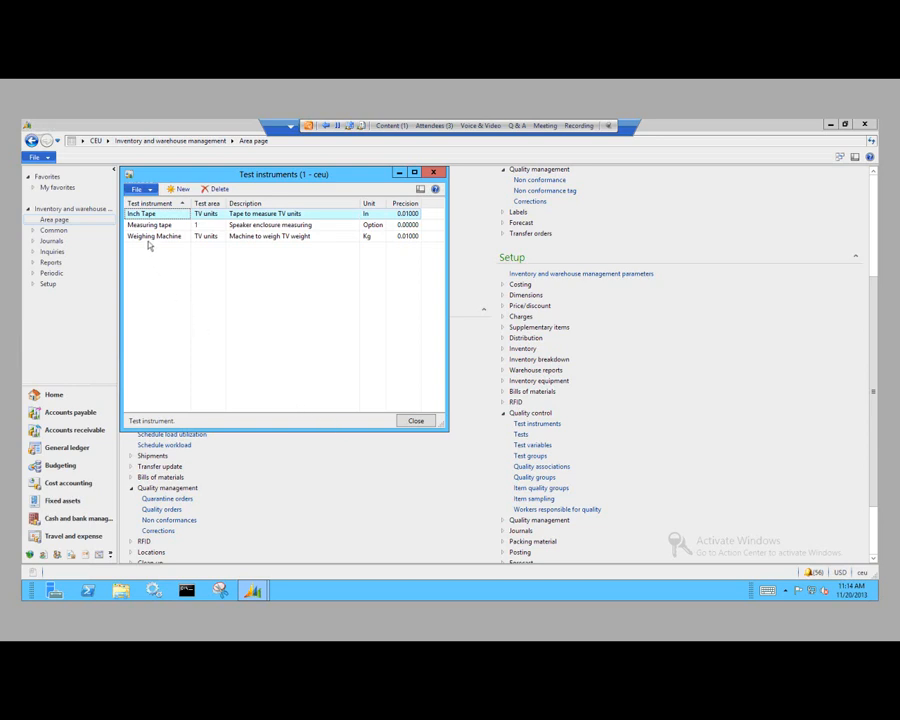
# Step: Examine the Measuring tape instrument and the test areas available for it, and close the Test instruments form
pyautogui.click(180, 225)
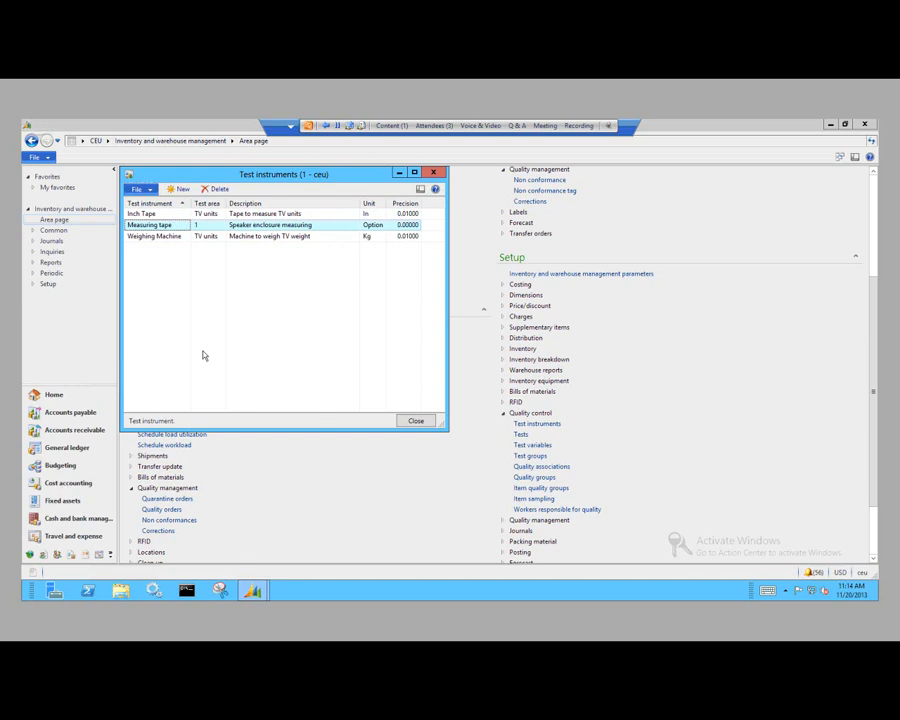
pyautogui.click(208, 225)
pyautogui.click(220, 226)
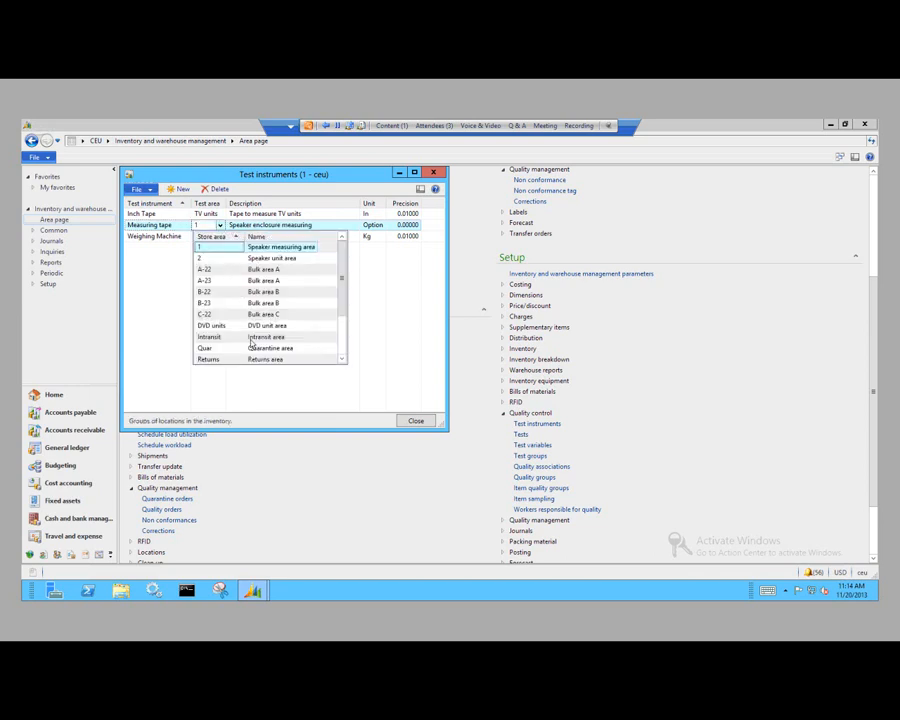
pyautogui.click(220, 228)
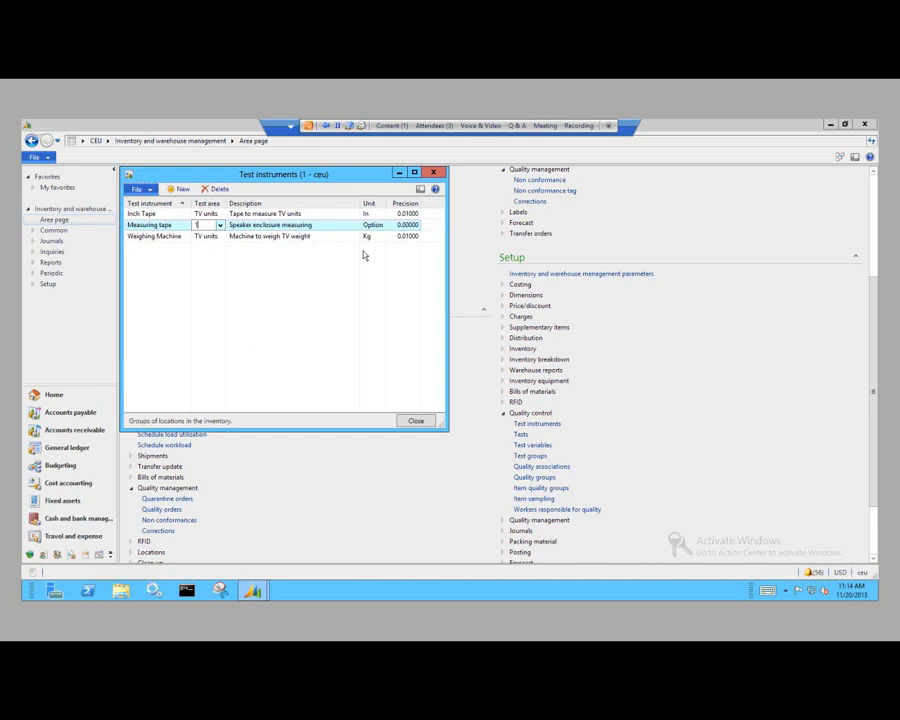
pyautogui.click(417, 422)
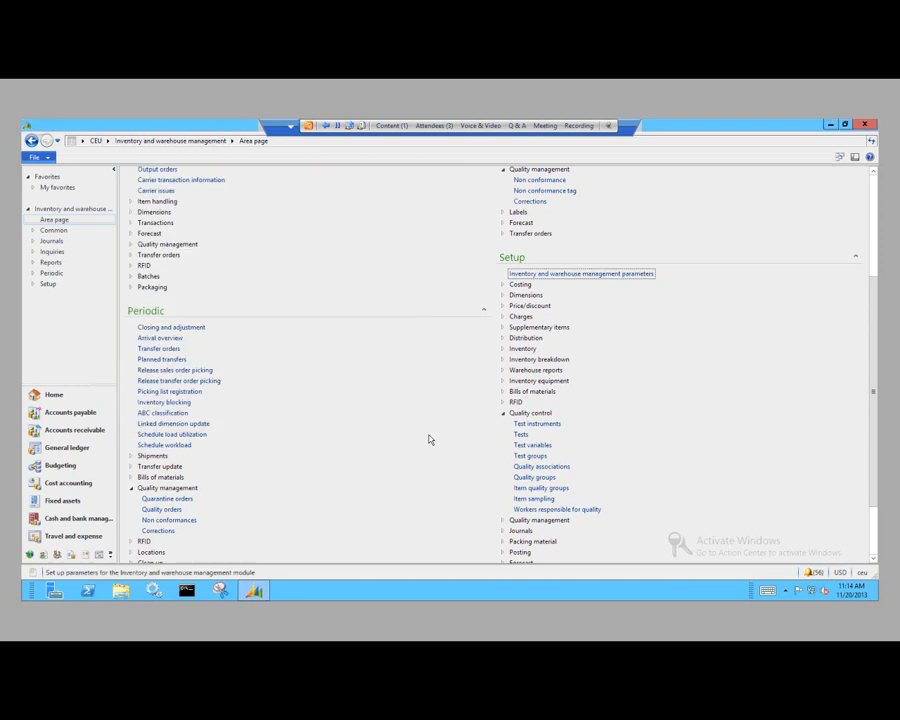
# Step: Open the quality control Tests form, start a new test with Weighing Machine as its test instrument, and close the form
pyautogui.click(520, 435)
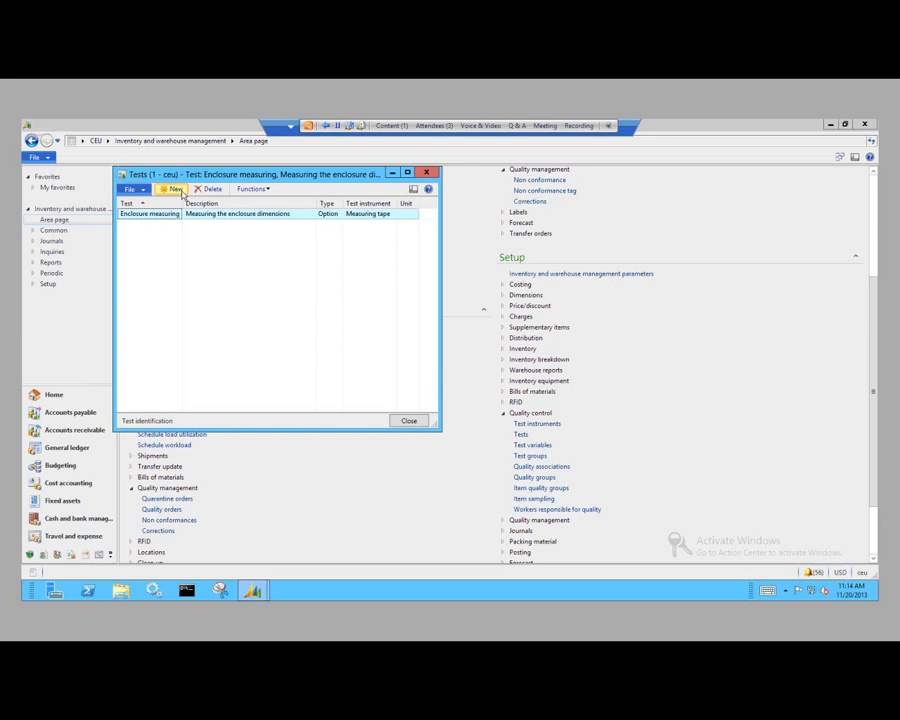
pyautogui.click(172, 189)
pyautogui.click(366, 213)
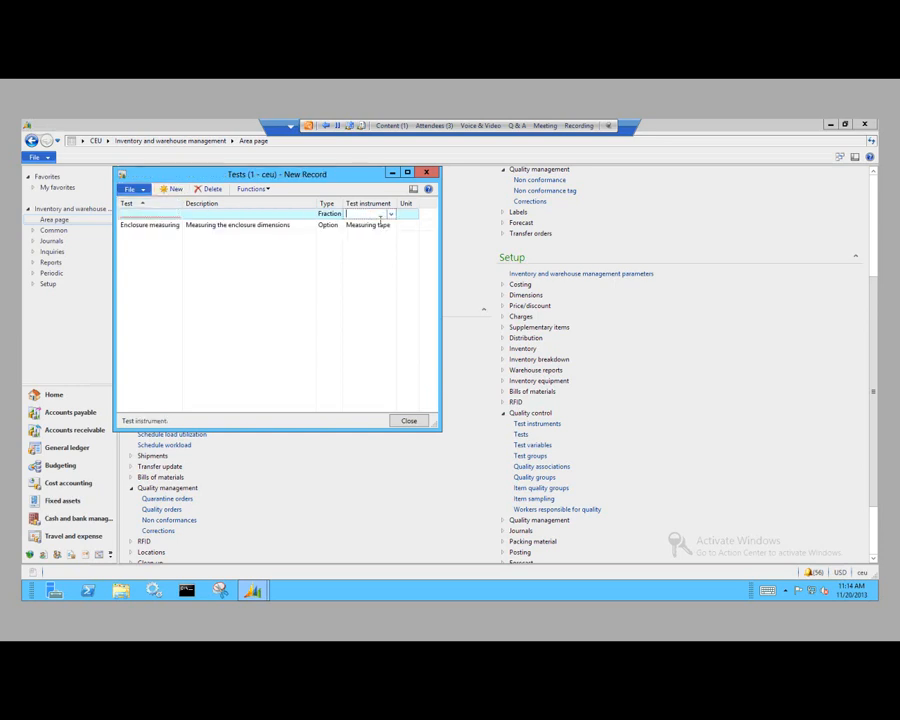
pyautogui.click(392, 215)
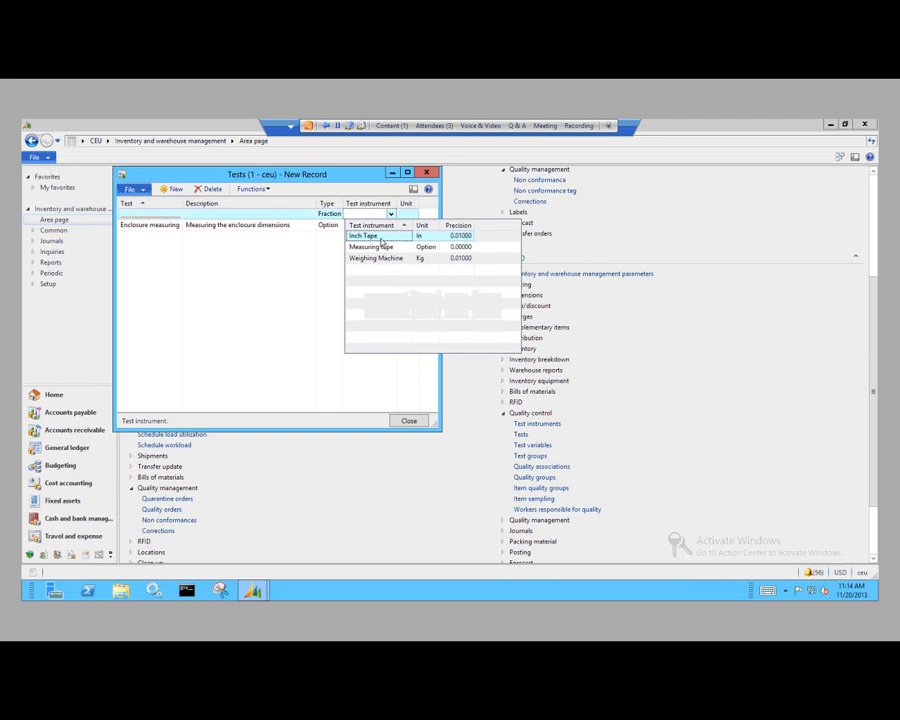
pyautogui.click(381, 259)
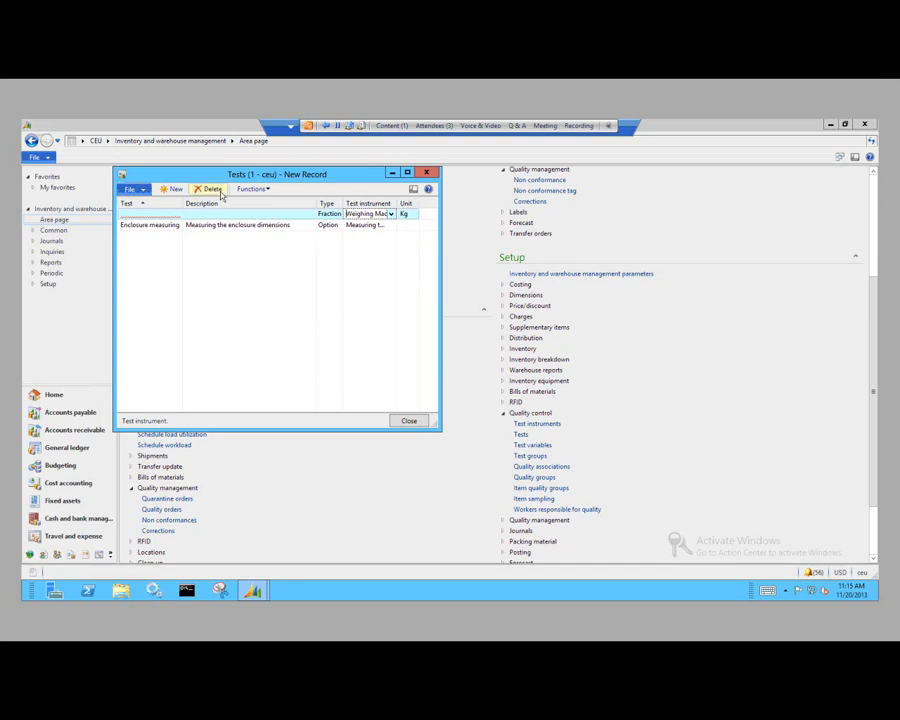
pyautogui.click(408, 421)
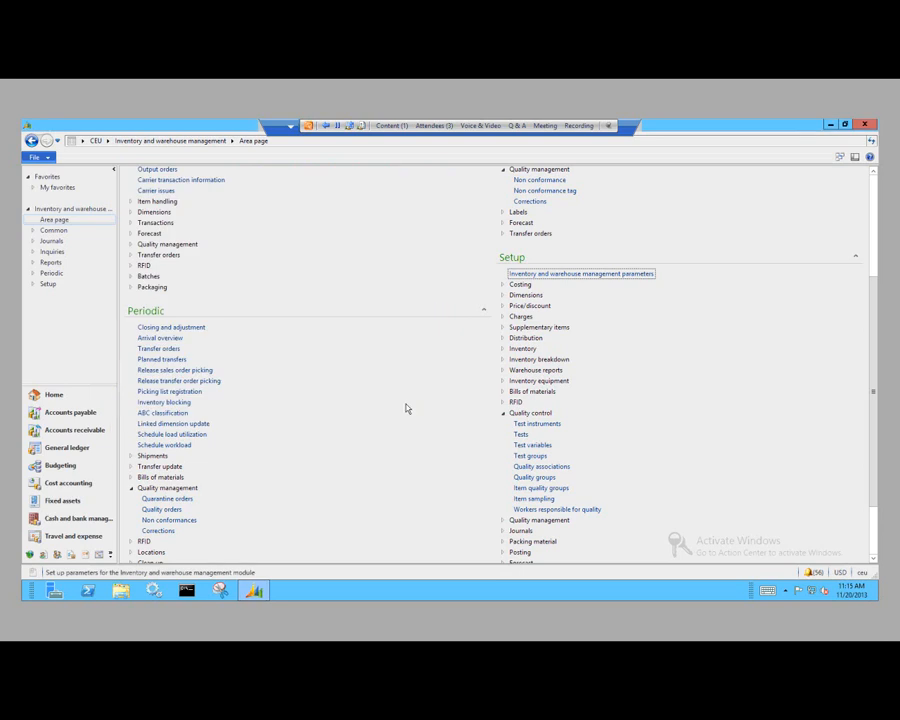
# Step: Examine the outcomes and outcome statuses defined for the Dimensions test variable, and close both the outcomes and the Test variables forms
pyautogui.click(536, 445)
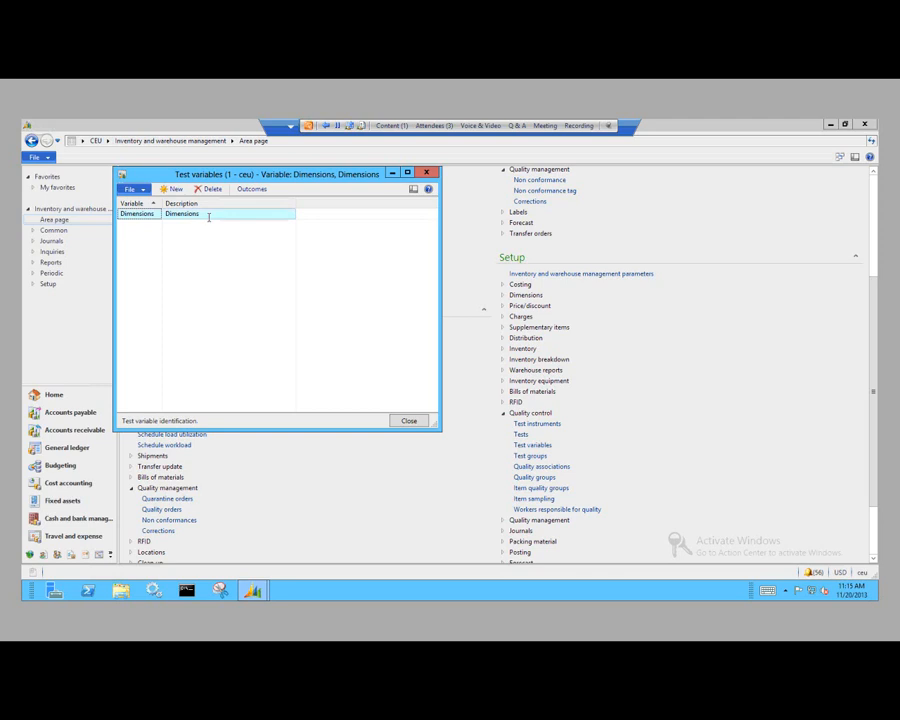
pyautogui.click(207, 216)
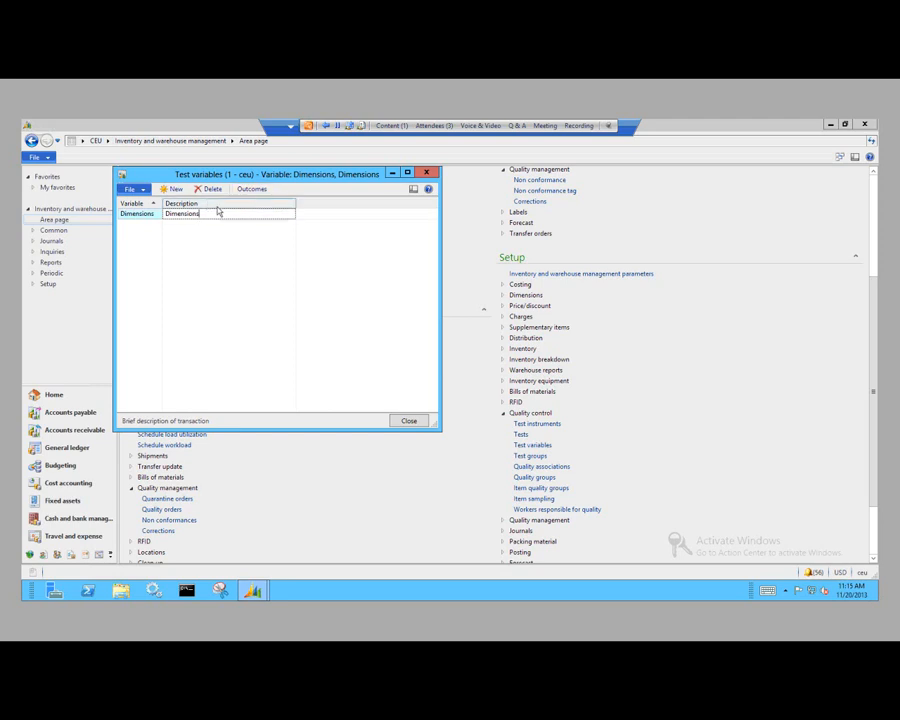
pyautogui.click(251, 190)
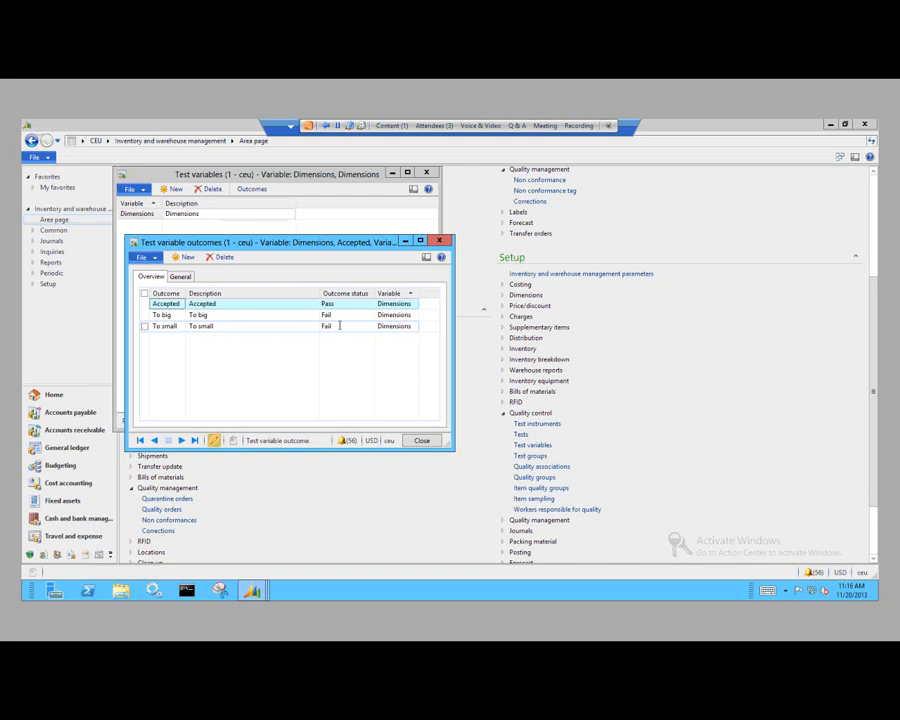
pyautogui.click(270, 305)
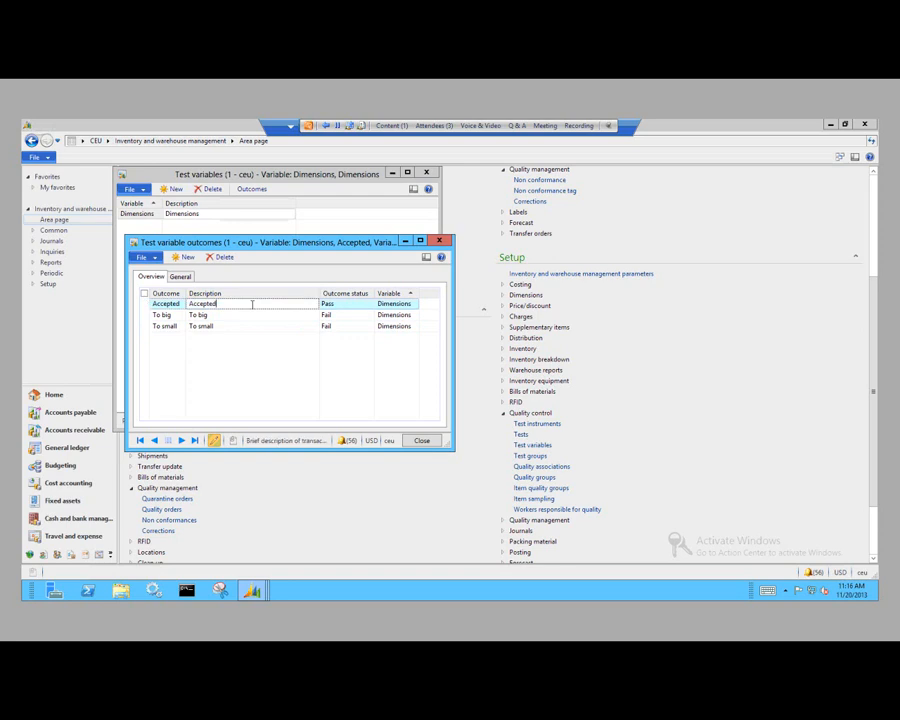
pyautogui.click(344, 304)
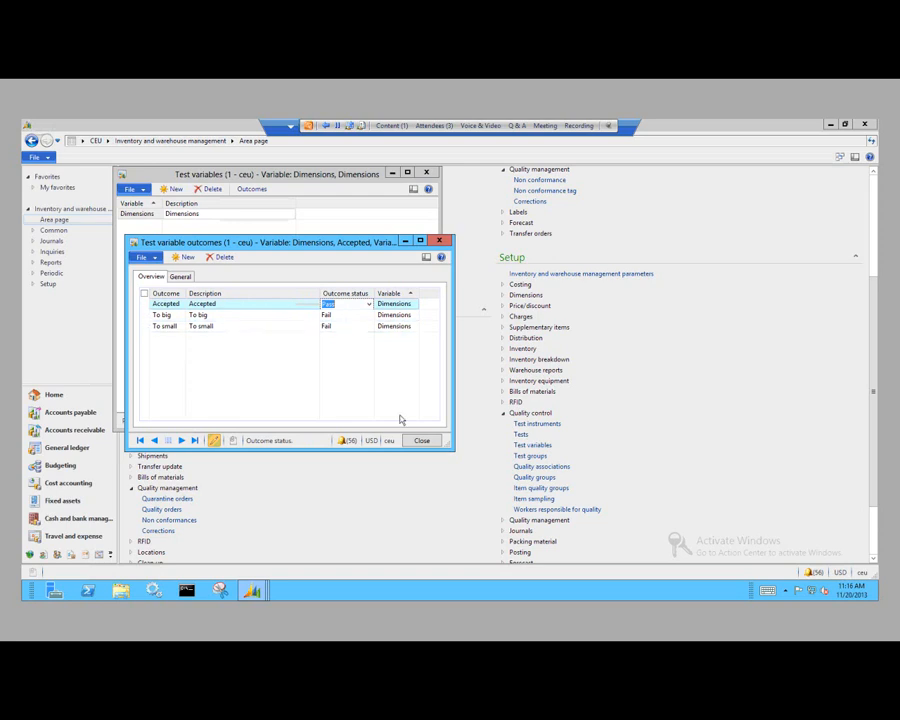
pyautogui.click(421, 440)
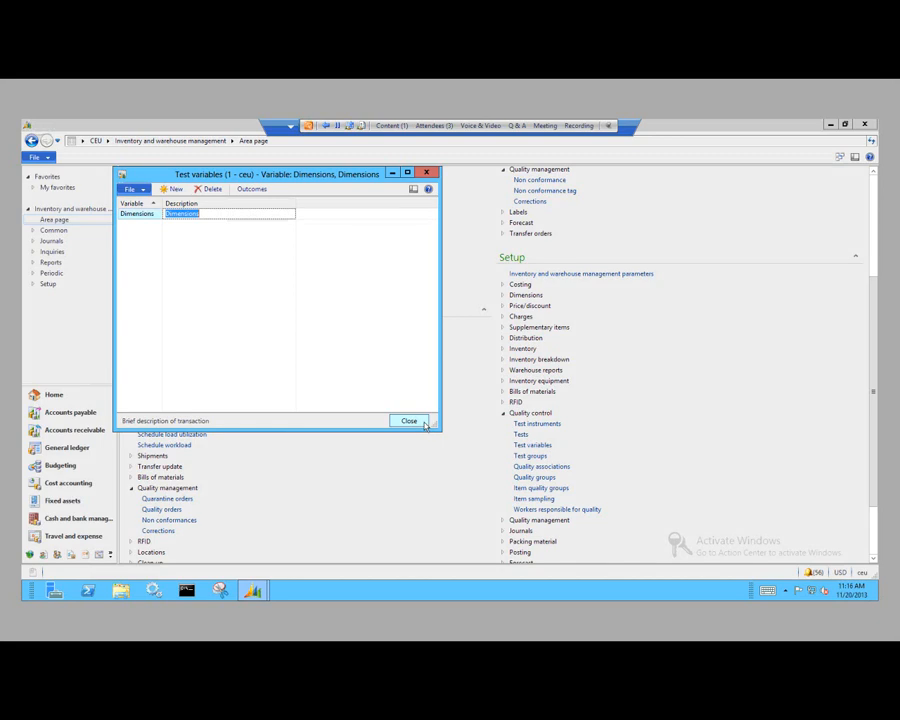
pyautogui.click(424, 425)
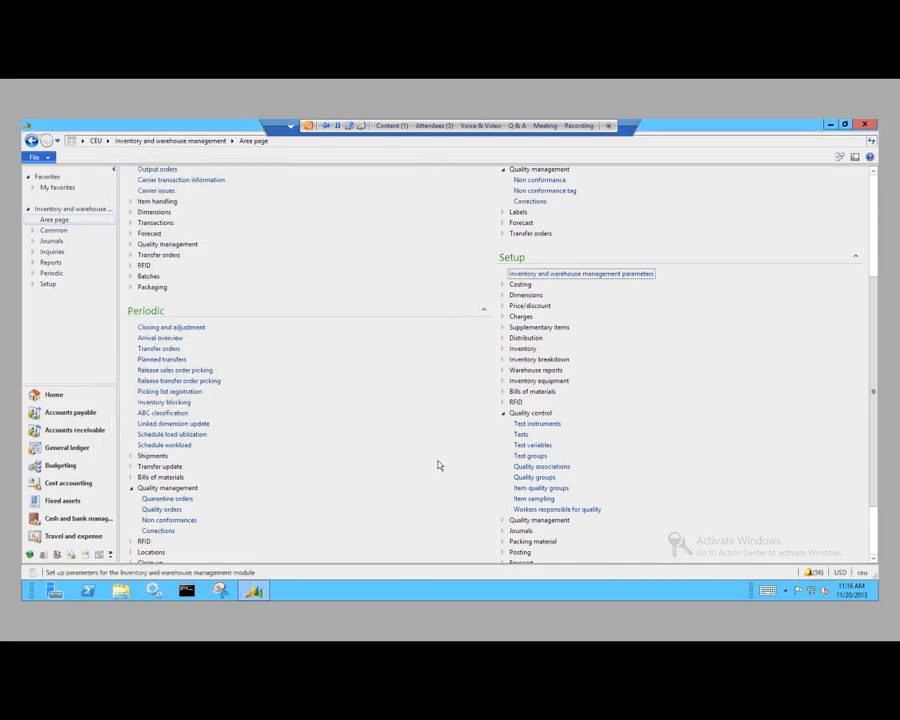
# Step: Open the Item sampling form and review the quantity specification options of the 1 piece sampling, leaving it at Fixed quantity
pyautogui.click(533, 498)
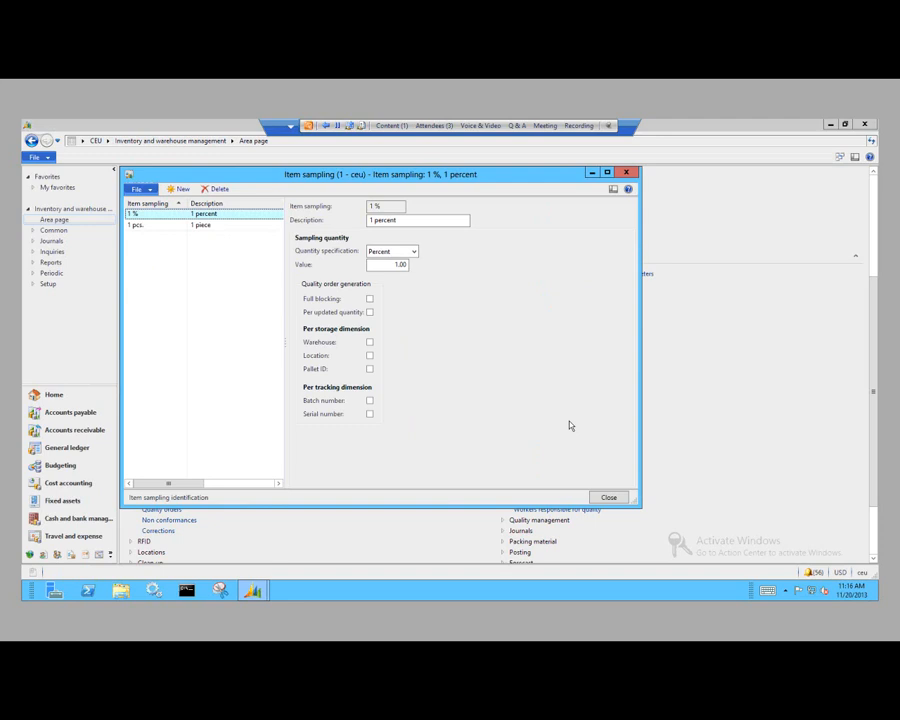
pyautogui.click(219, 228)
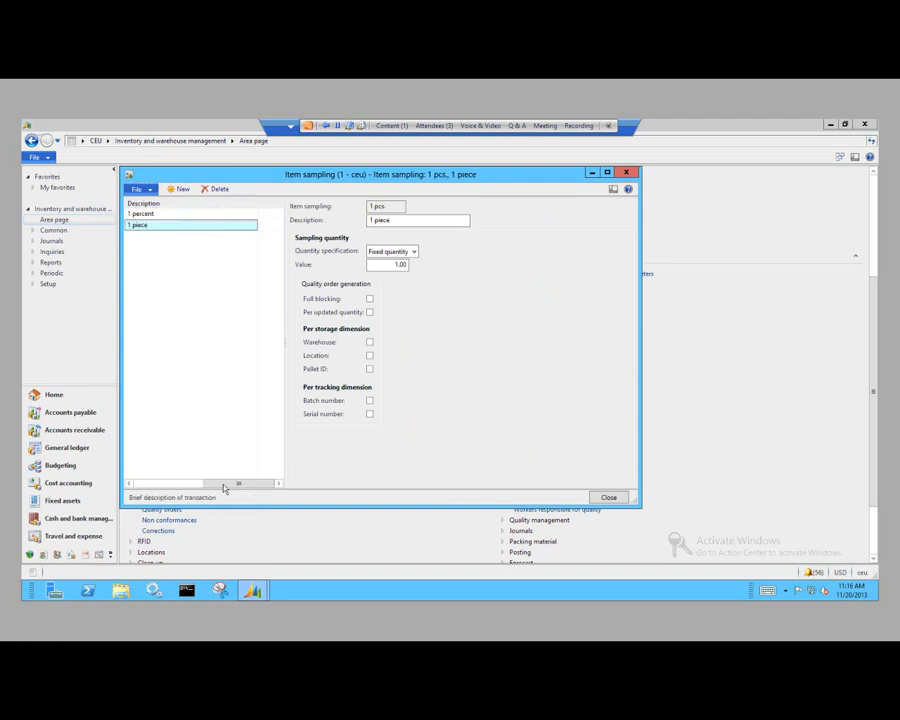
pyautogui.click(153, 484)
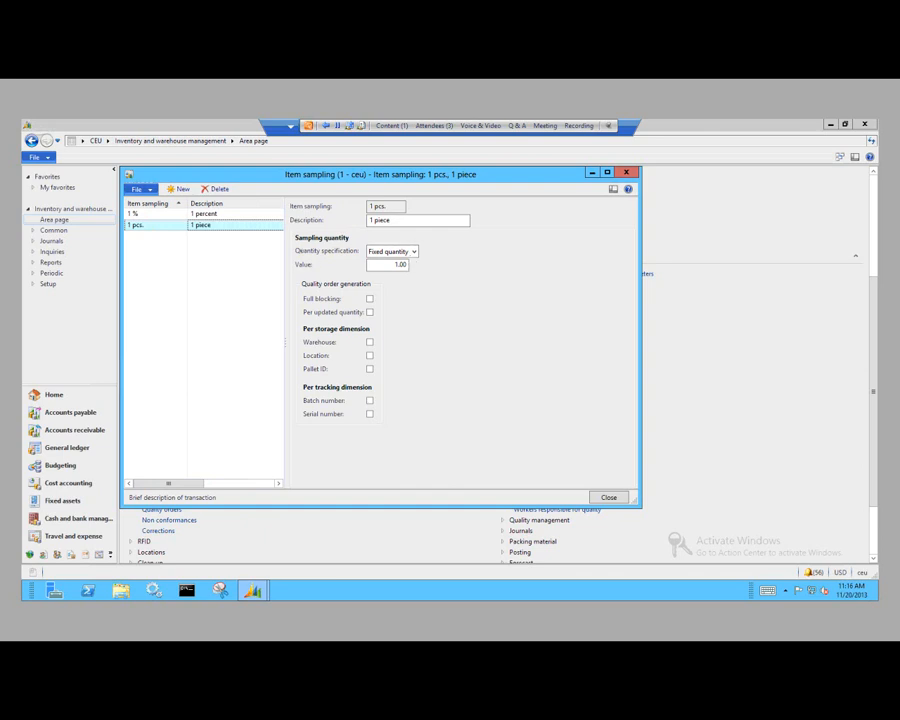
pyautogui.click(413, 251)
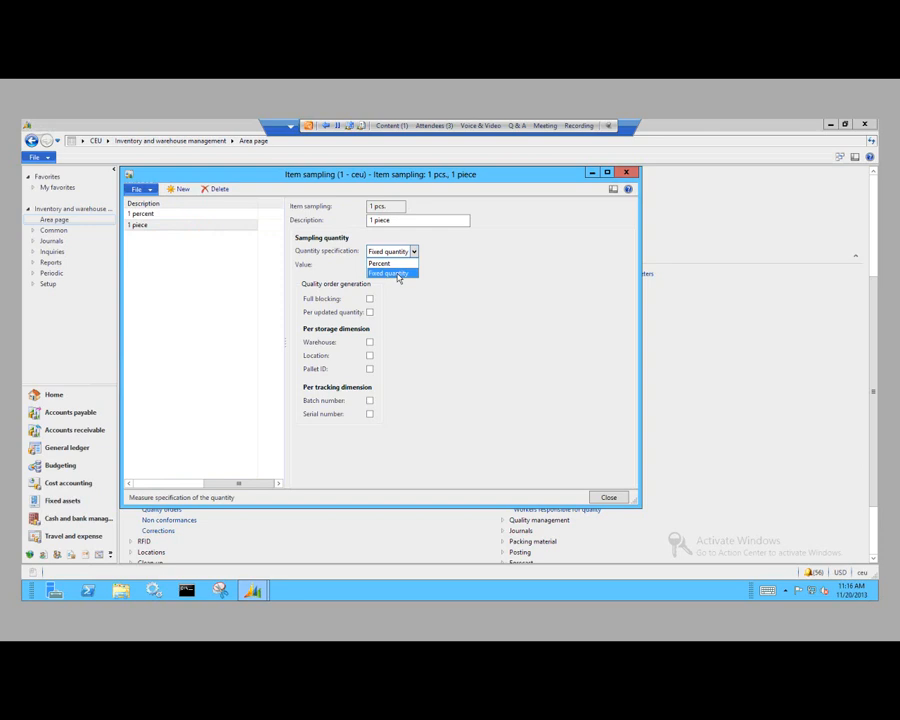
pyautogui.click(395, 275)
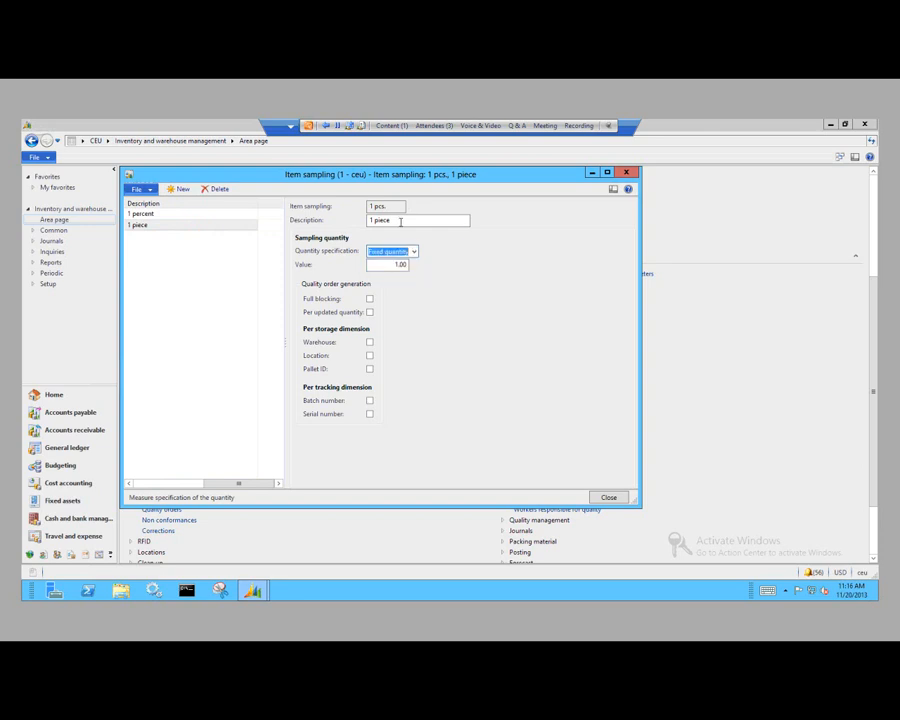
pyautogui.hotkey('shift', 'Tab')
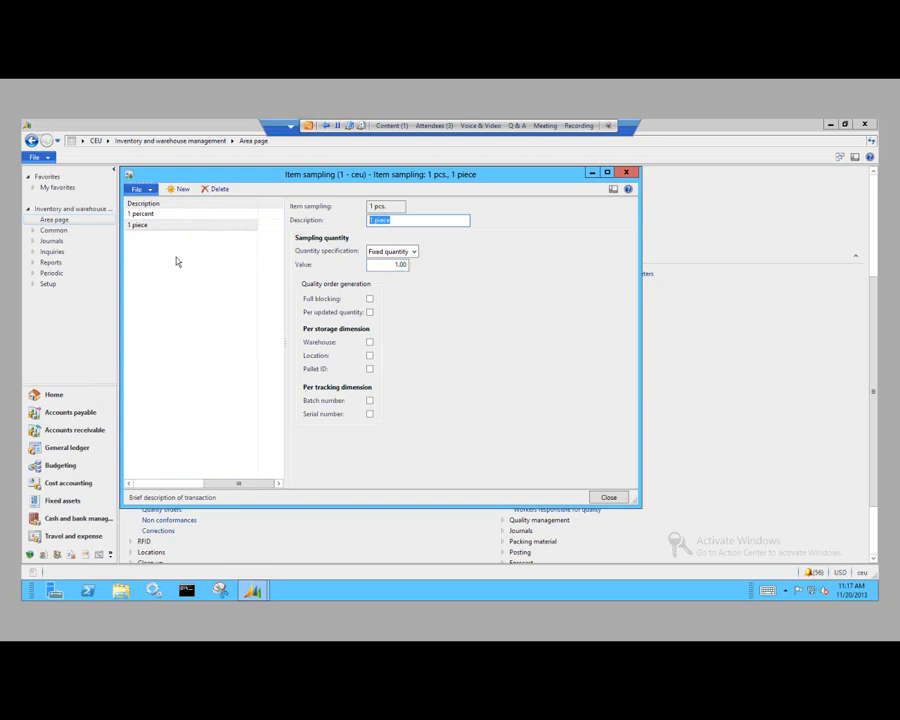
# Step: Turn on full blocking for the 1 percent item sampling, and close the Item sampling form
pyautogui.click(148, 215)
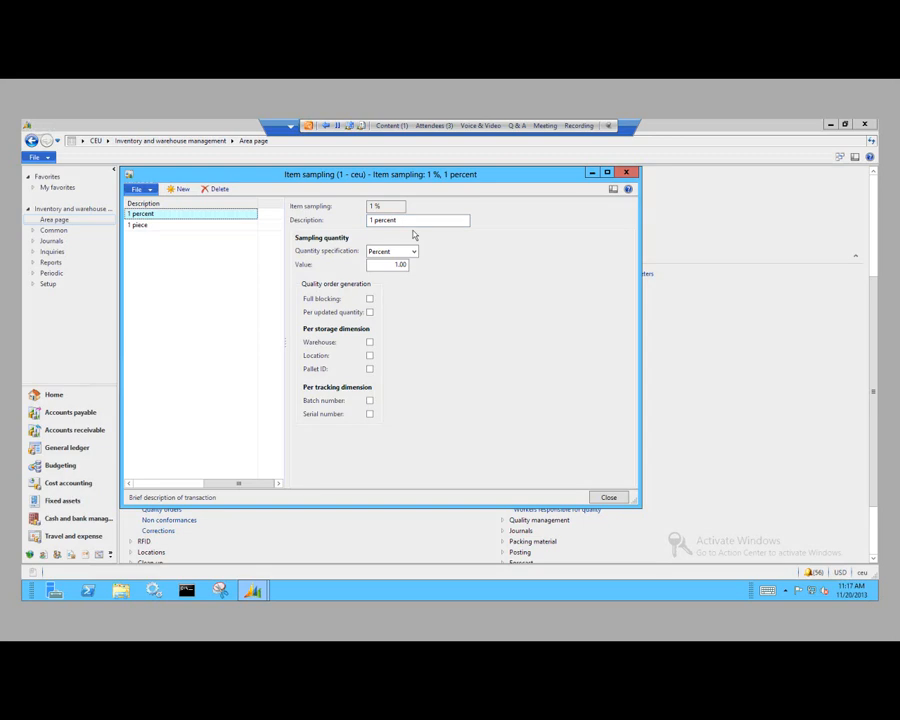
pyautogui.click(370, 300)
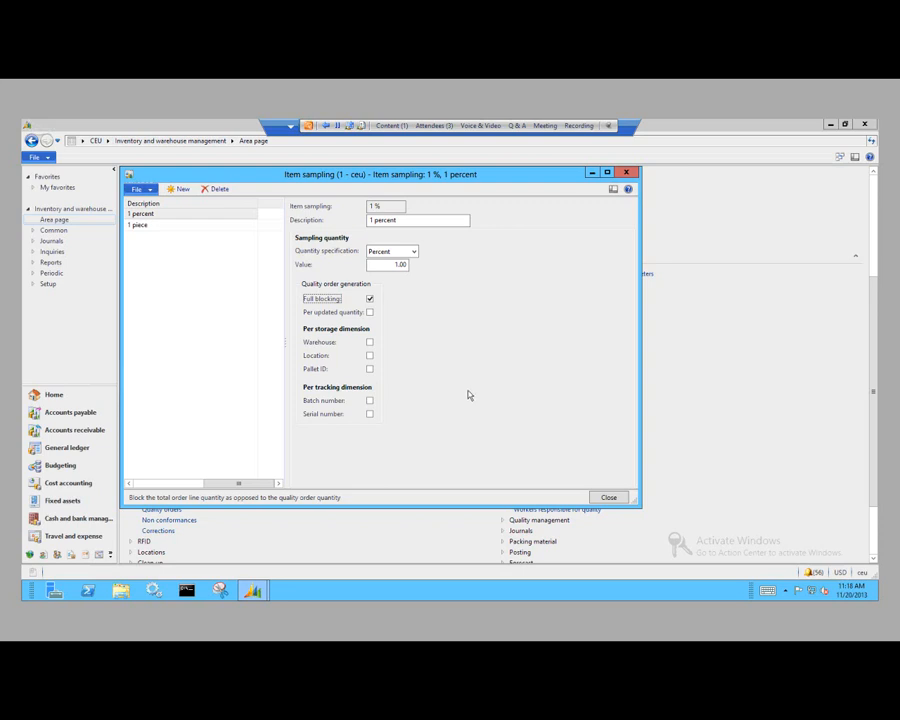
pyautogui.click(609, 499)
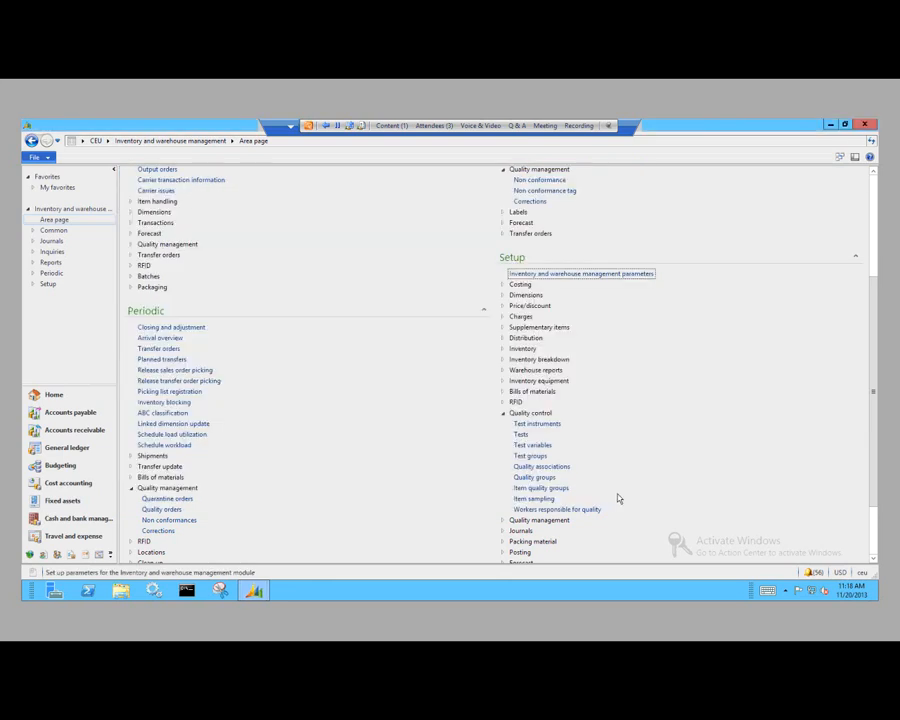
# Step: Open the Test groups form and examine all columns of the test line in the Enclosure group, widening truncated columns
pyautogui.click(538, 457)
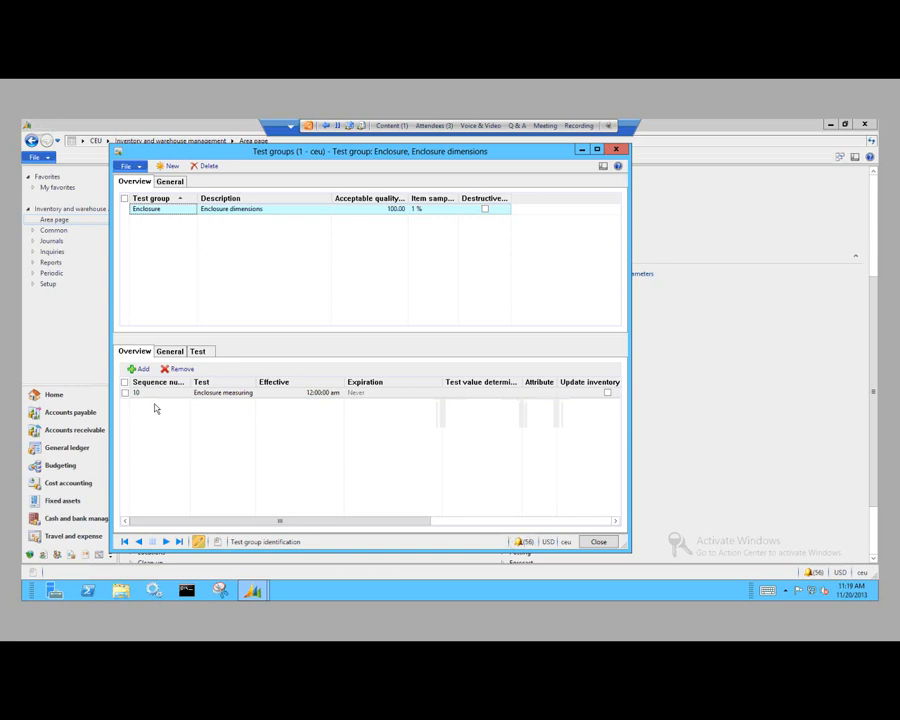
pyautogui.moveTo(191, 382); pyautogui.dragTo(207, 382)
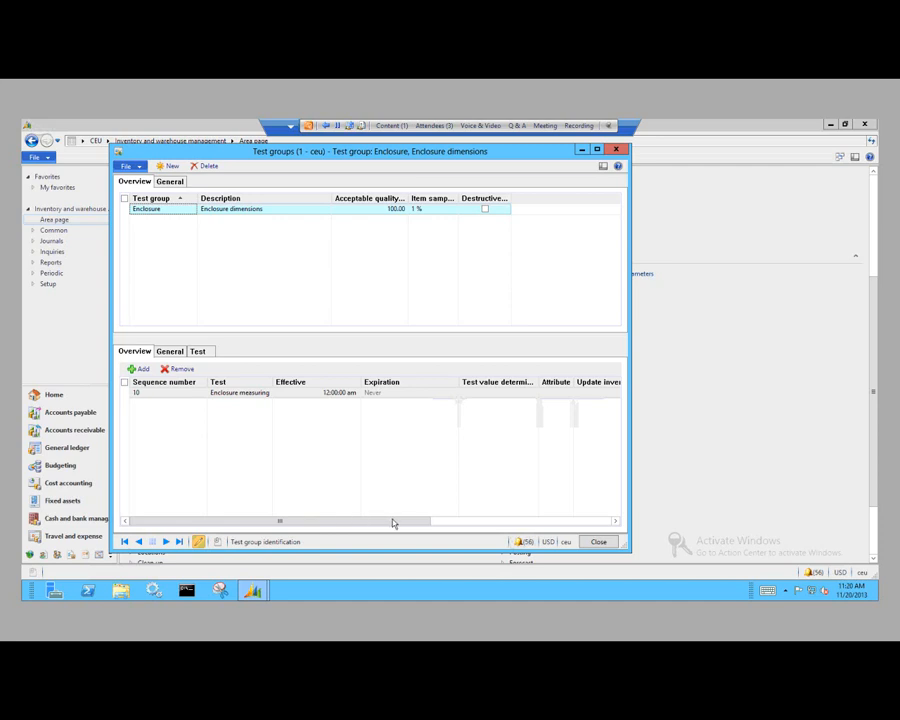
pyautogui.moveTo(460, 526); pyautogui.dragTo(510, 524)
pyautogui.moveTo(581, 381); pyautogui.dragTo(588, 381)
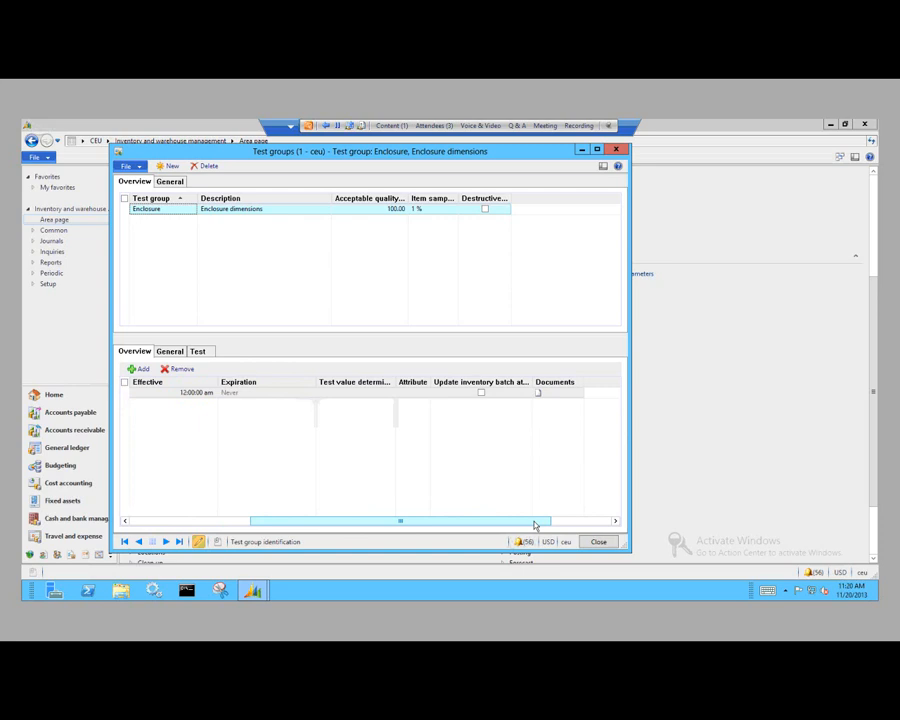
pyautogui.moveTo(535, 525); pyautogui.dragTo(239, 527)
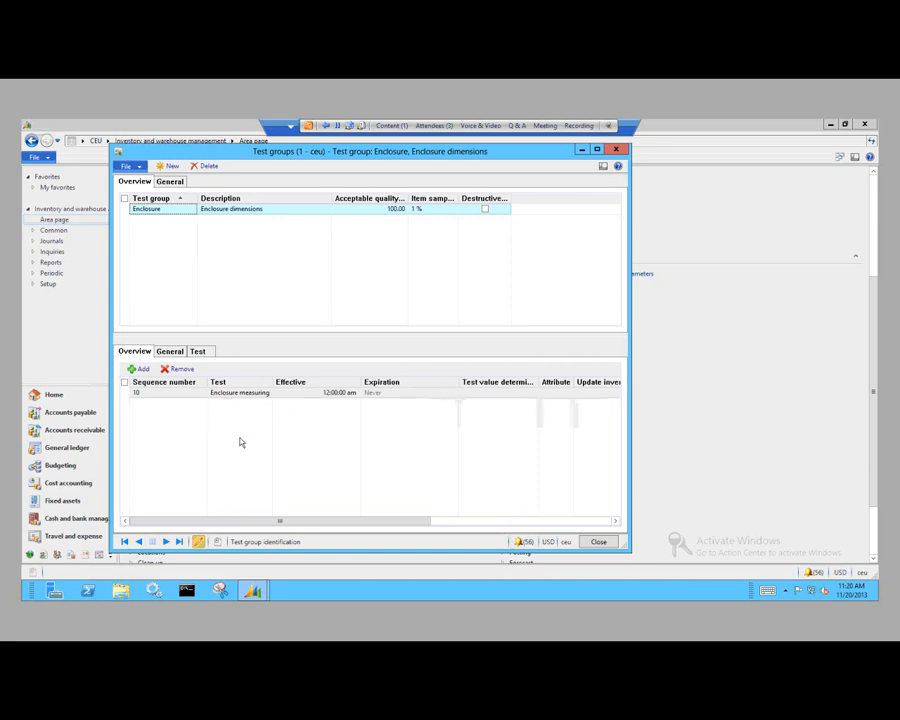
# Step: Review the test instrument and default outcome choices for the Enclosure group's measuring test, and close the Test groups form
pyautogui.click(199, 352)
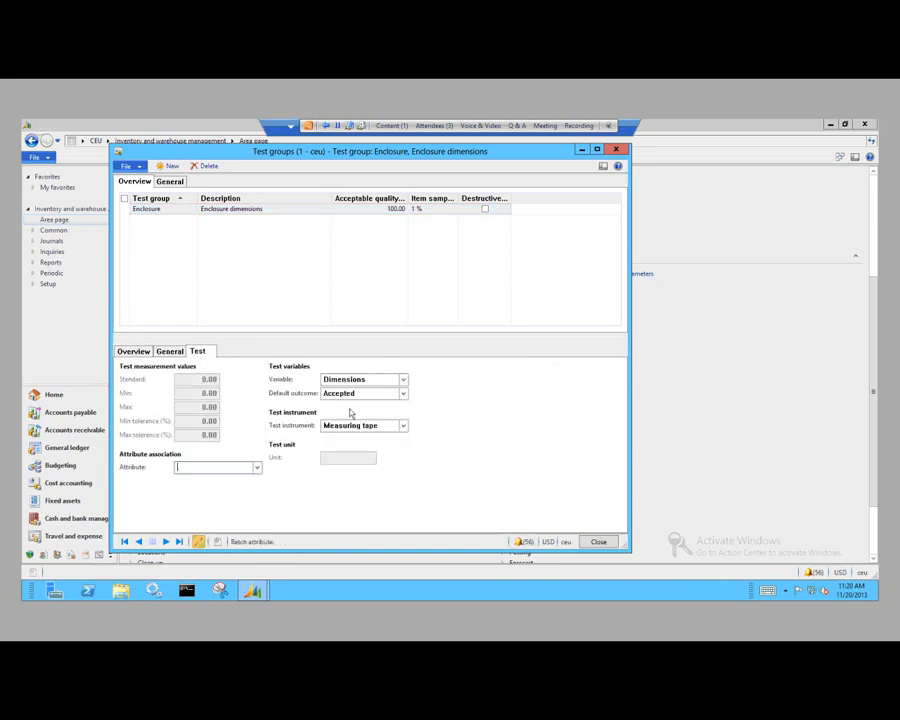
pyautogui.click(404, 426)
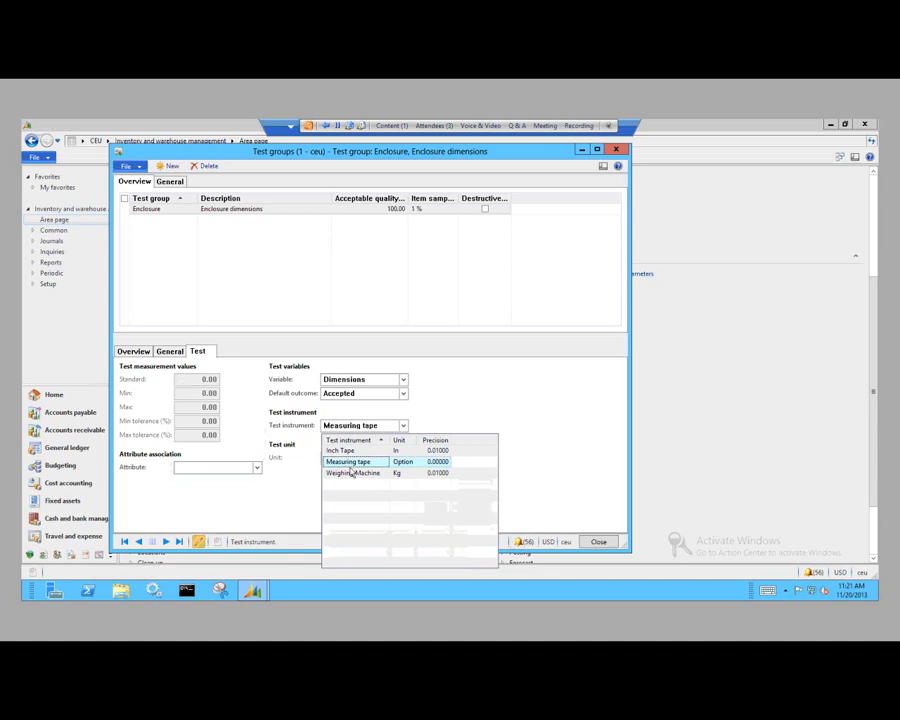
pyautogui.click(297, 507)
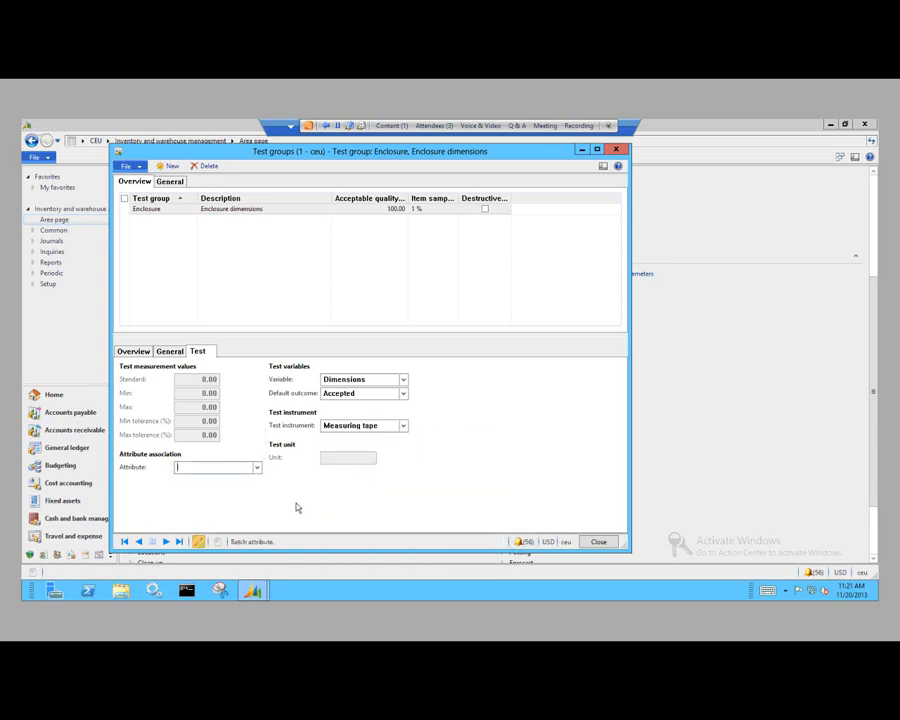
pyautogui.click(403, 394)
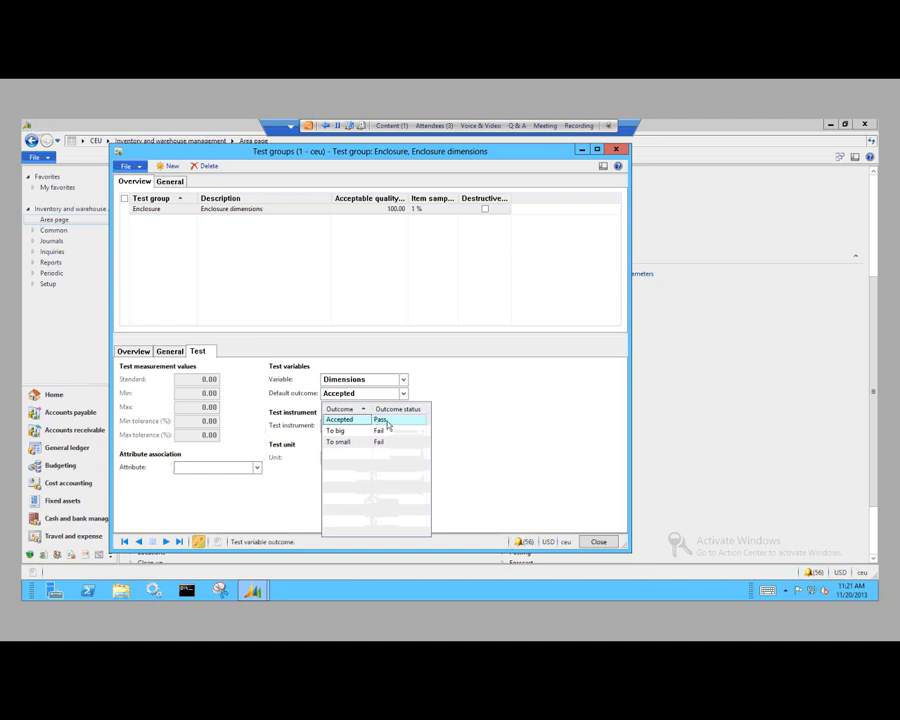
pyautogui.click(465, 397)
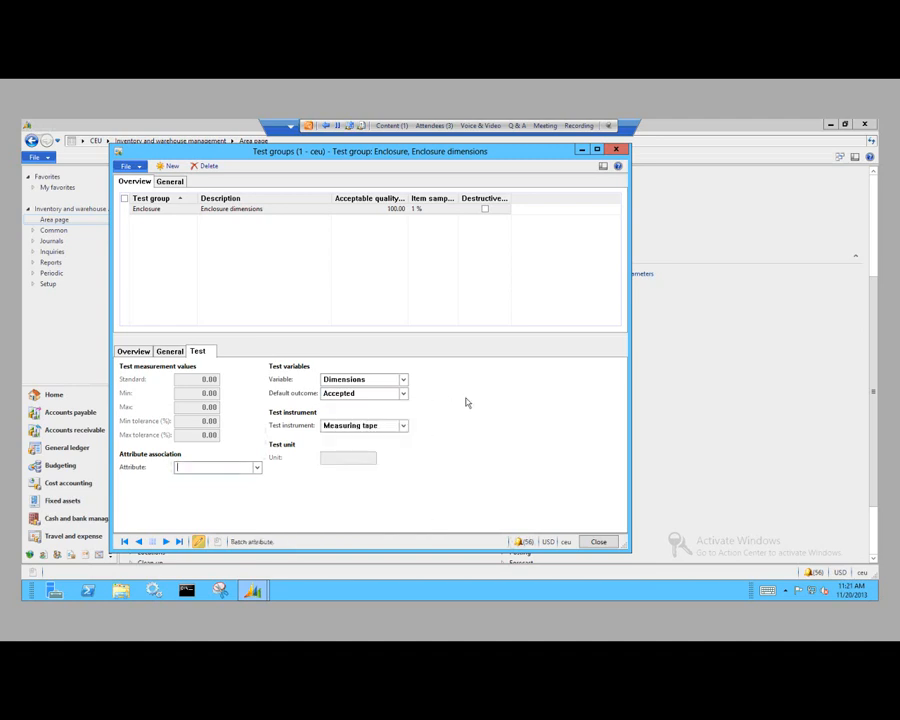
pyautogui.click(600, 542)
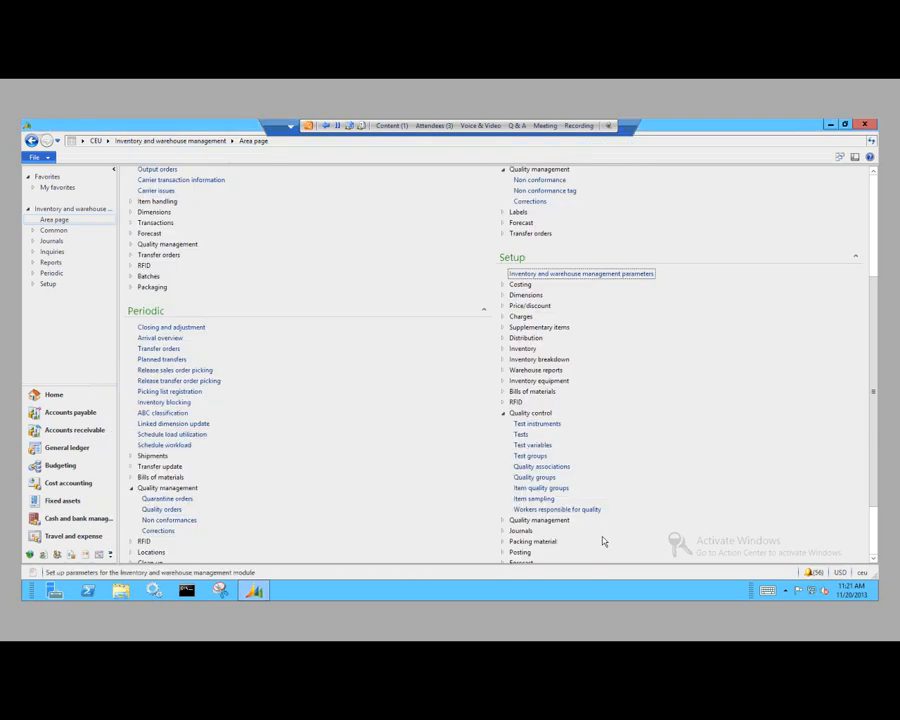
# Step: Switch from the remote desktop to the slide show and advance to the Quality Order Statuses slide
pyautogui.hotkey('alt', 'Tab')
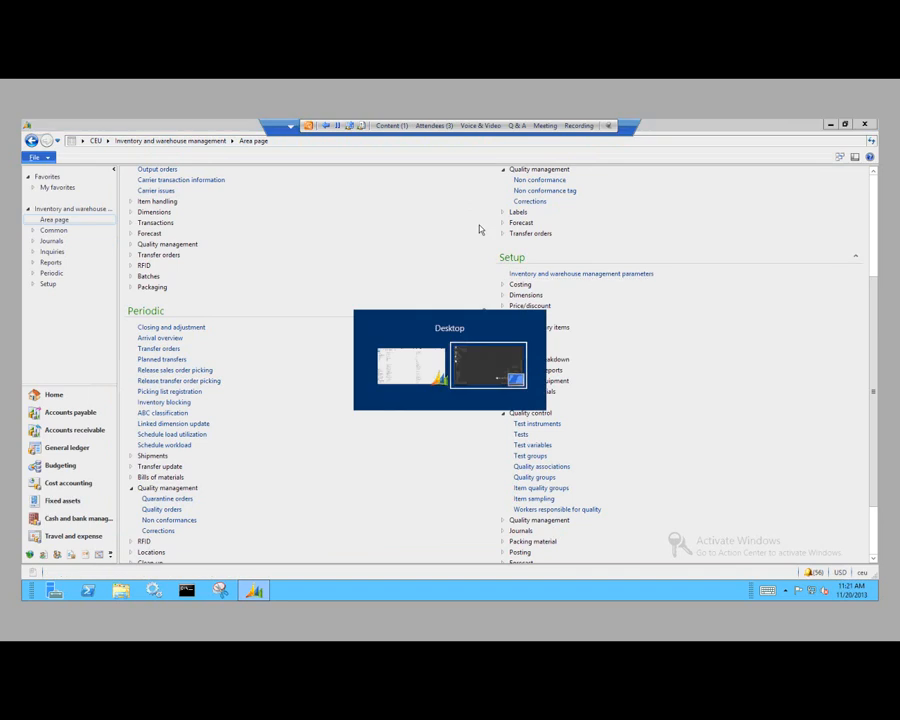
pyautogui.hotkey('alt', 'Tab')
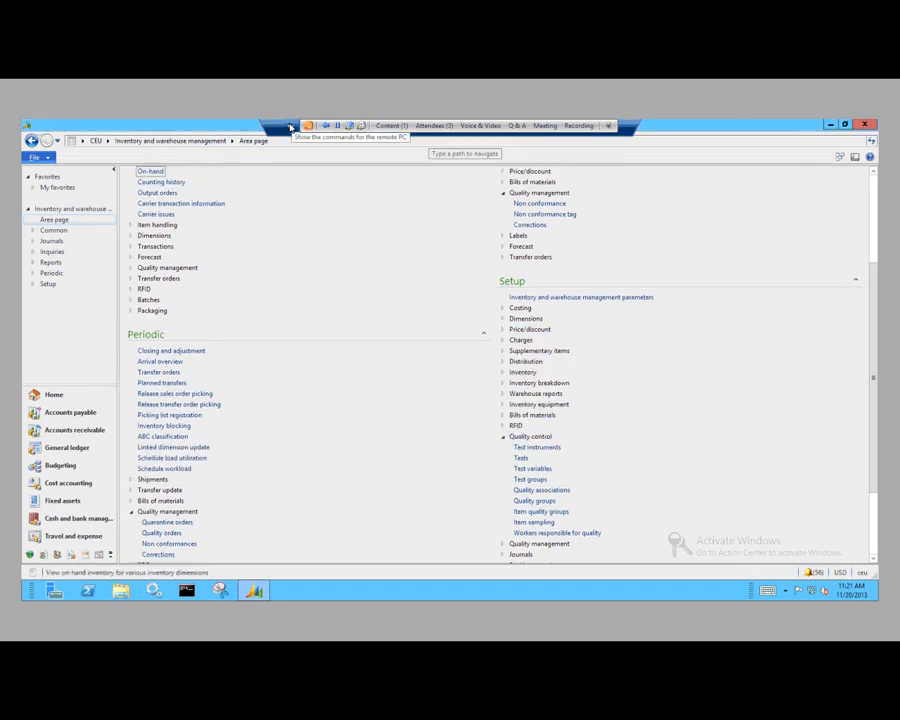
pyautogui.click(639, 131)
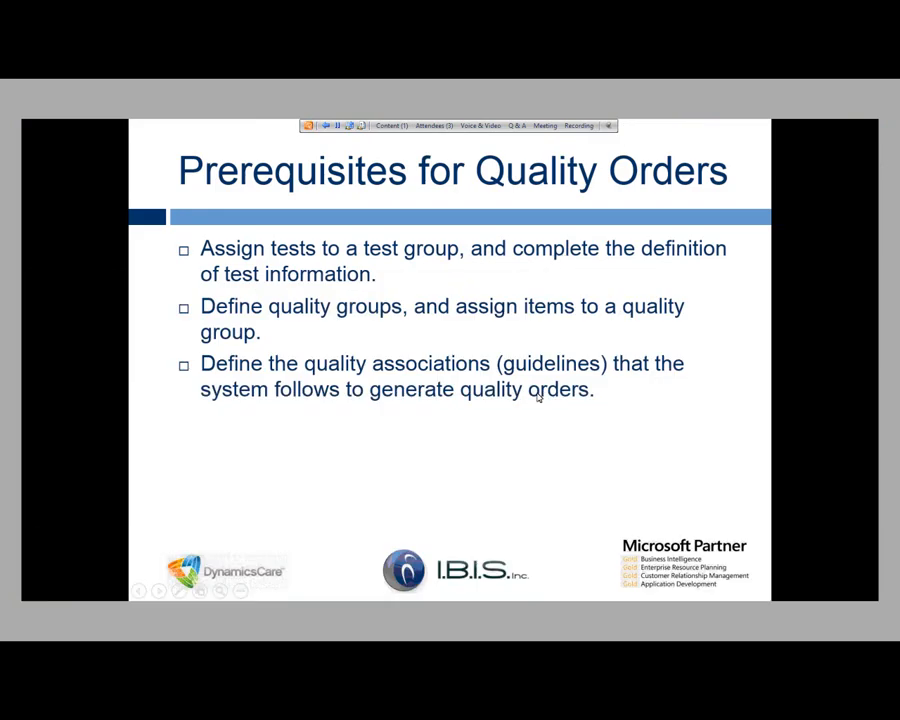
pyautogui.press('Right')
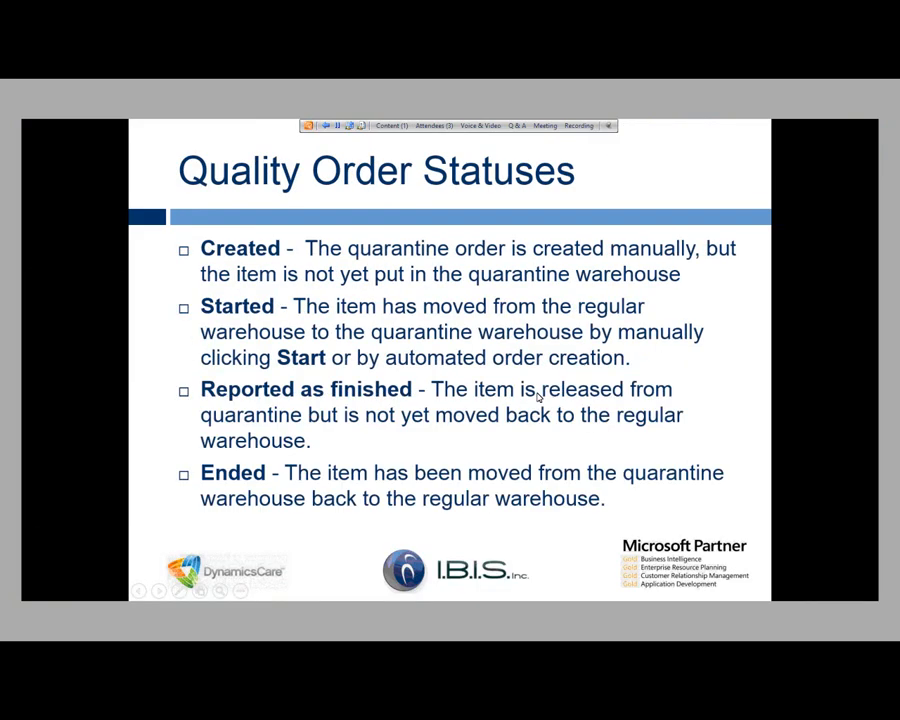
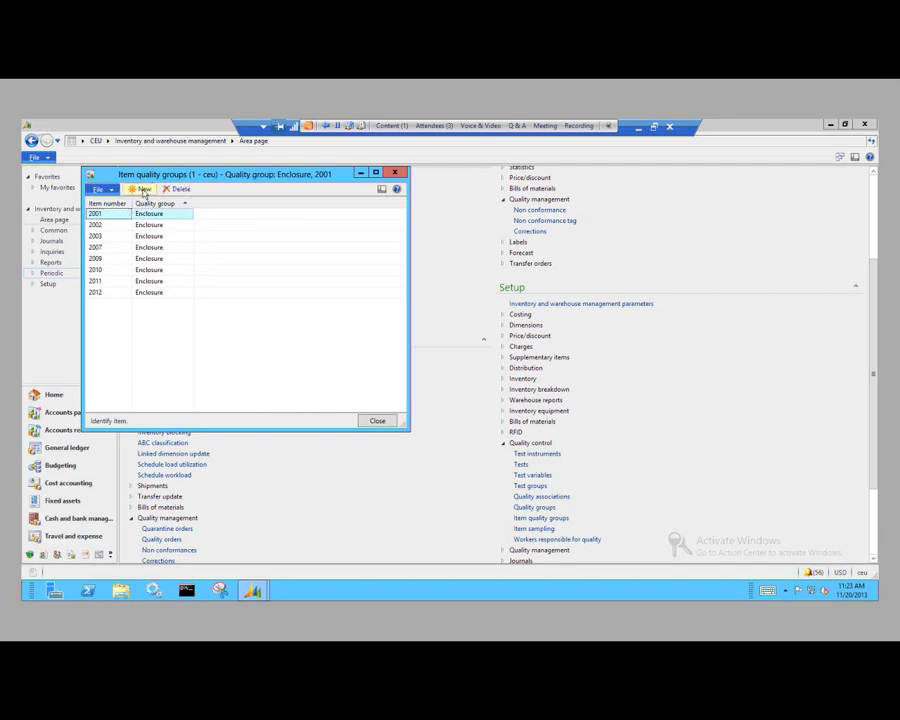
# Step: Add item #9 to the Enclosure quality group as a new record, and close the Item quality groups form
pyautogui.click(143, 190)
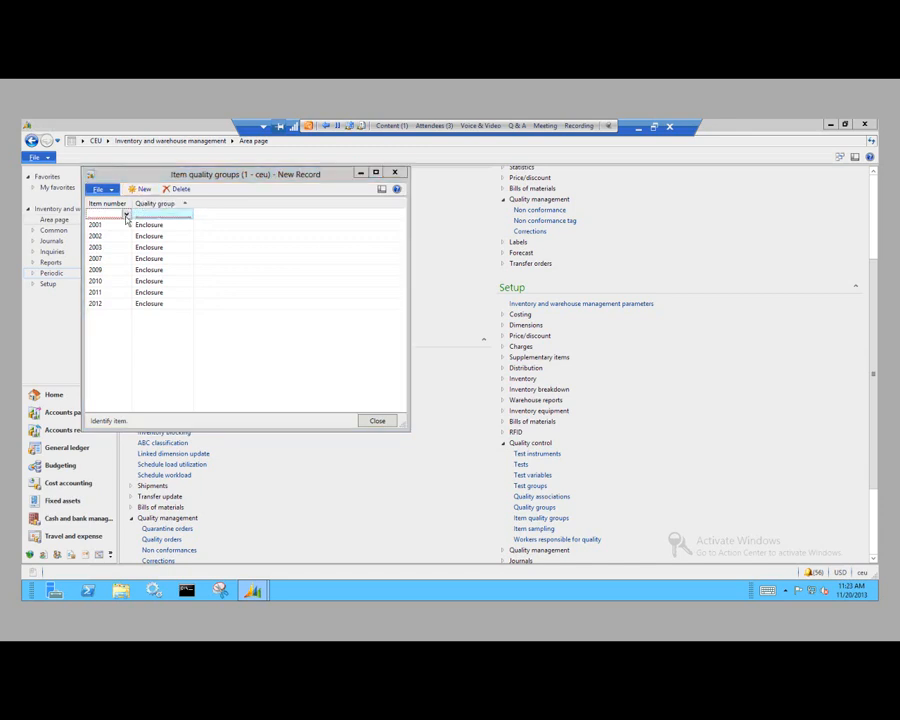
pyautogui.click(126, 215)
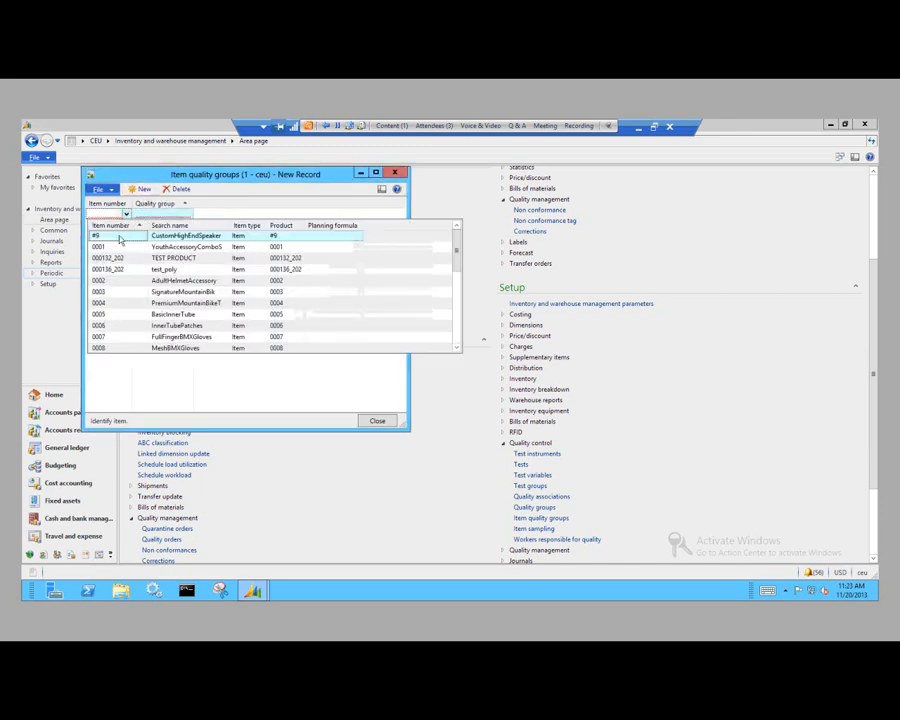
pyautogui.click(119, 239)
pyautogui.click(184, 216)
pyautogui.click(186, 216)
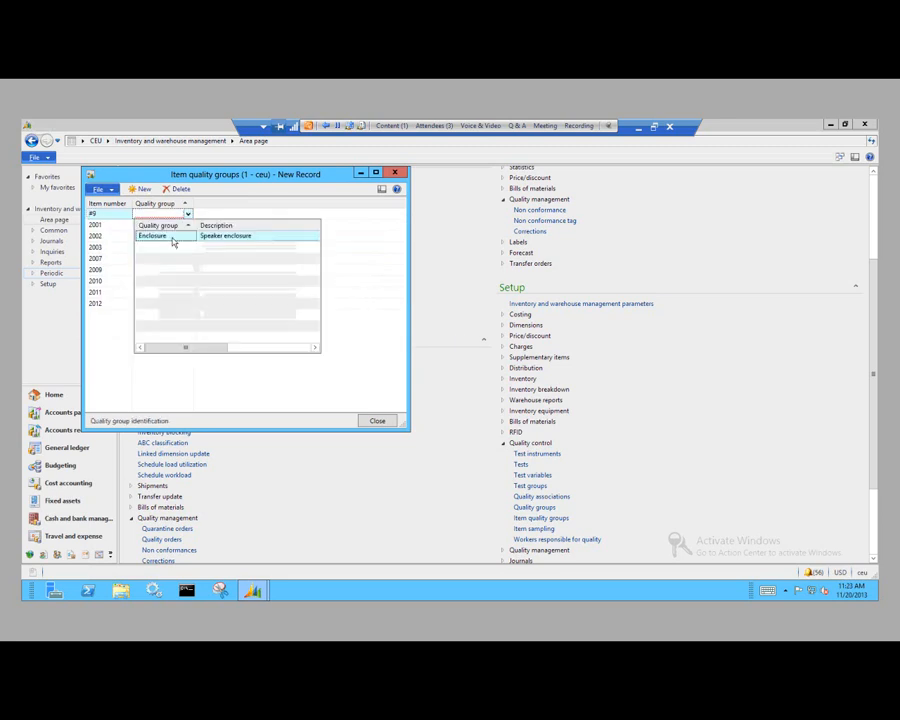
pyautogui.click(171, 239)
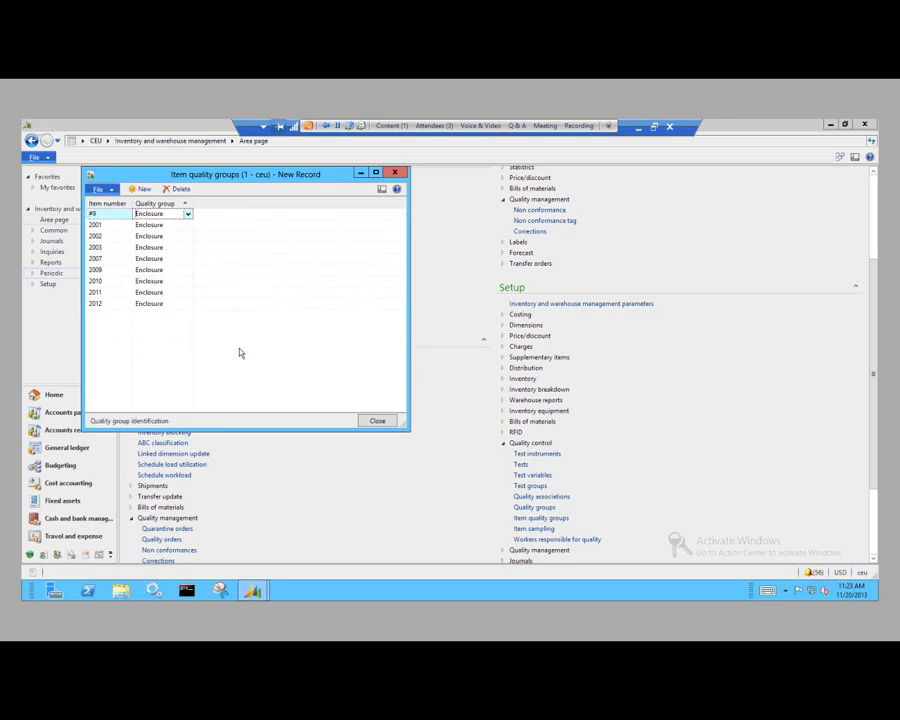
pyautogui.click(374, 421)
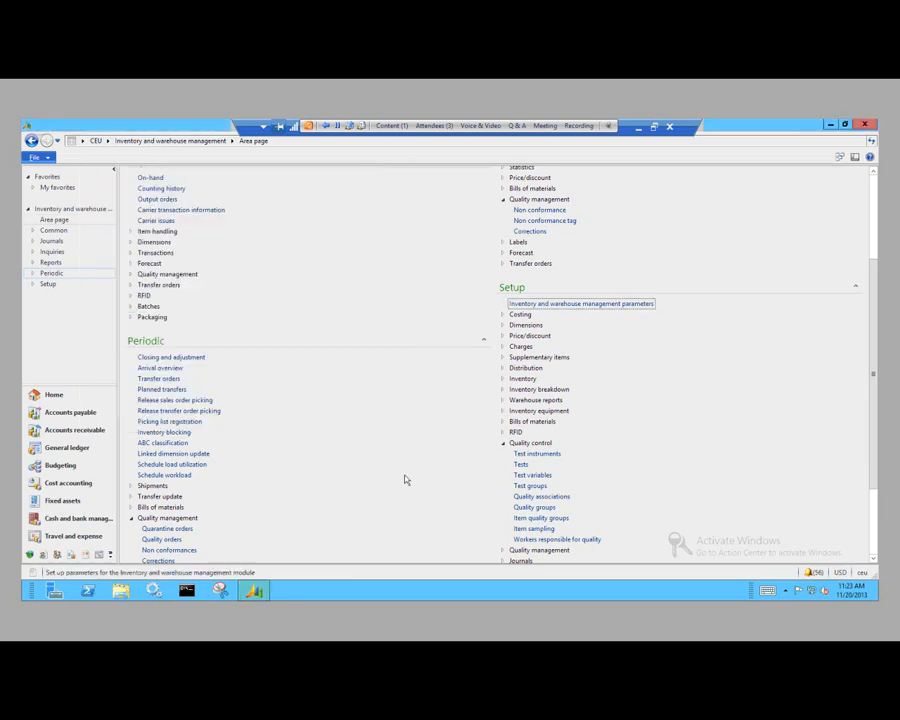
# Step: Open the Quality associations form and review the reference type choices for the purchase association
pyautogui.click(548, 496)
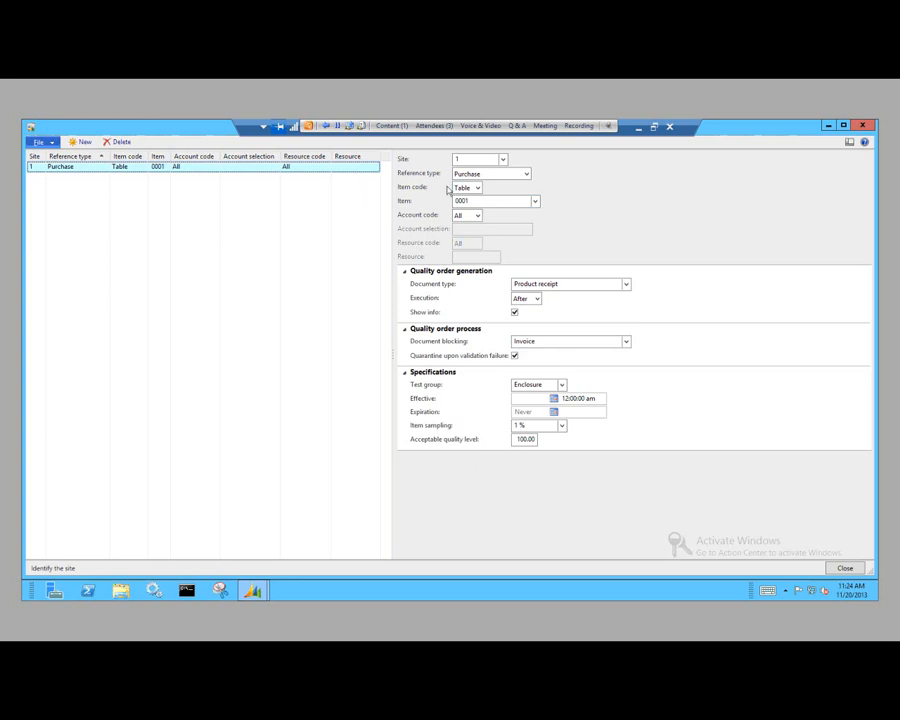
pyautogui.click(526, 174)
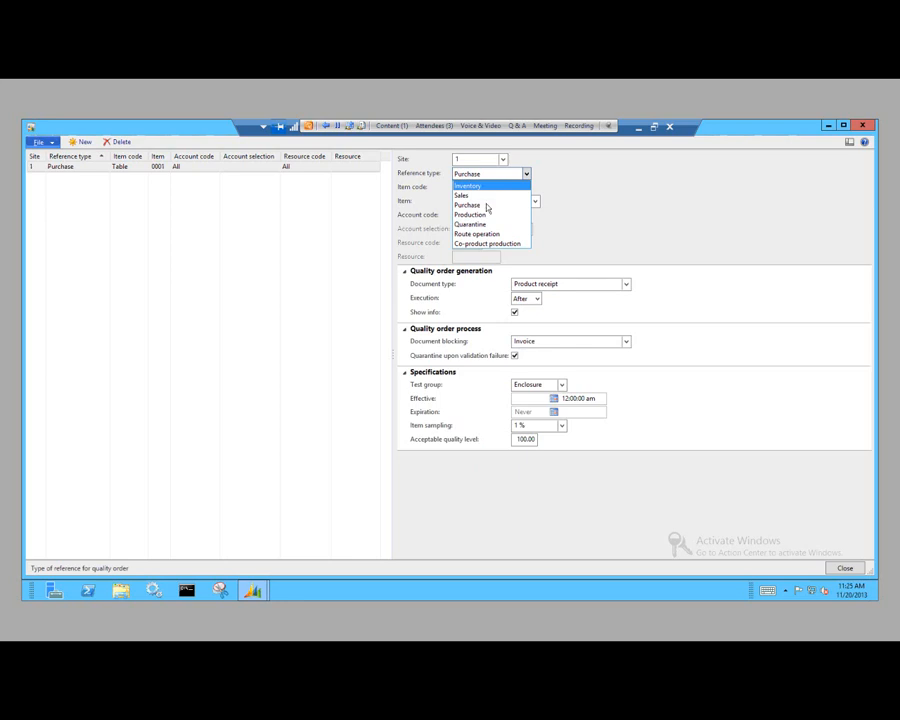
pyautogui.click(655, 222)
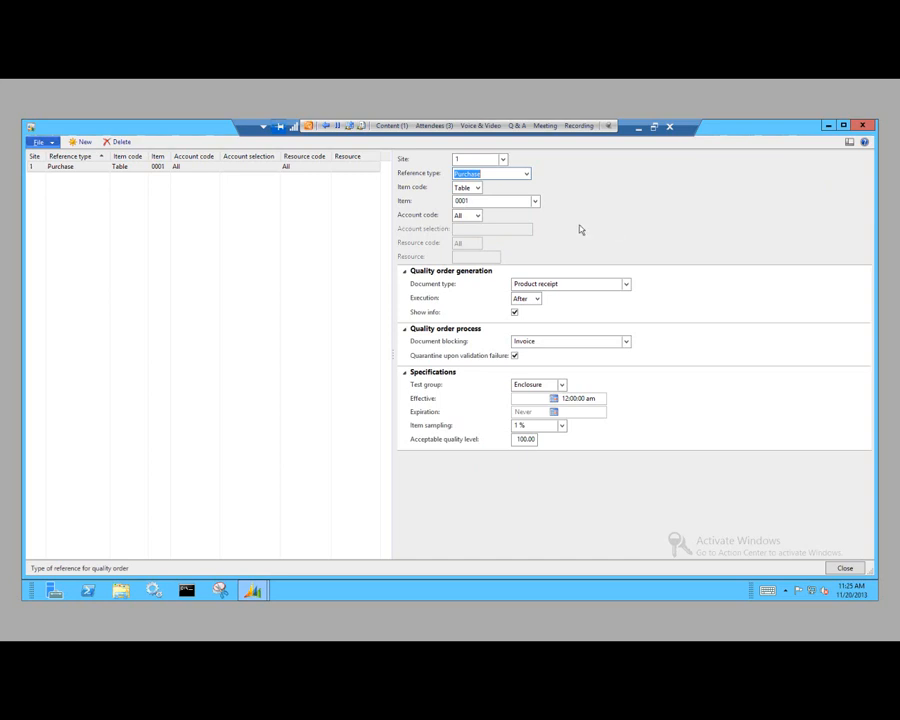
# Step: Set the purchase association's item code to Group, view the selectable quality groups, and return the item code to Table
pyautogui.click(478, 188)
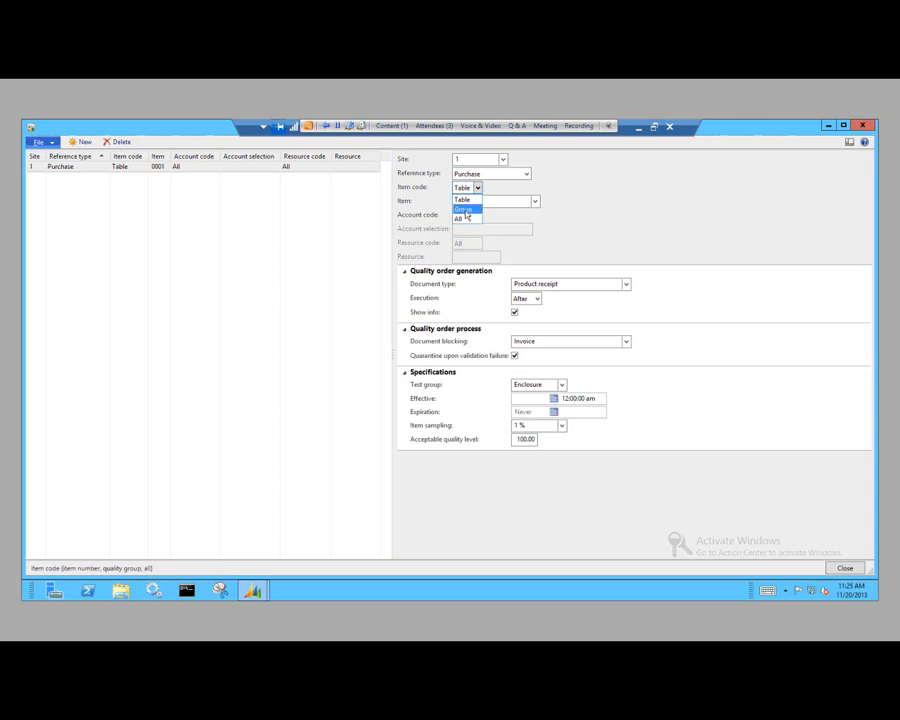
pyautogui.click(467, 210)
pyautogui.click(535, 202)
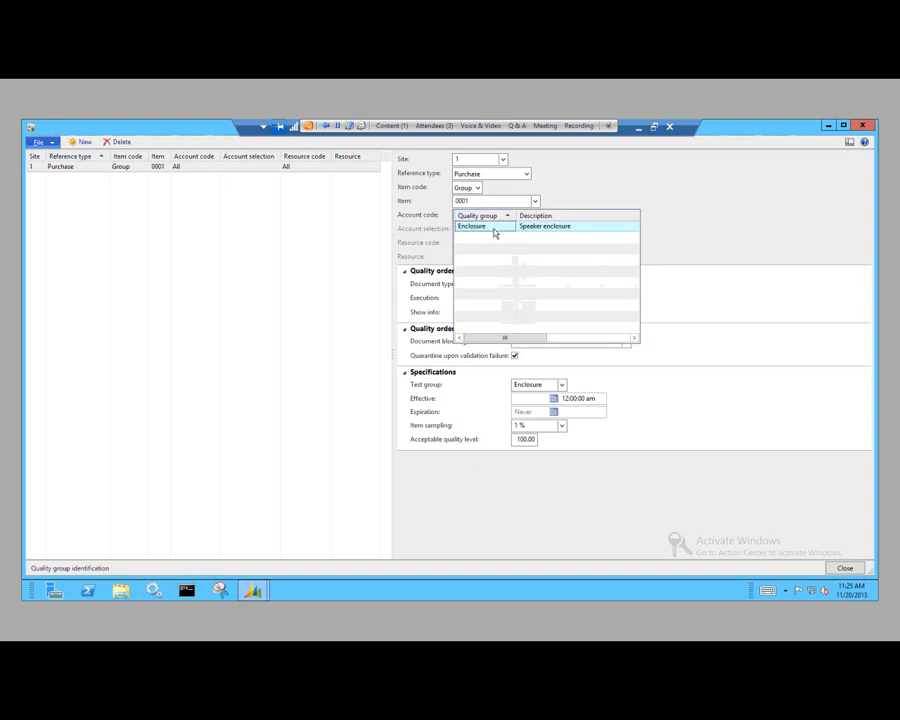
pyautogui.click(549, 187)
pyautogui.click(477, 188)
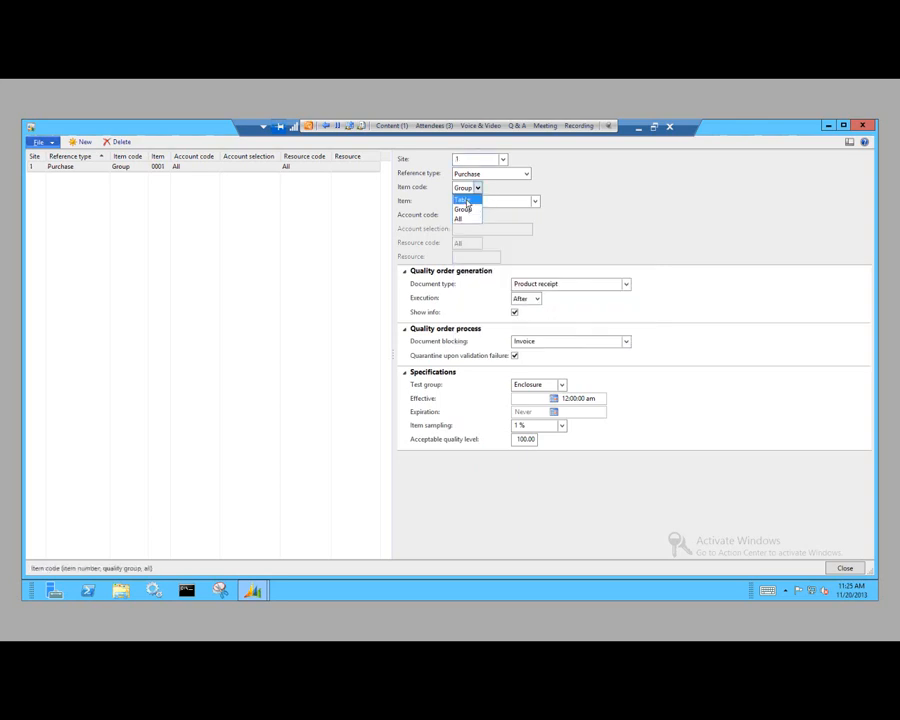
pyautogui.click(464, 201)
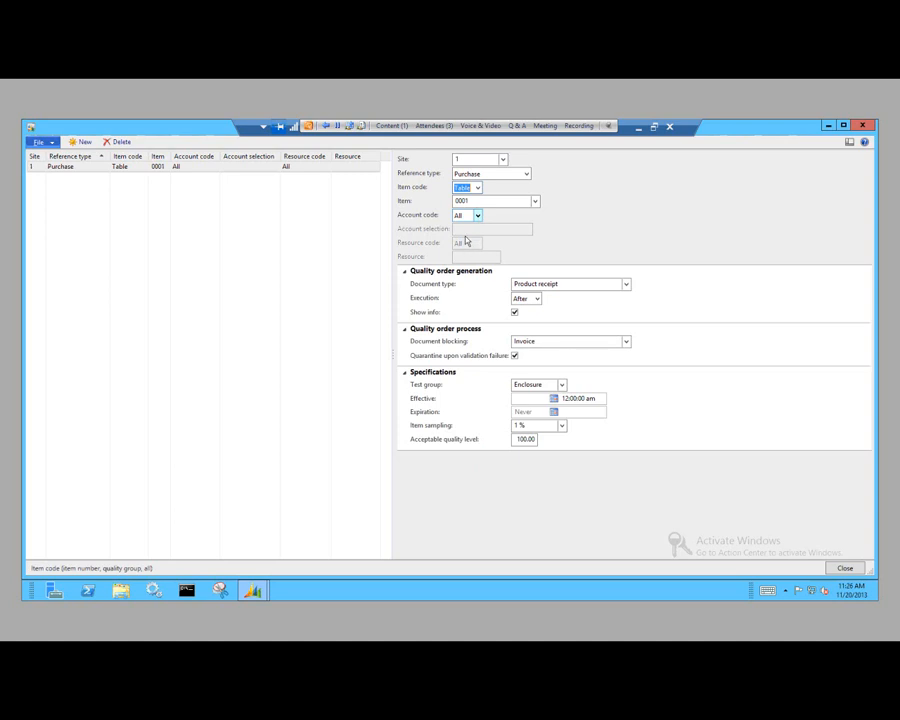
# Step: Review the account code choices for the purchase association and keep All
pyautogui.click(478, 216)
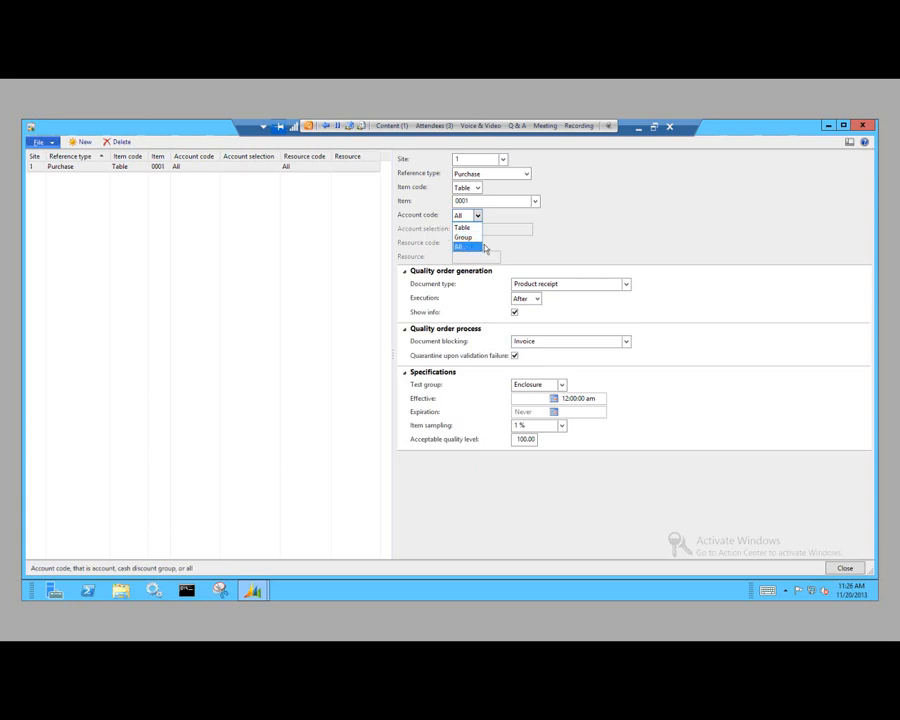
pyautogui.click(473, 248)
pyautogui.click(565, 241)
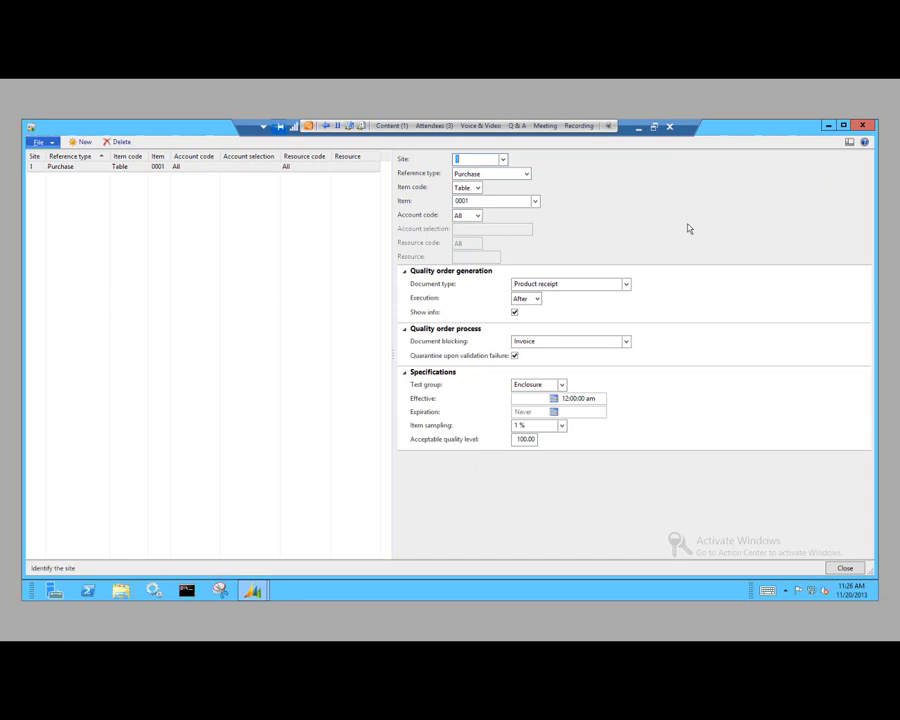
# Step: Review the document type and execution choices for quality order generation, and close the Quality associations form
pyautogui.click(627, 285)
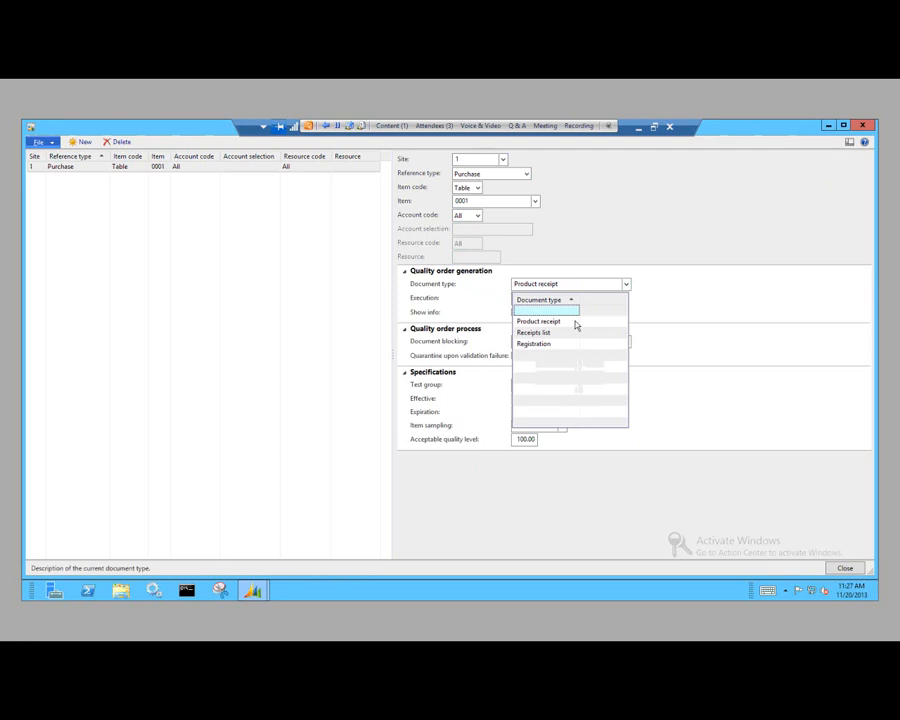
pyautogui.click(619, 321)
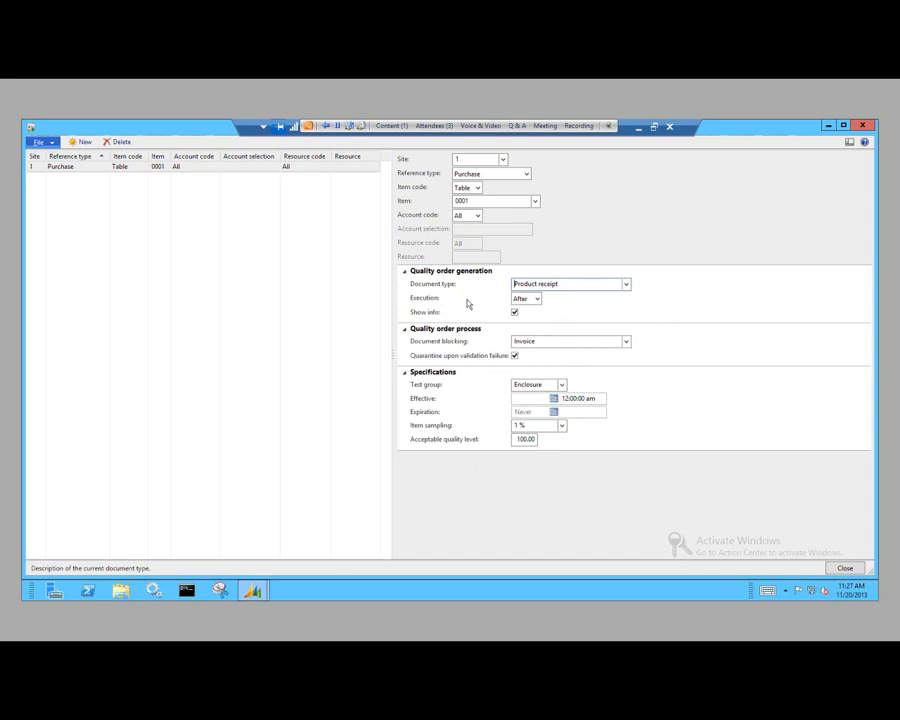
pyautogui.click(537, 300)
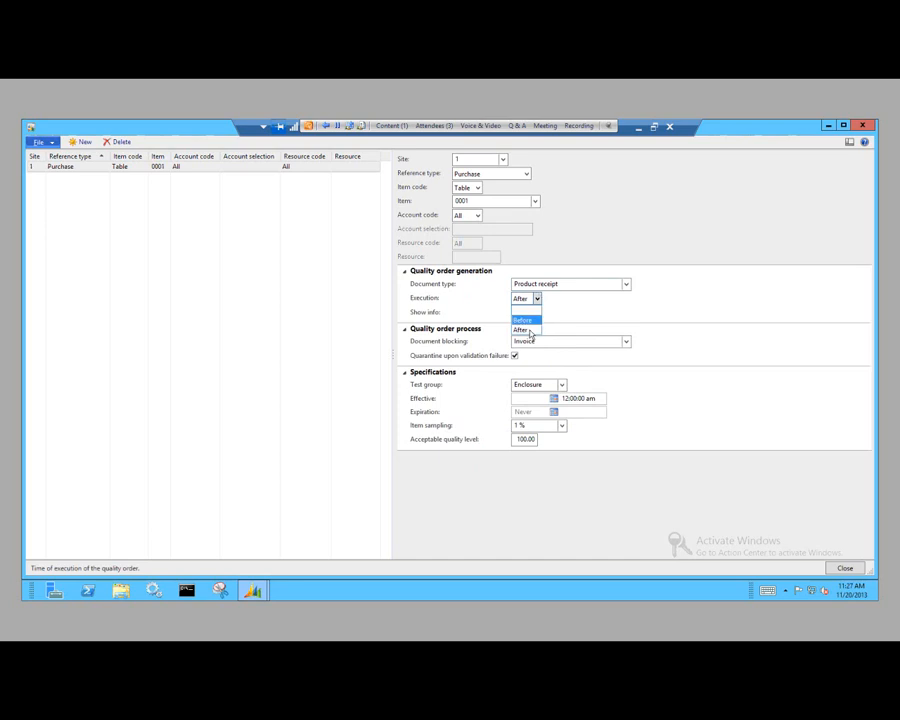
pyautogui.click(608, 321)
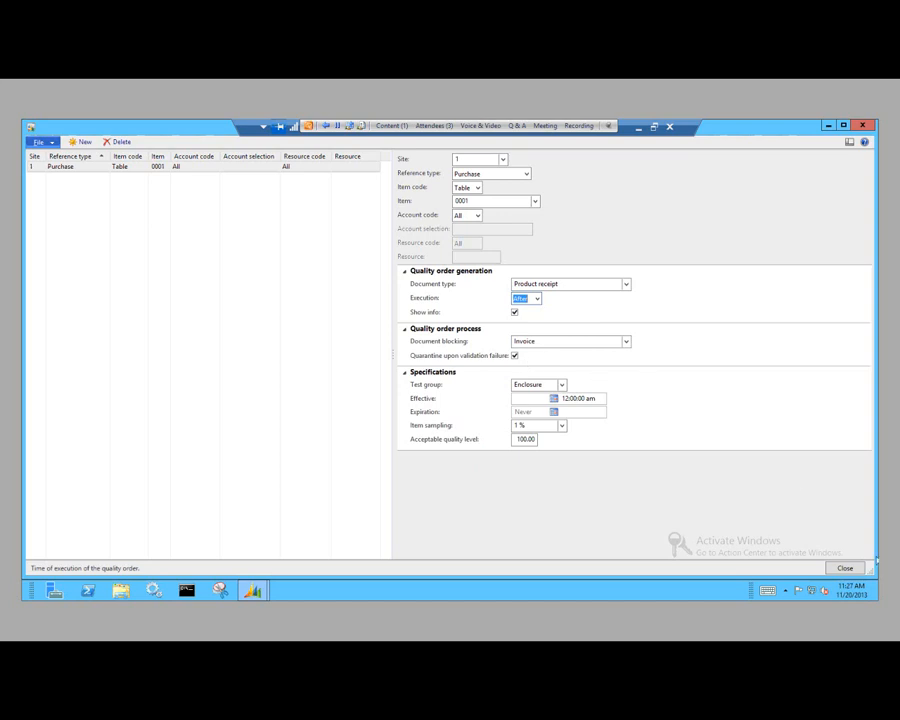
pyautogui.click(845, 568)
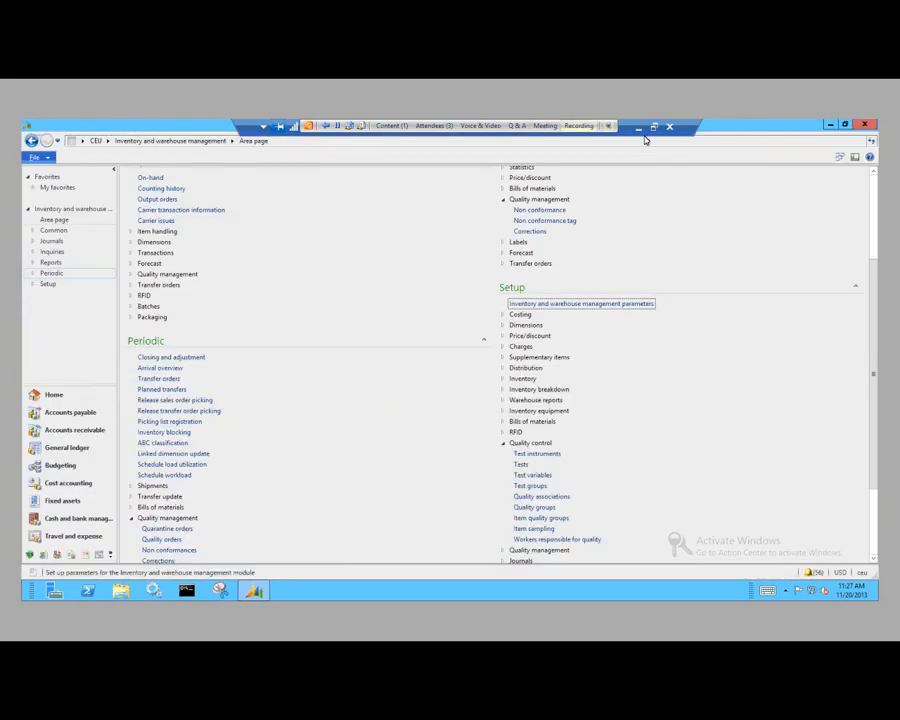
# Step: Switch from the remote desktop to the slide show and advance to the Quarantine slide
pyautogui.click(638, 127)
pyautogui.press('Right')
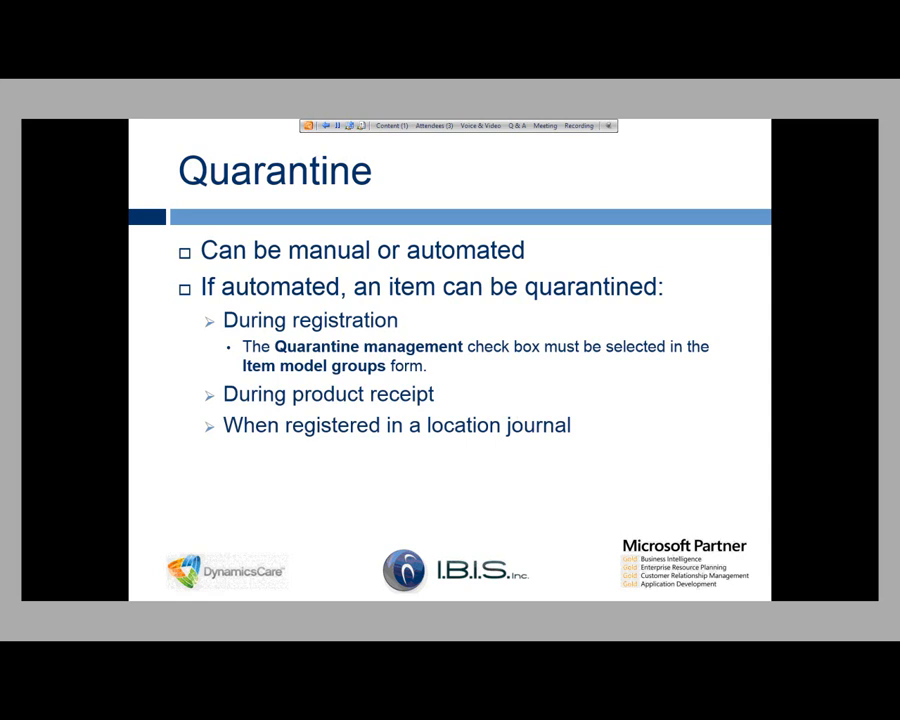
# Step: Switch back to the remote desktop and open the periodic Quality orders form
pyautogui.hotkey('alt', 'Tab')
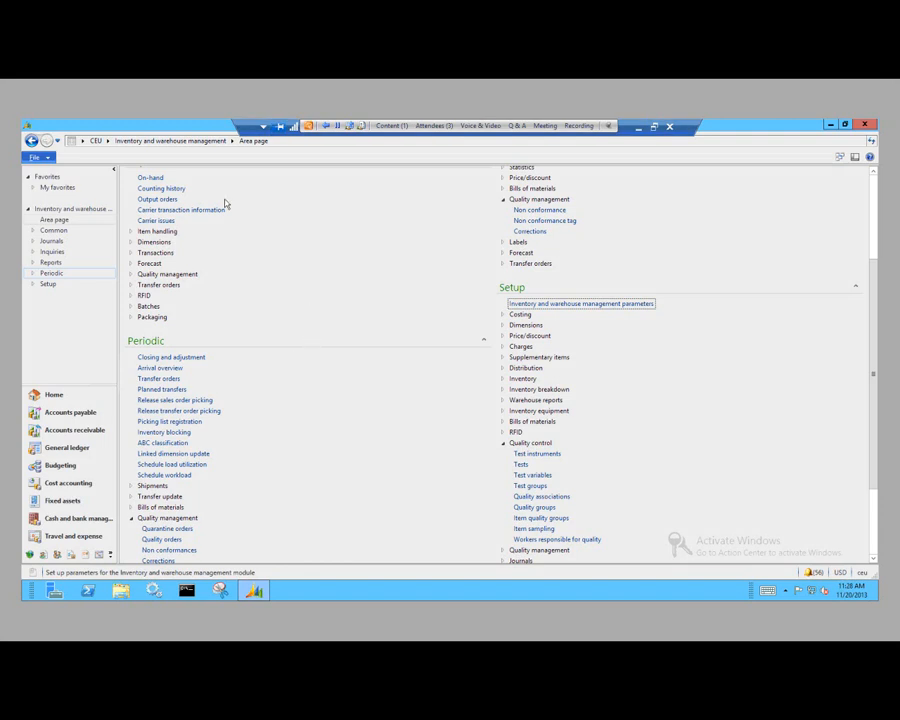
pyautogui.scroll(-1, 225, 203)
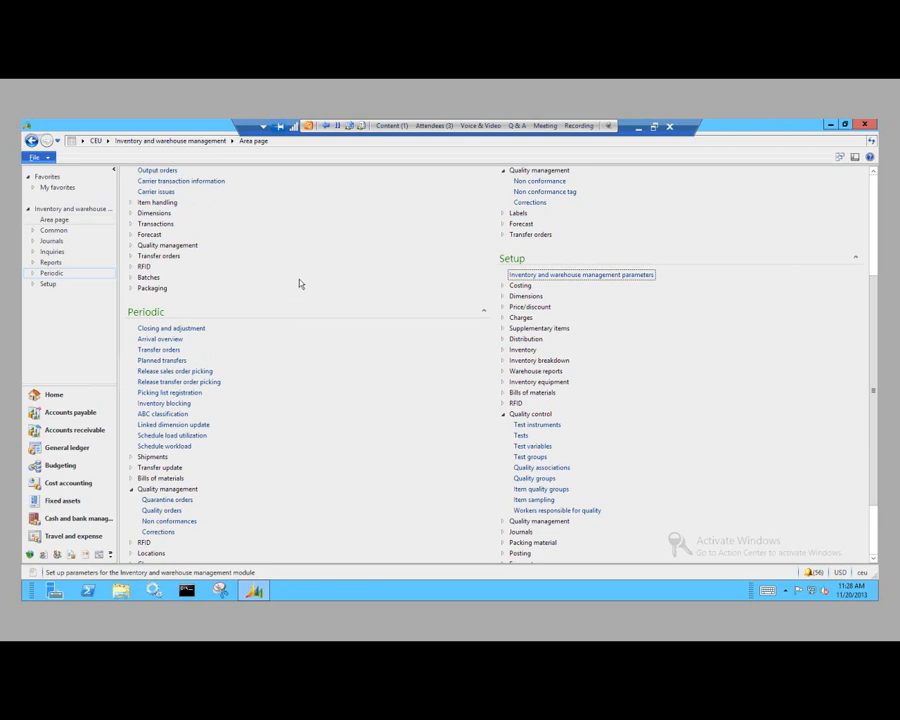
pyautogui.scroll(-1, 299, 284)
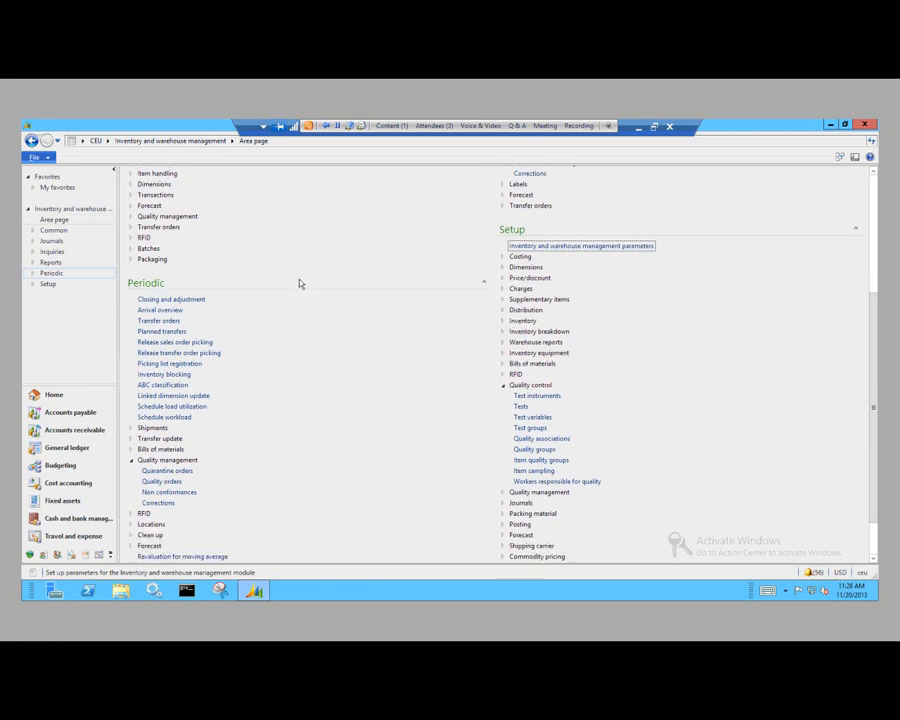
pyautogui.click(168, 484)
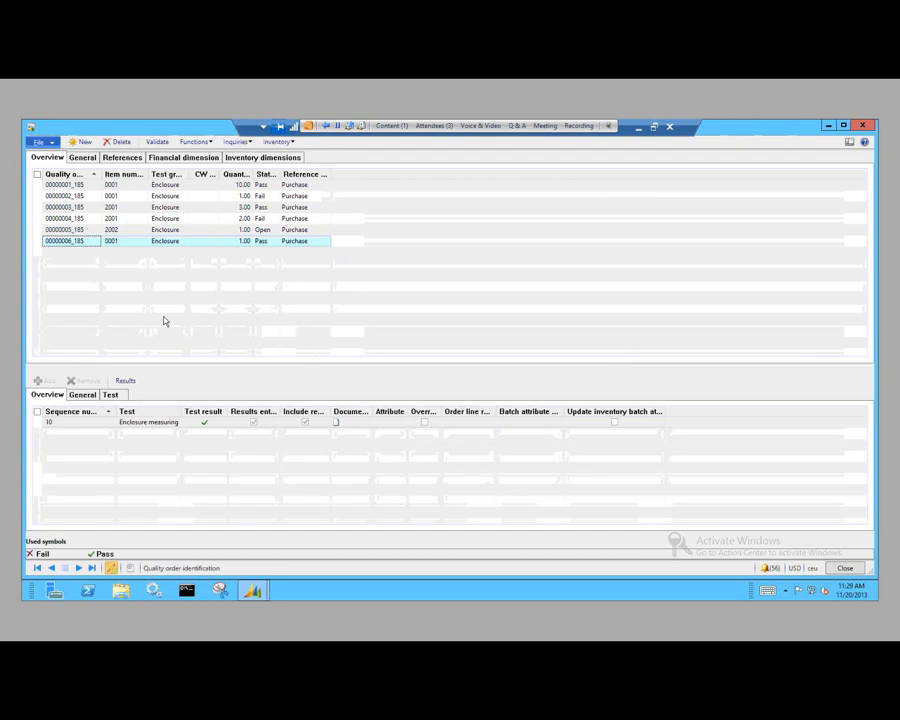
# Step: Start a new quality order and set its reference type to Purchase
pyautogui.click(80, 142)
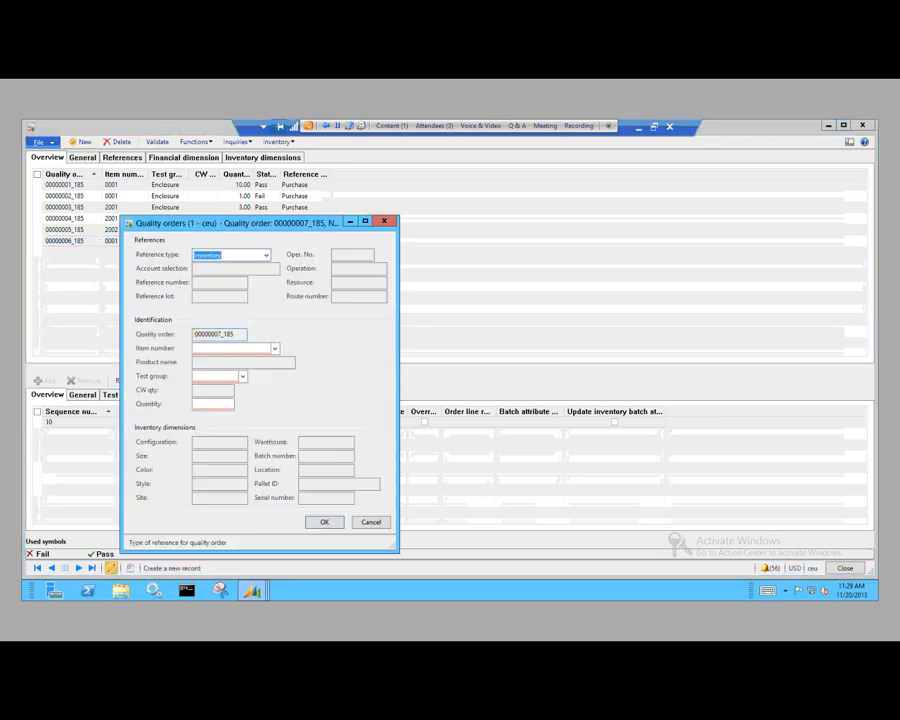
pyautogui.click(267, 256)
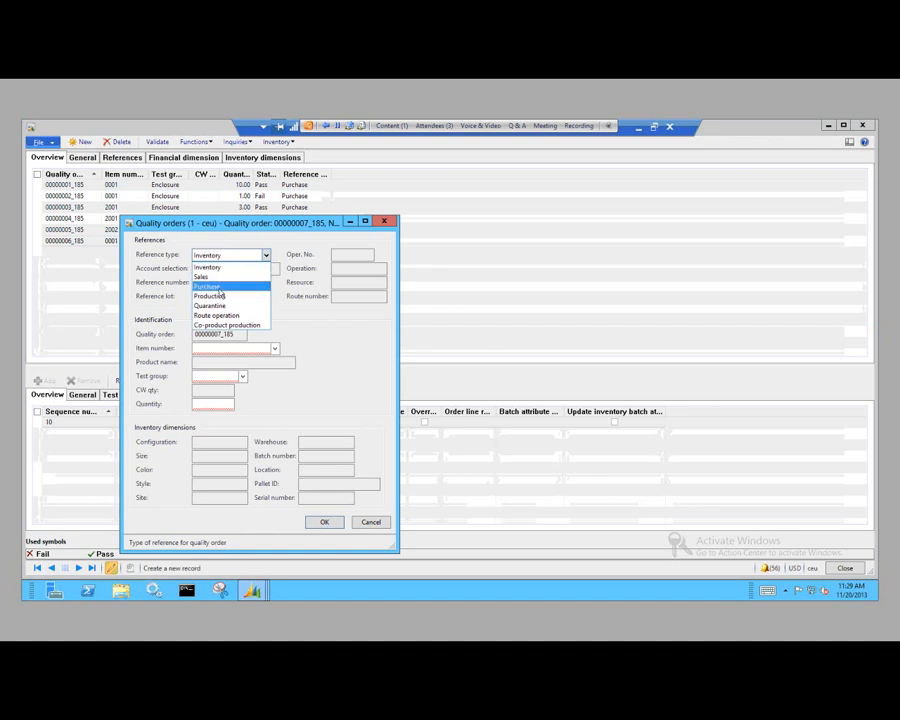
pyautogui.click(207, 287)
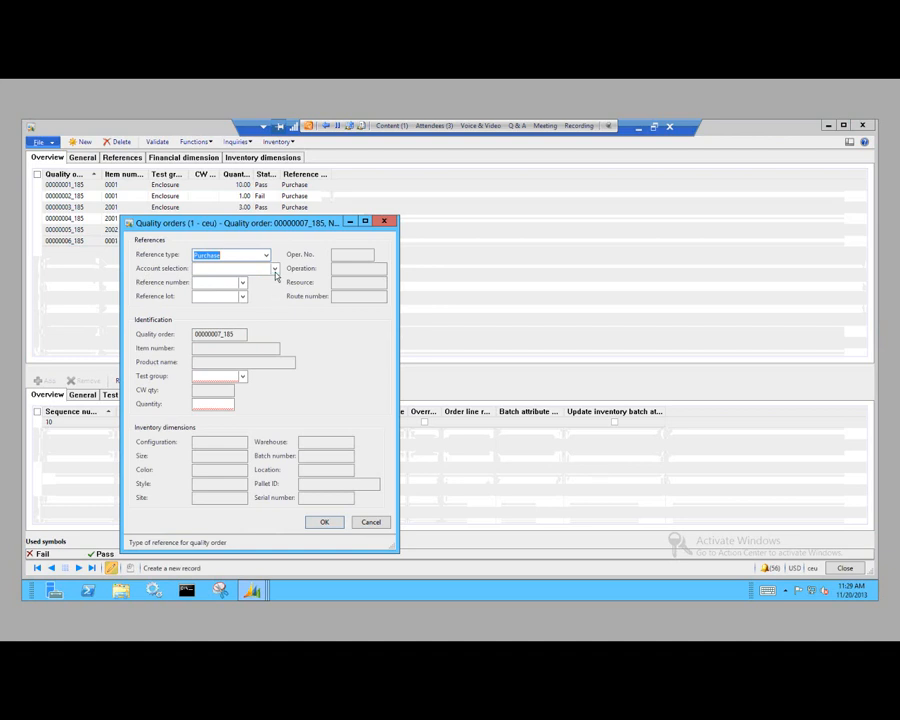
# Step: Browse the vendor list and select the Earth Televisions vendor account for the new quality order
pyautogui.click(274, 269)
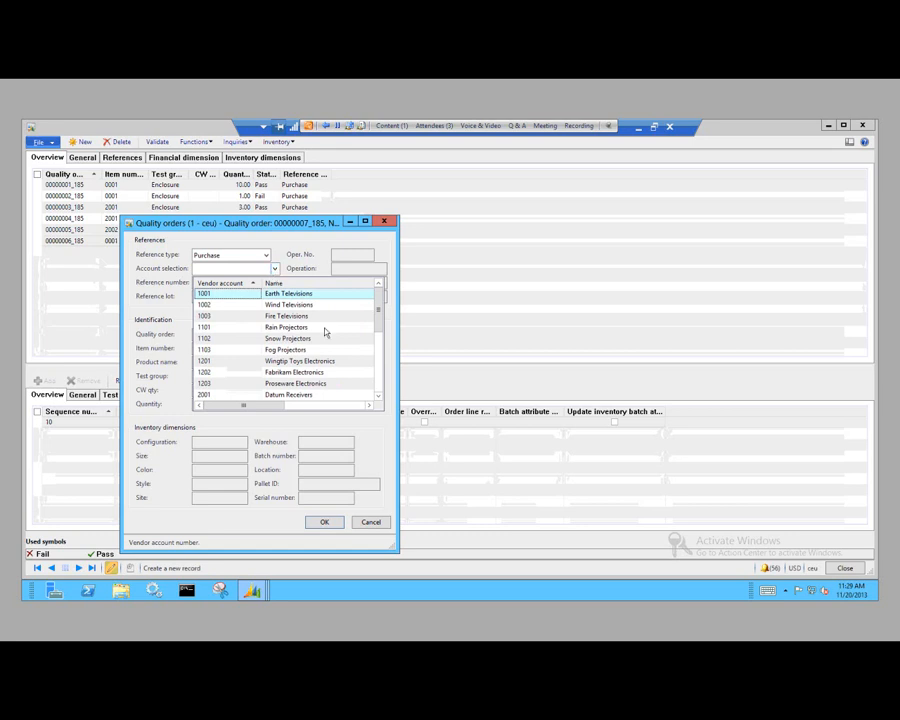
pyautogui.click(381, 364)
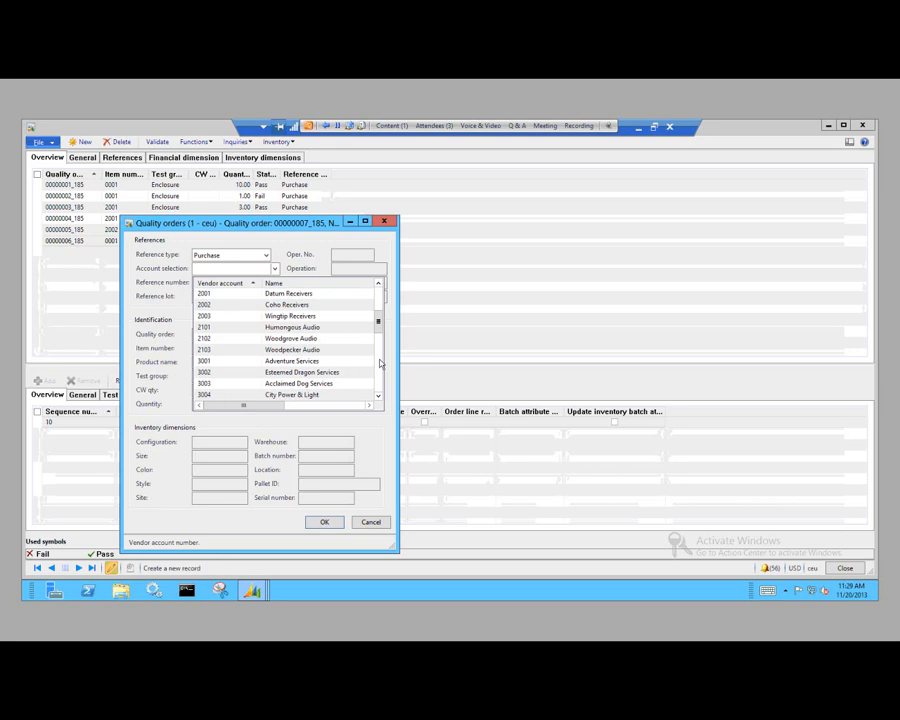
pyautogui.click(380, 364)
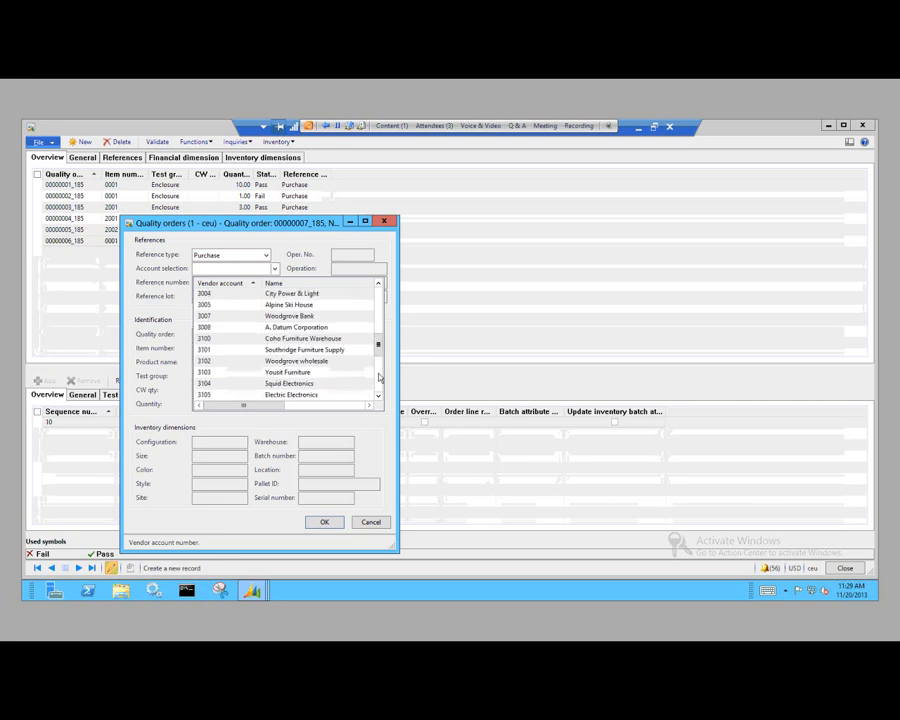
pyautogui.click(379, 377)
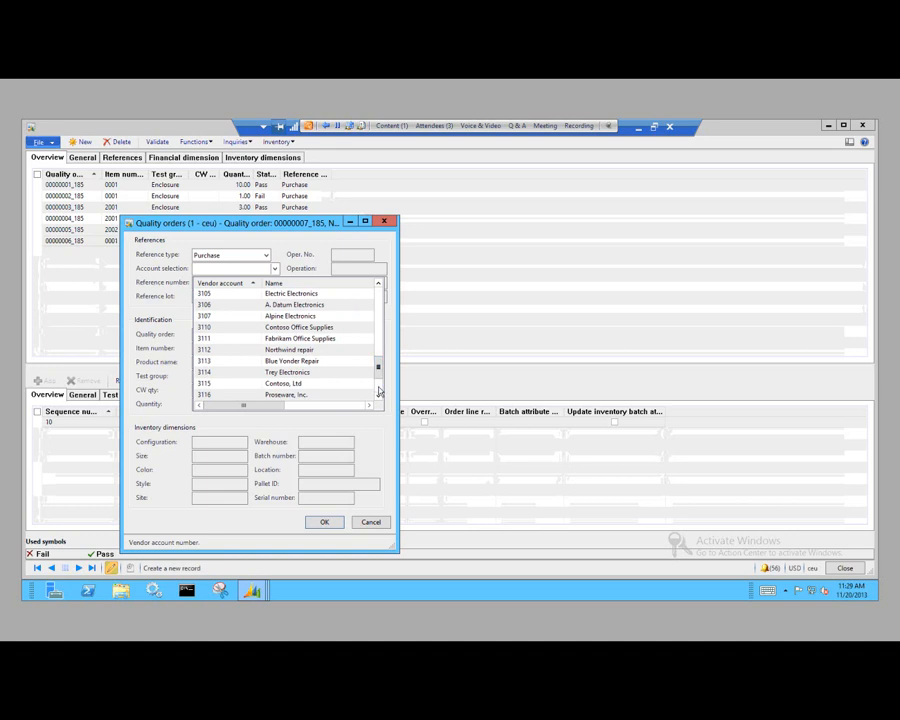
pyautogui.click(379, 391)
pyautogui.moveTo(382, 327); pyautogui.dragTo(375, 293)
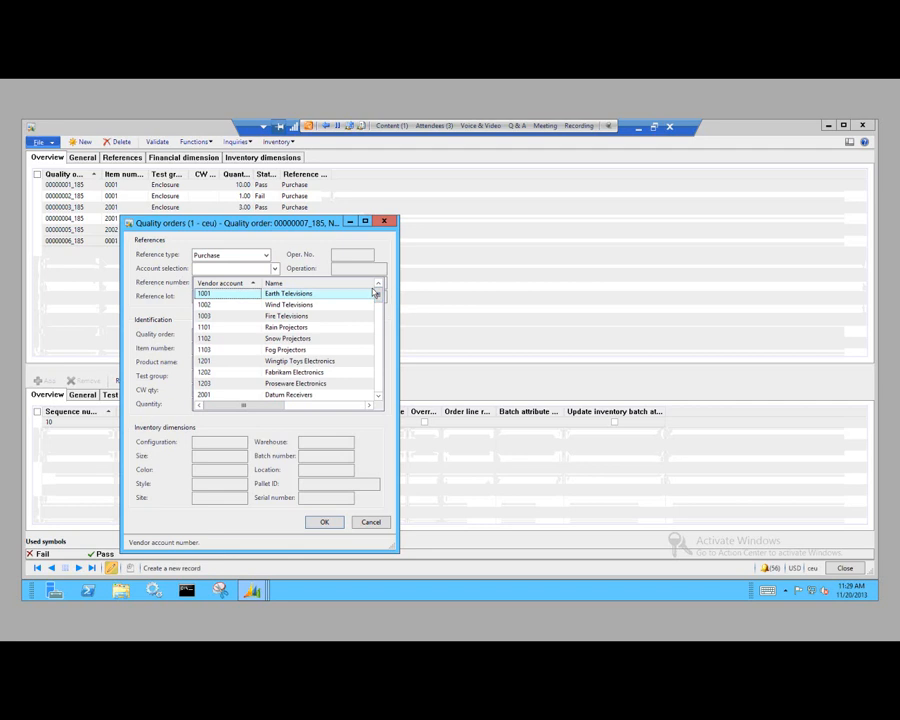
pyautogui.click(370, 286)
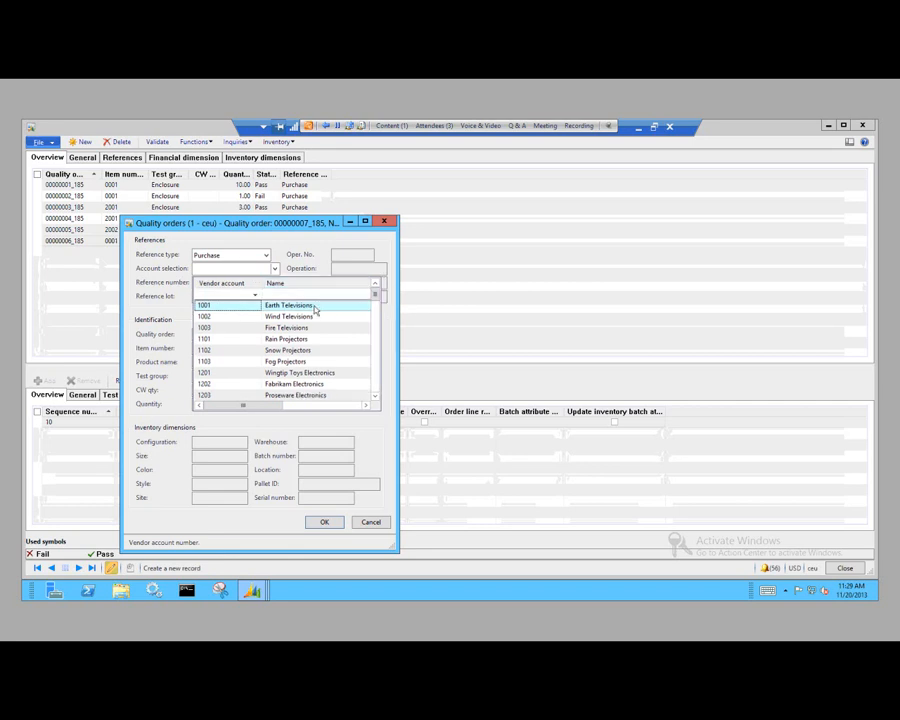
pyautogui.click(315, 306)
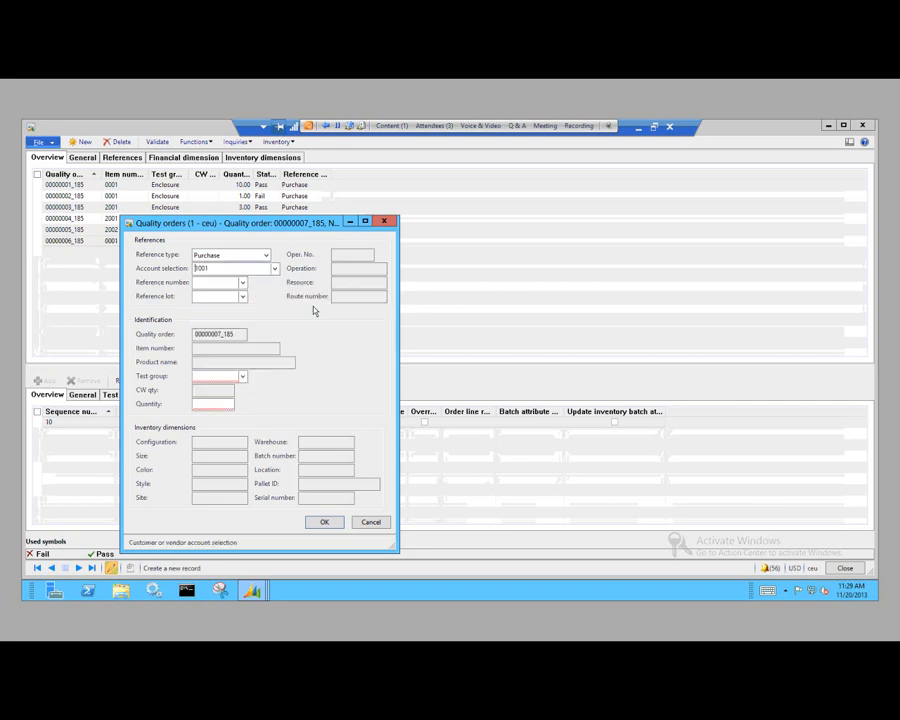
# Step: Look through the vendor's purchase order lines available as the reference number for the quality order
pyautogui.click(242, 283)
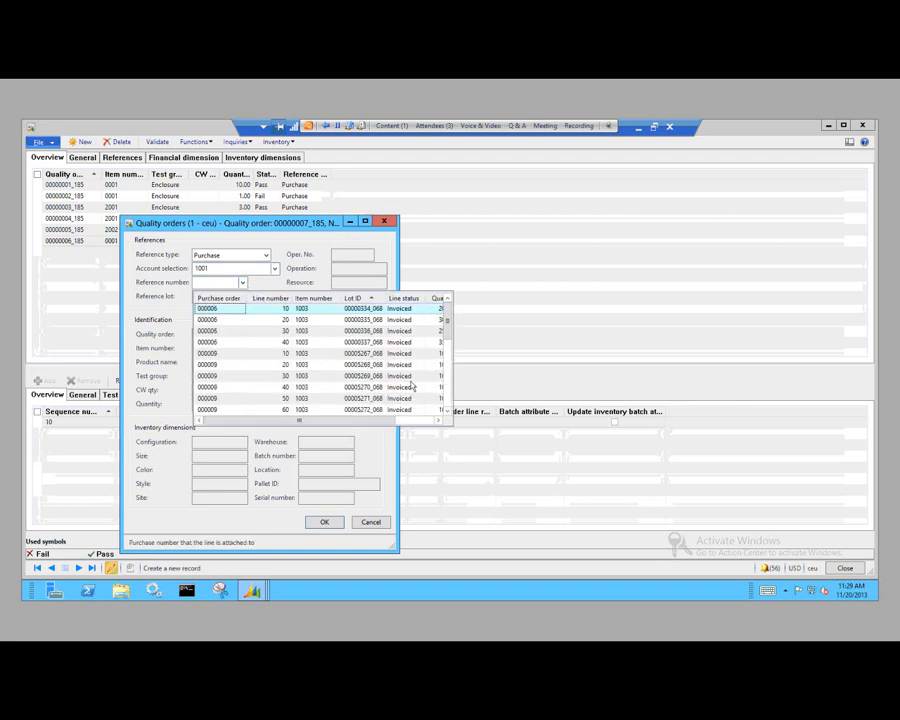
pyautogui.moveTo(447, 332); pyautogui.dragTo(450, 404)
pyautogui.moveTo(448, 400); pyautogui.dragTo(448, 408)
pyautogui.click(447, 413)
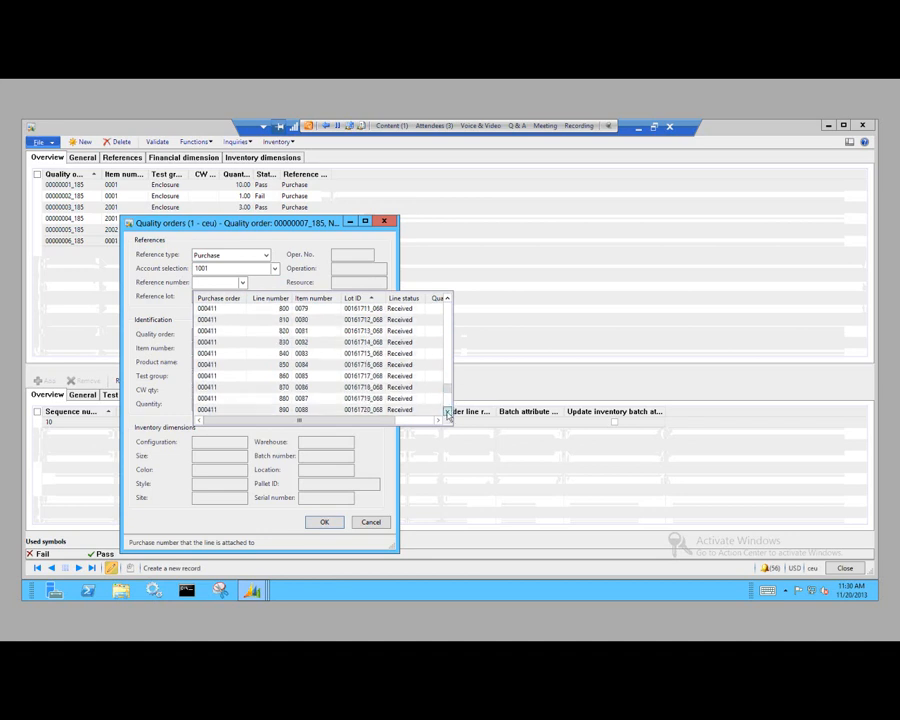
pyautogui.click(447, 413)
pyautogui.click(447, 413)
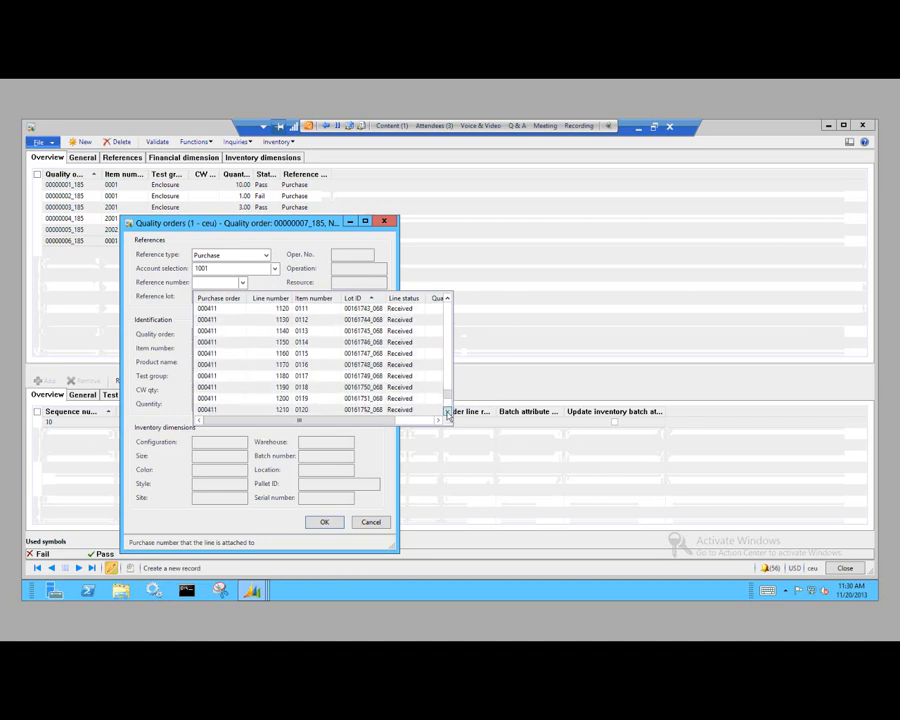
pyautogui.click(447, 412)
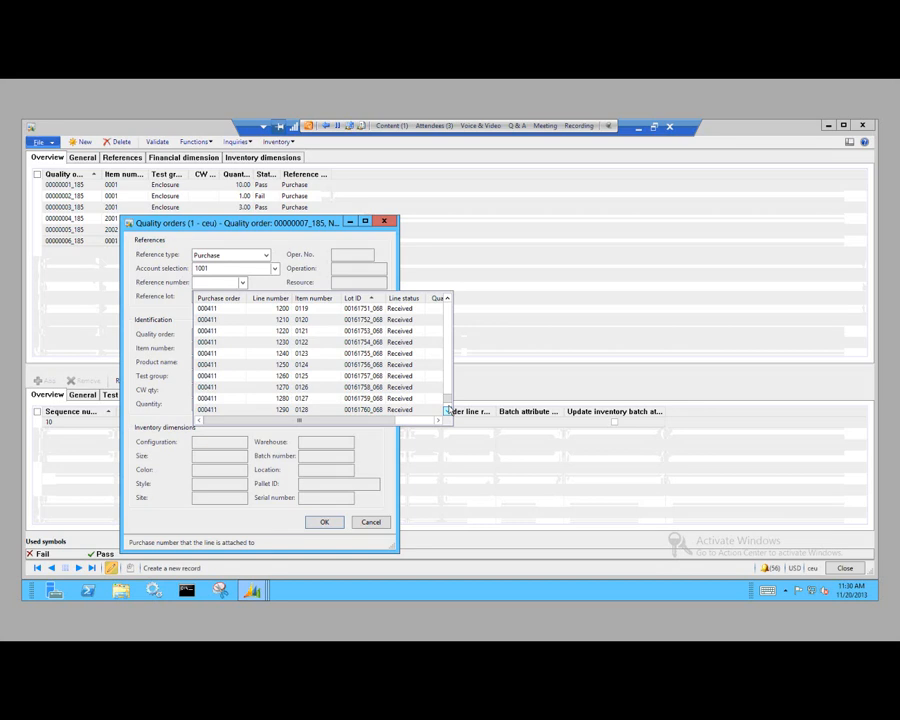
pyautogui.click(448, 406)
pyautogui.click(448, 407)
pyautogui.click(448, 407)
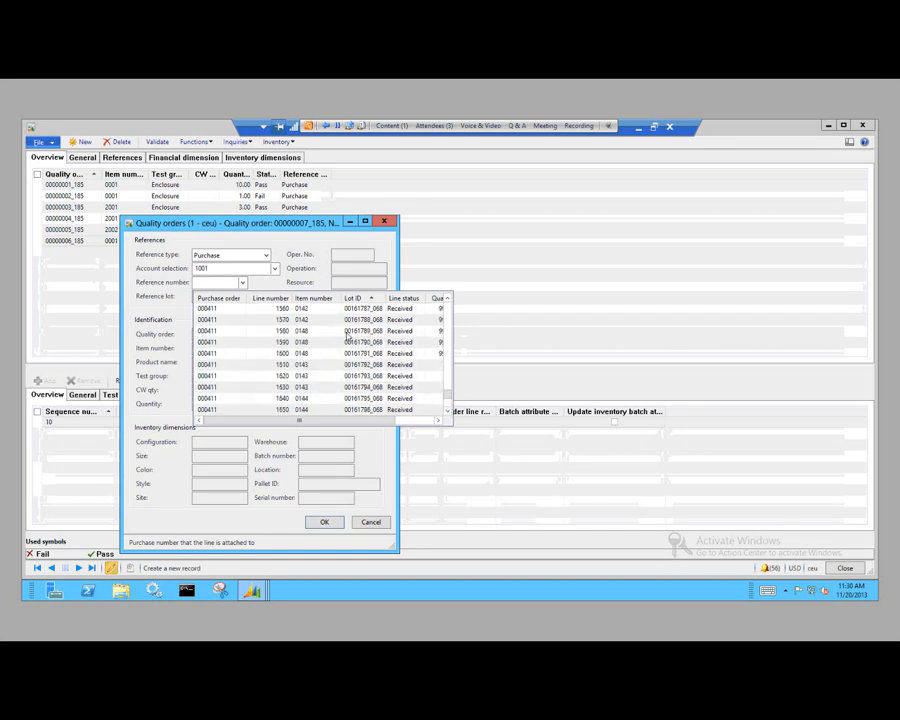
# Step: Filter the reference number lookup by purchase order number and select the open order line for item 2001
pyautogui.hotkey('ctrl', 'g')
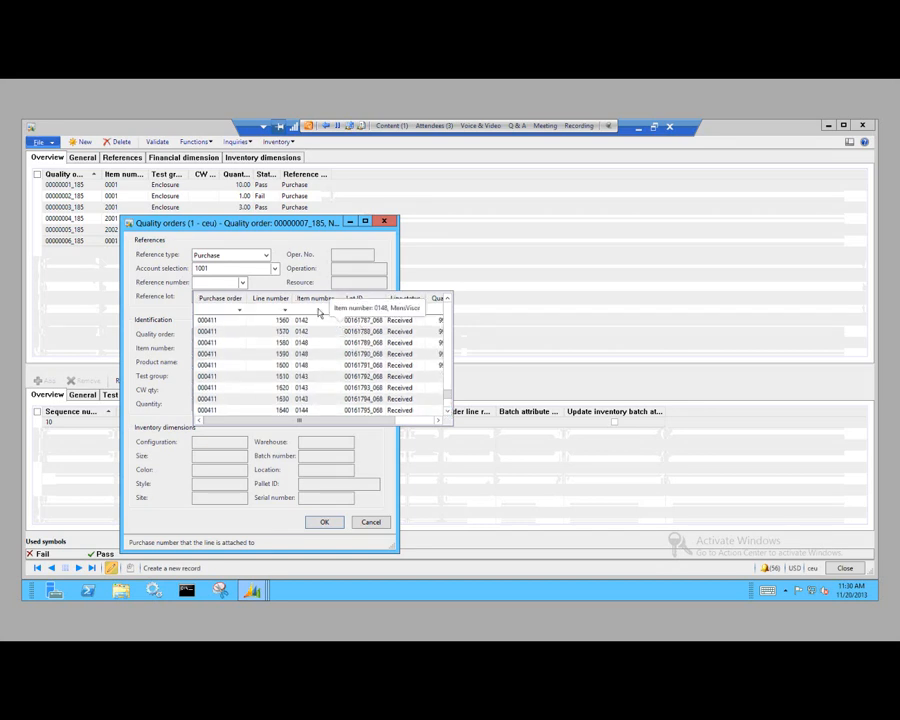
pyautogui.click(214, 311)
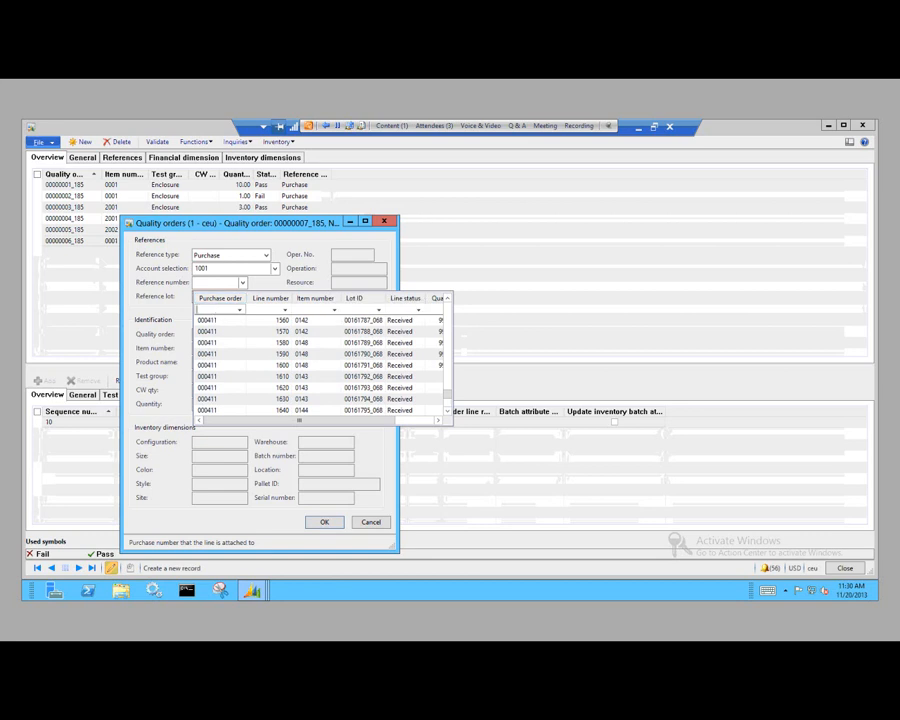
pyautogui.write('000419')
pyautogui.press('Return')
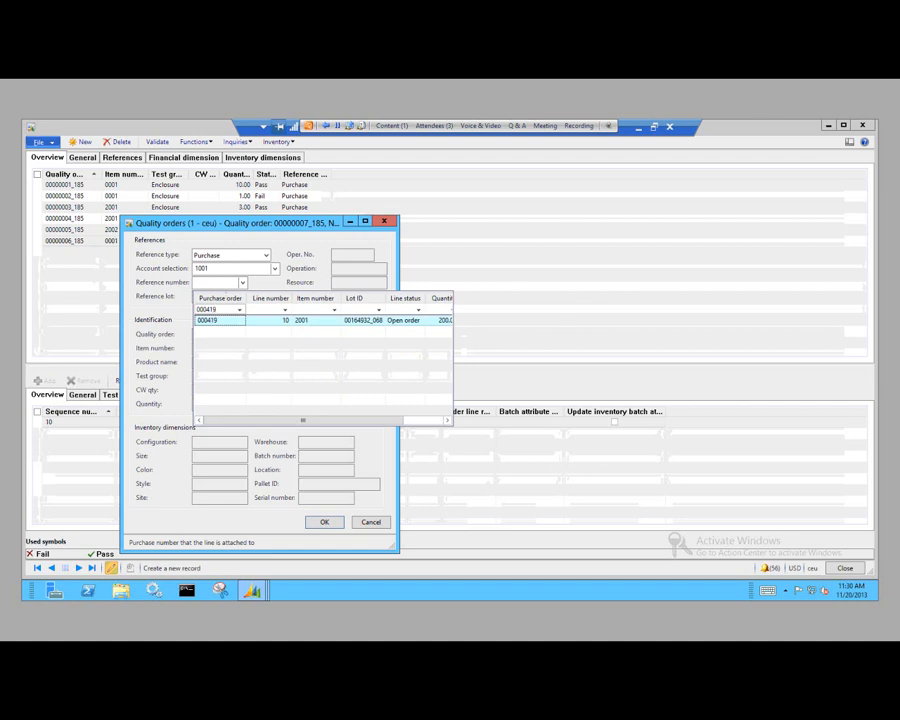
pyautogui.click(220, 321)
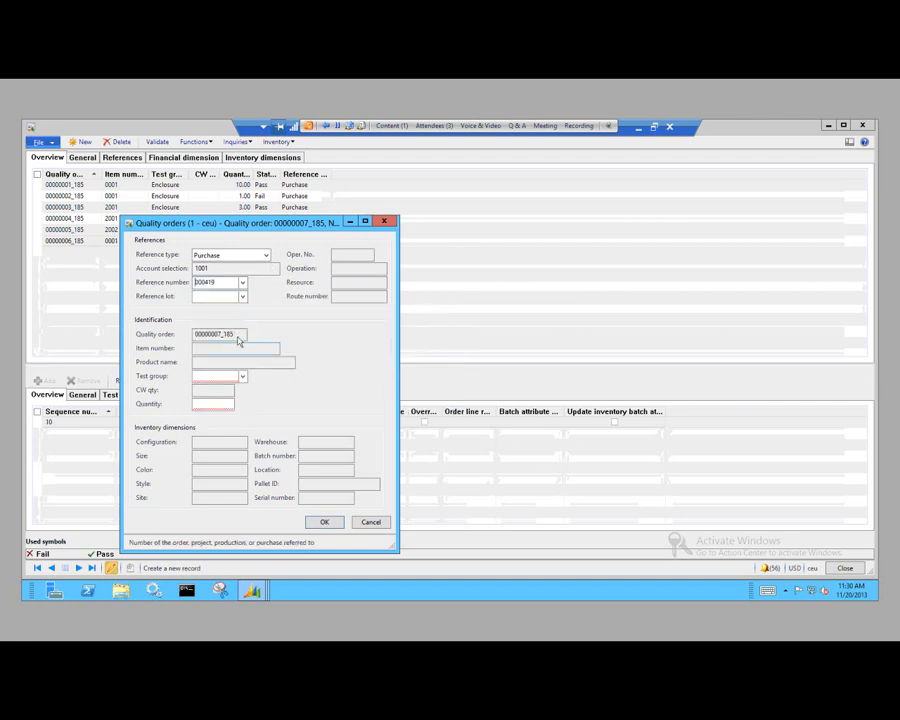
# Step: Complete the quality order with the purchase line's reference lot, test group Enclosure and quantity 2, and create it
pyautogui.click(243, 298)
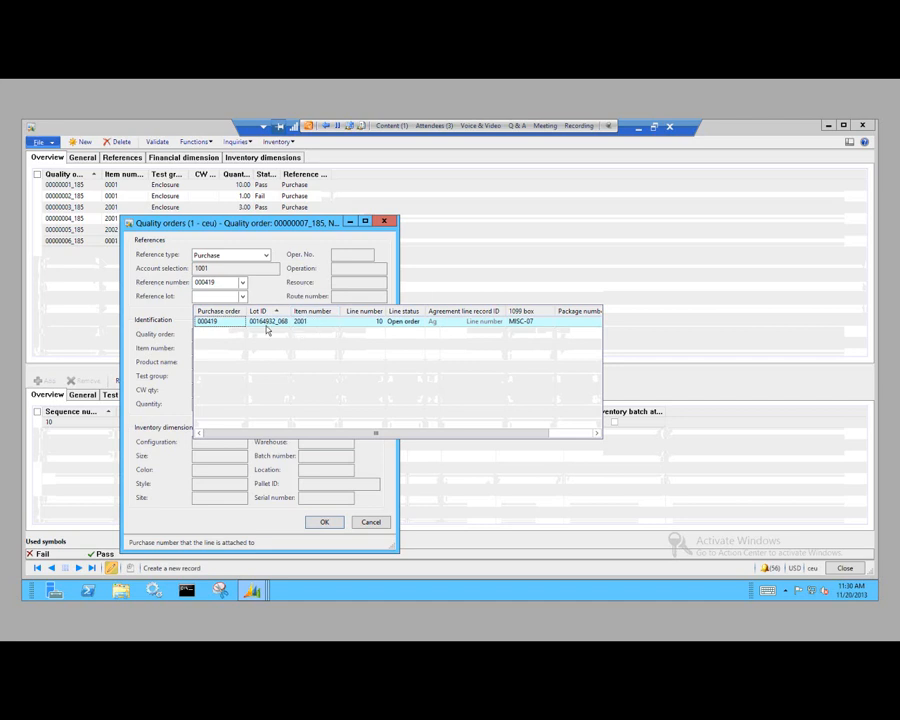
pyautogui.click(233, 323)
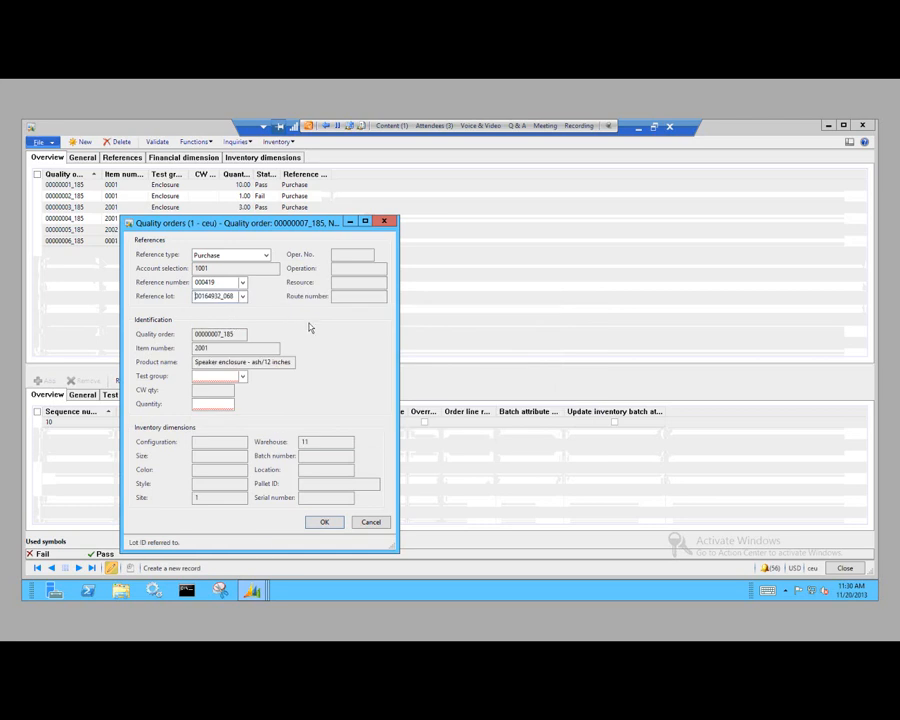
pyautogui.click(243, 377)
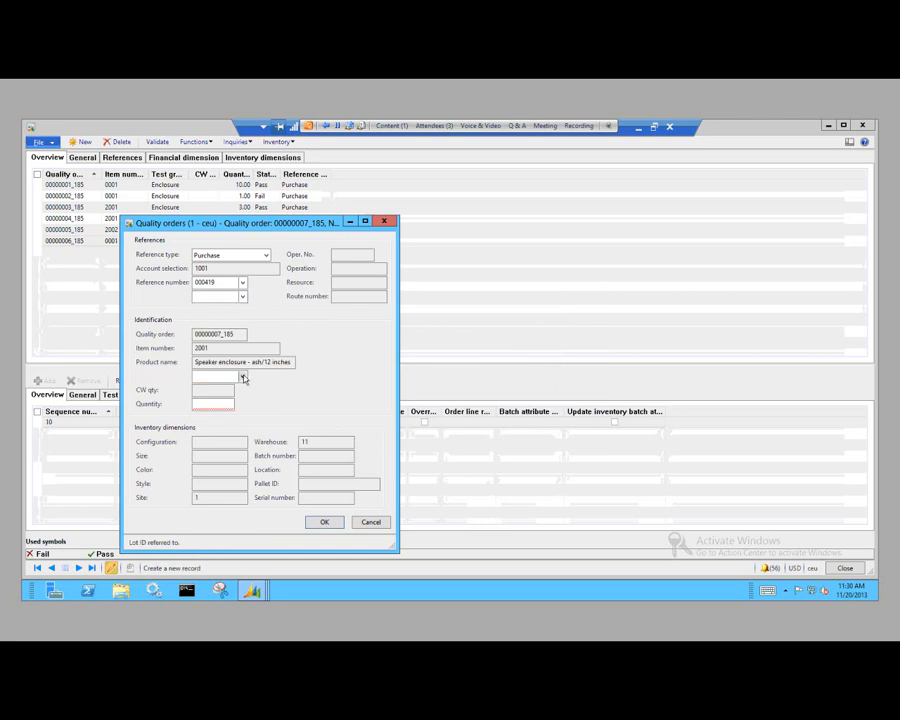
pyautogui.click(236, 401)
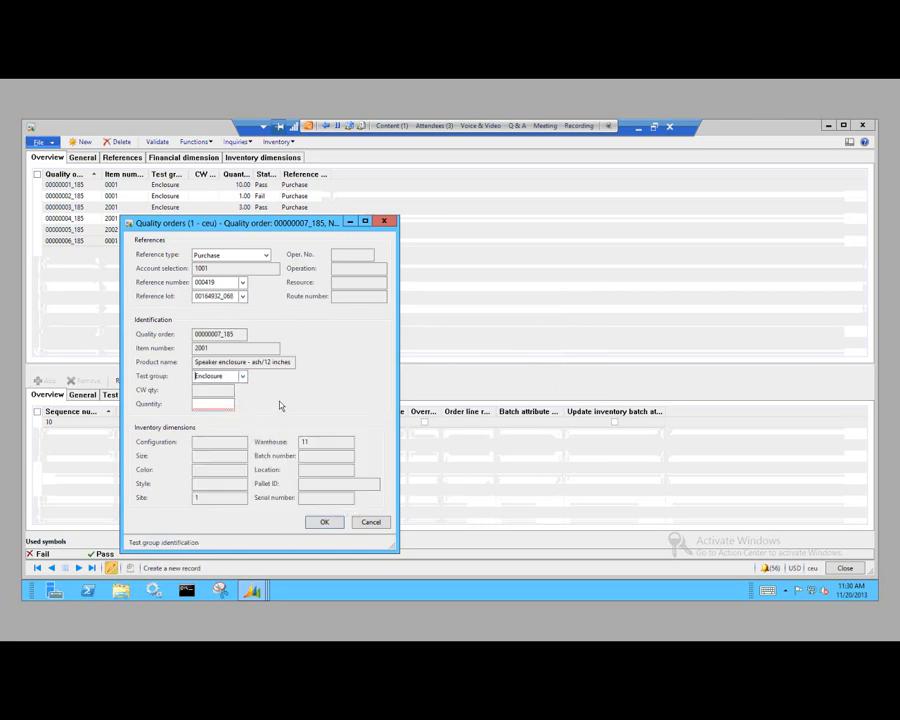
pyautogui.click(221, 404)
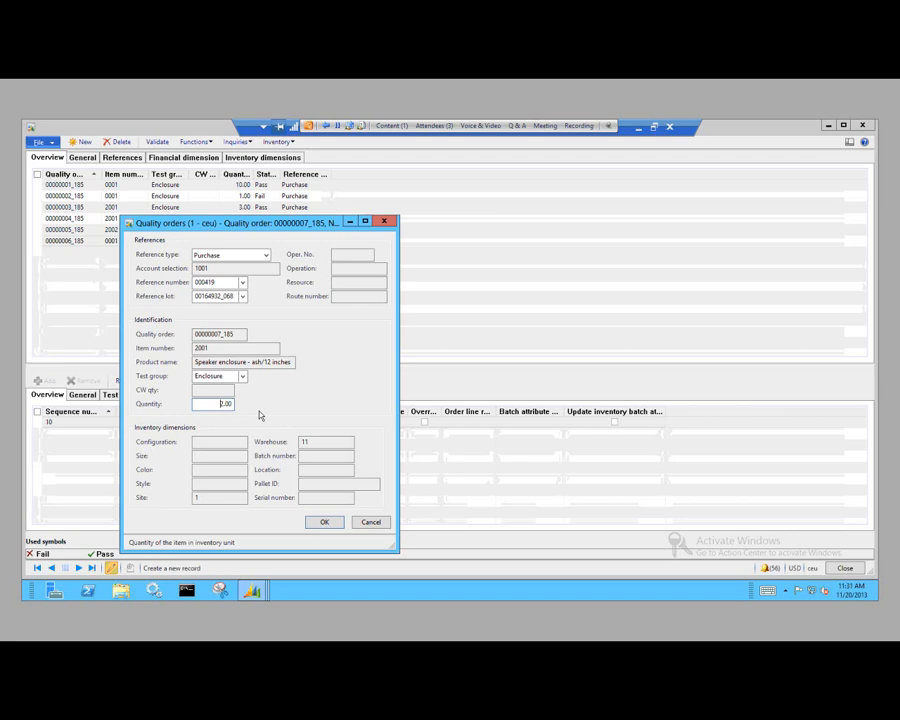
pyautogui.click(367, 528)
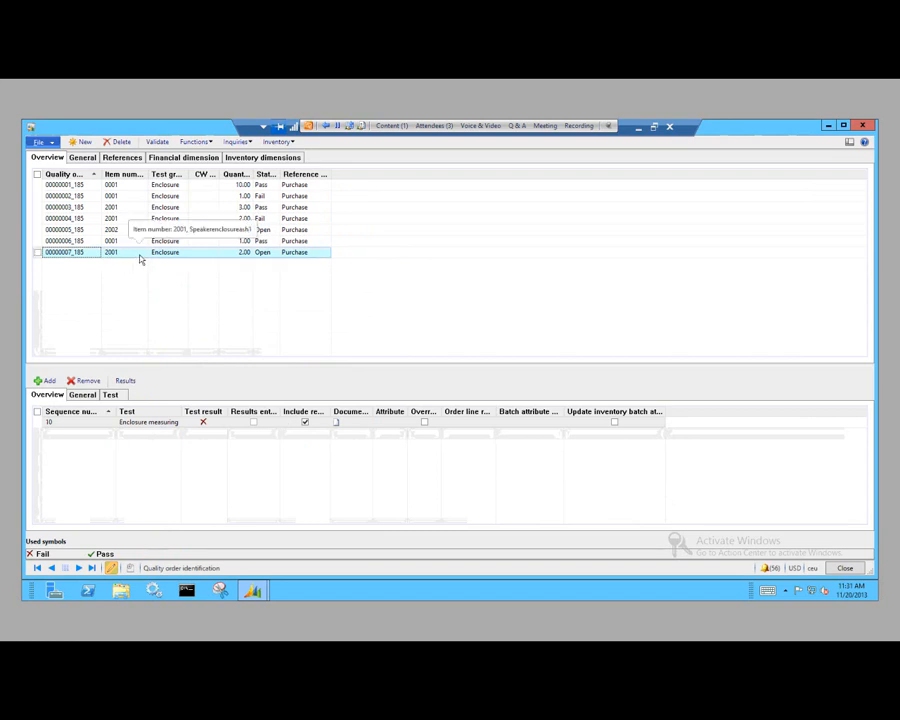
# Step: Enter a result quantity of 2 with outcome Accepted for the Enclosure measuring test, and validate the test results
pyautogui.click(126, 381)
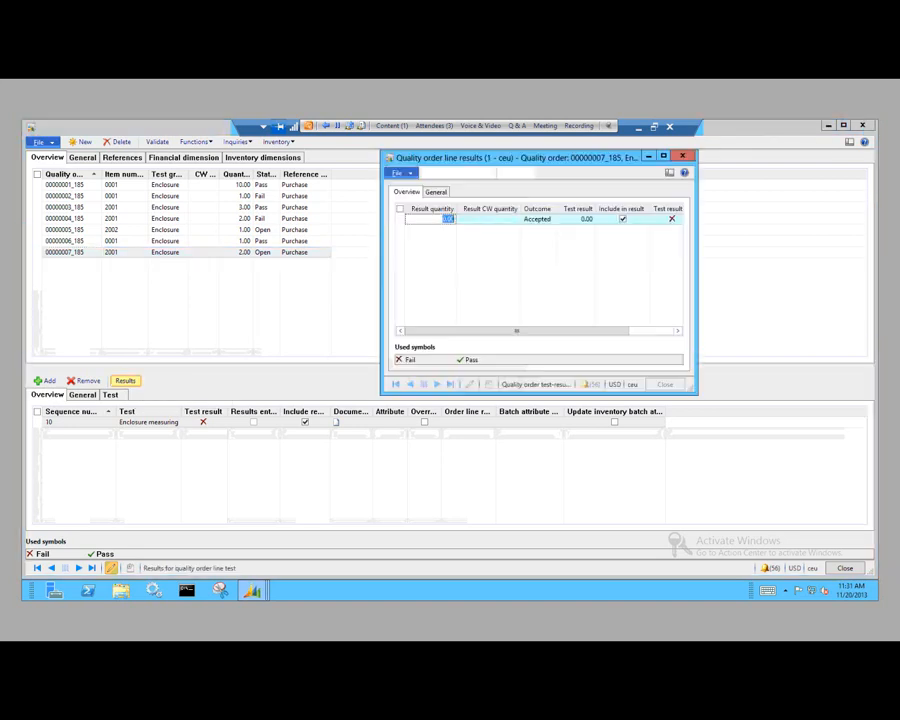
pyautogui.moveTo(556, 159); pyautogui.dragTo(517, 162)
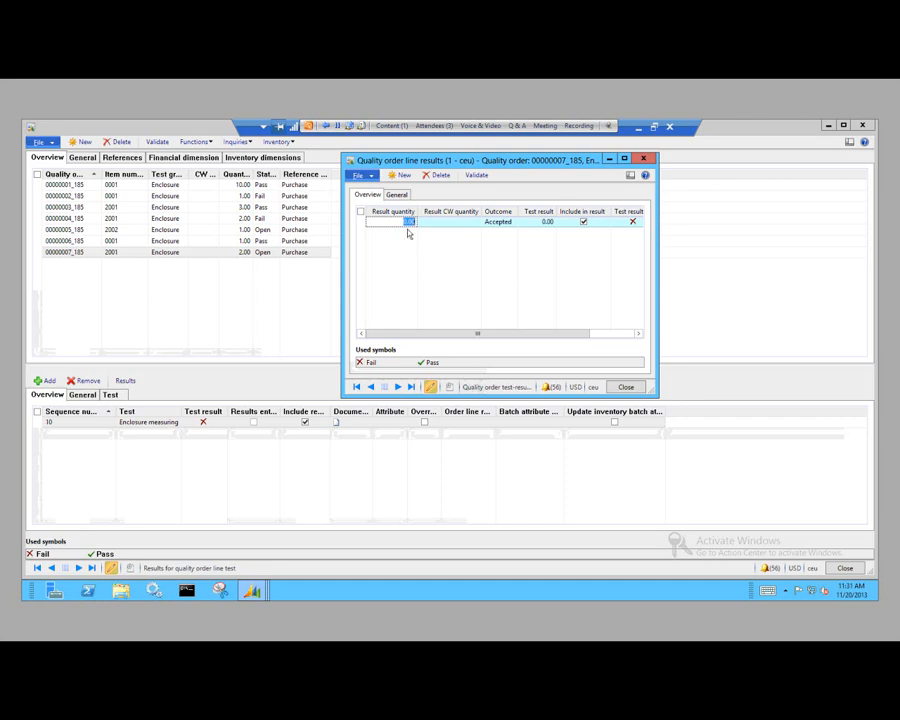
pyautogui.write('2')
pyautogui.click(510, 222)
pyautogui.click(512, 222)
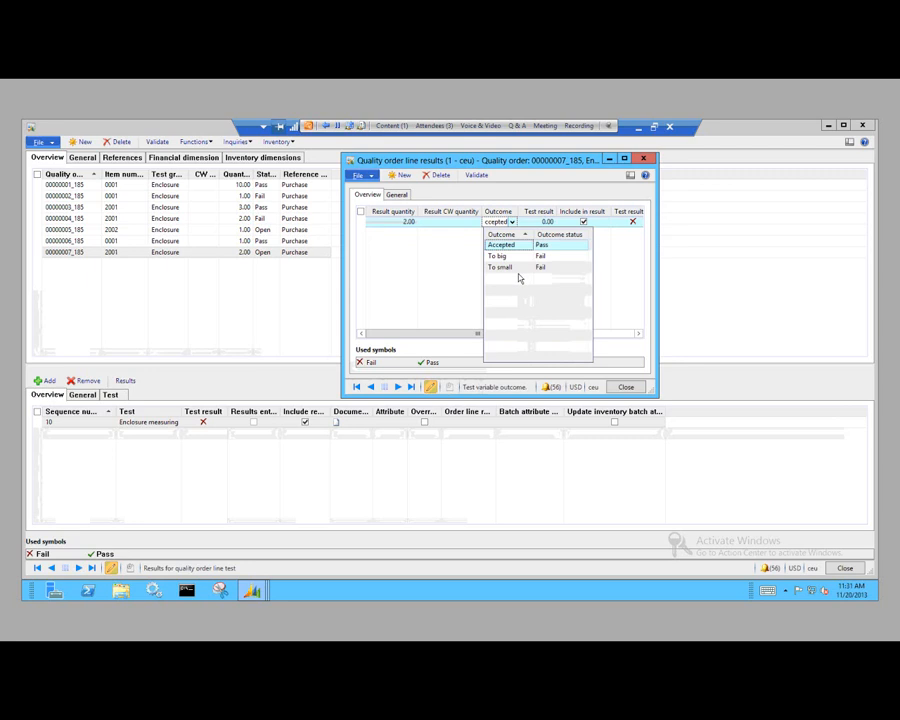
pyautogui.click(517, 246)
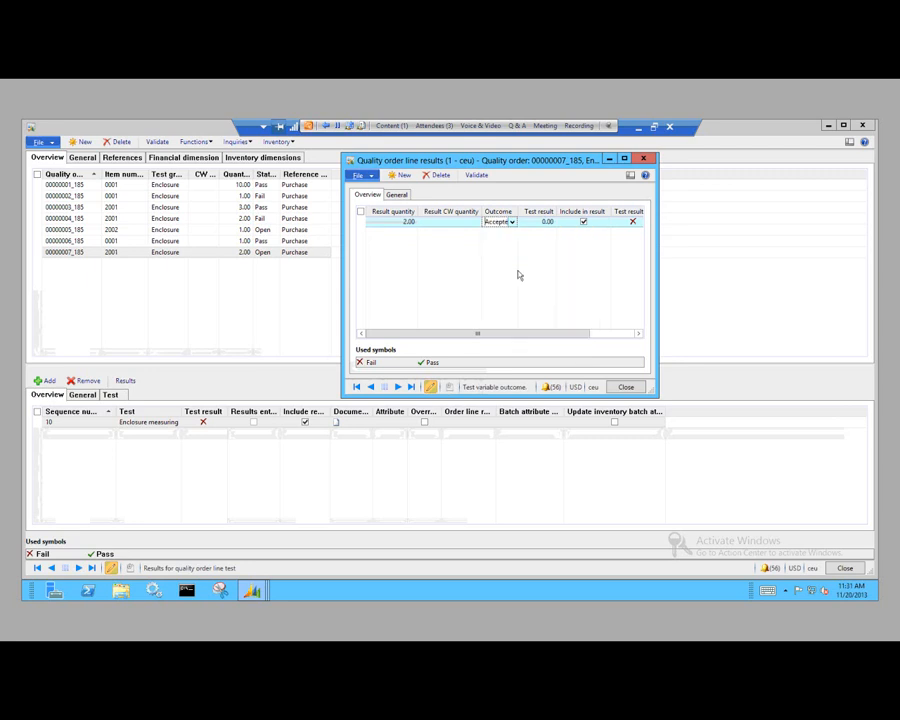
pyautogui.click(476, 176)
pyautogui.click(619, 386)
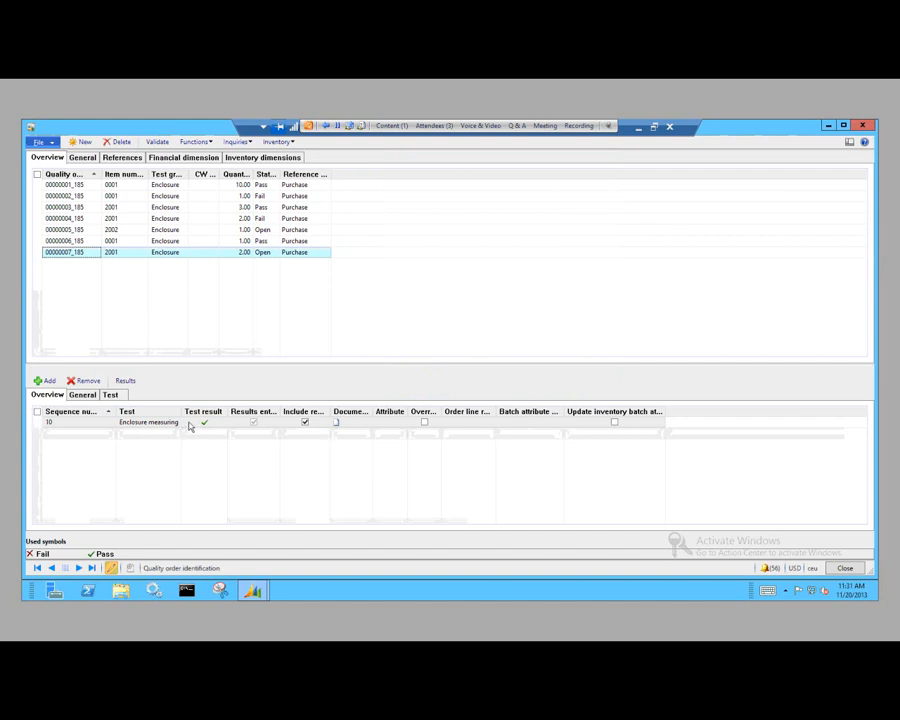
# Step: Validate the new quality order for item 2001 with the proposed worker, and widen the Status column
pyautogui.click(75, 424)
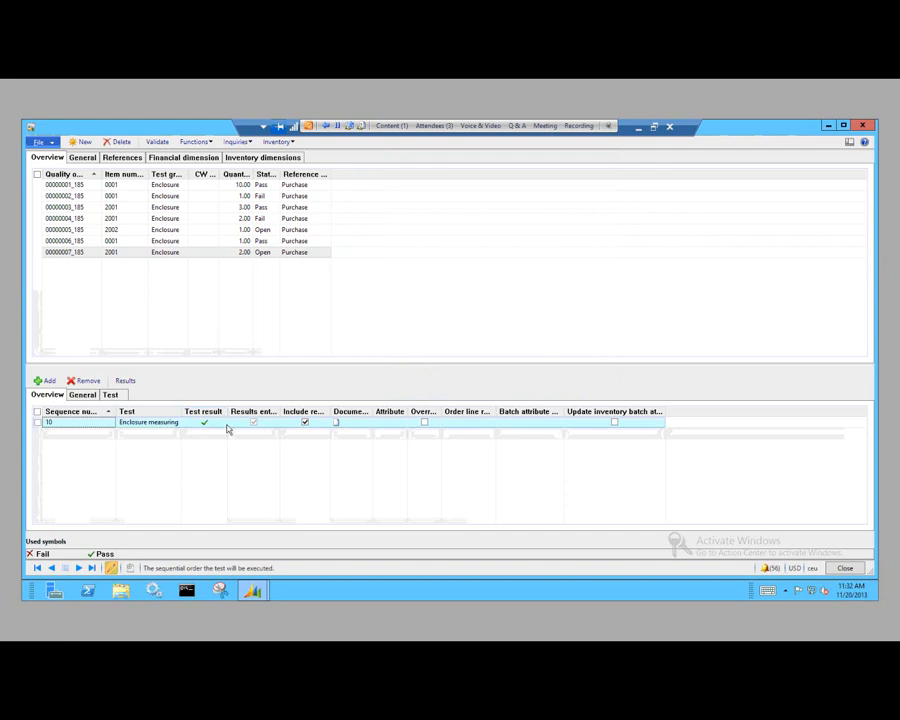
pyautogui.click(130, 253)
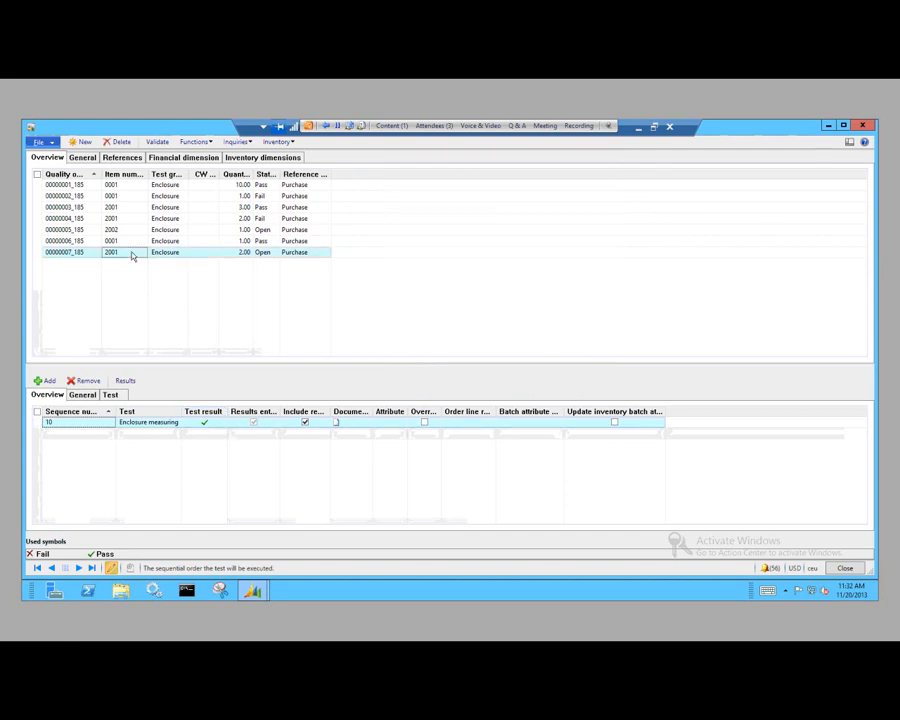
pyautogui.click(155, 143)
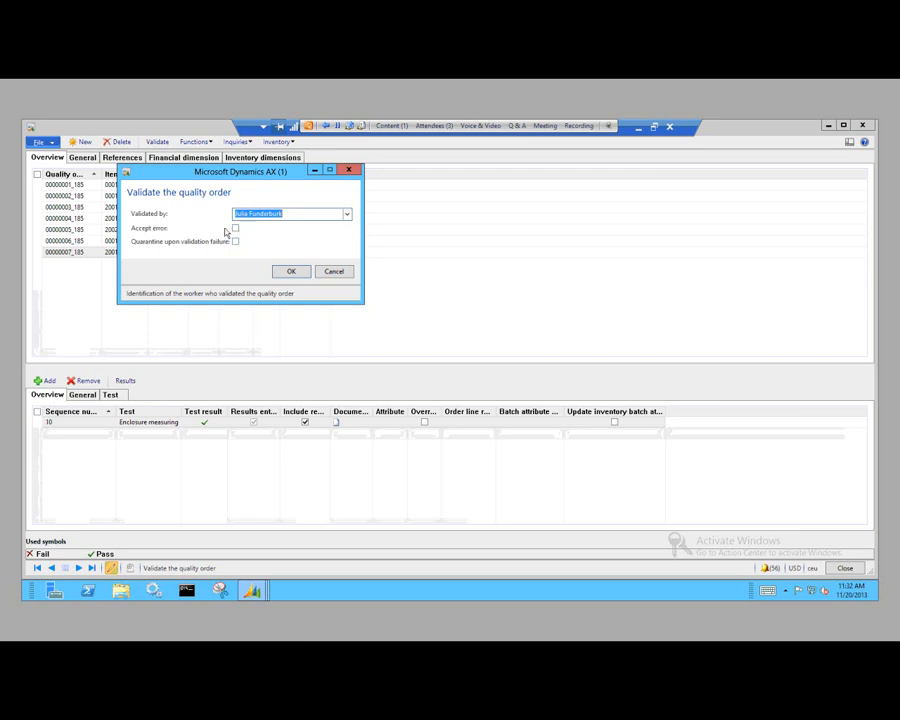
pyautogui.click(292, 274)
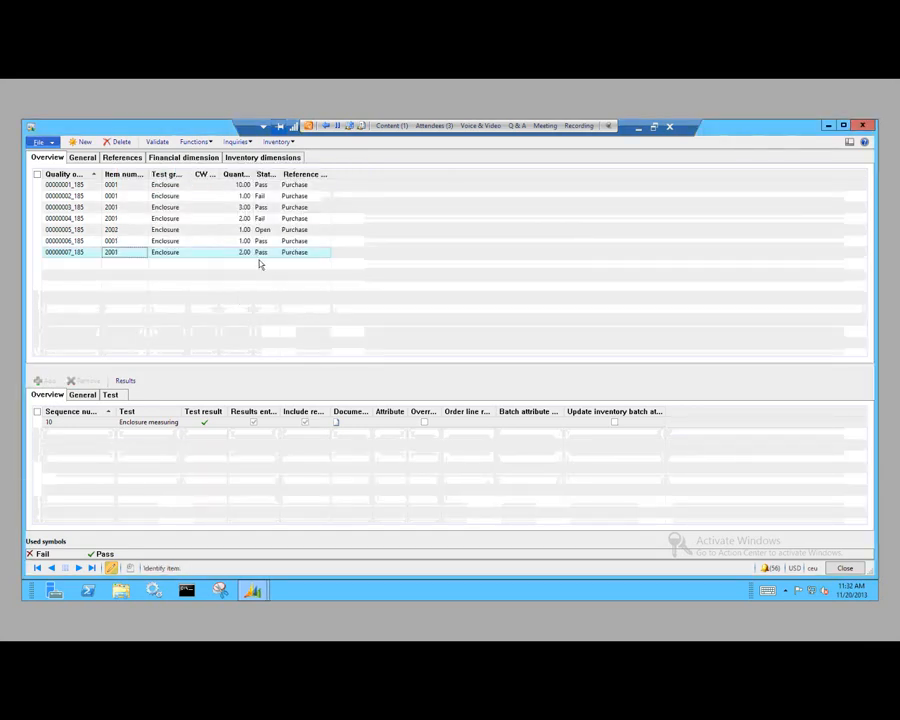
pyautogui.moveTo(284, 174); pyautogui.dragTo(297, 296)
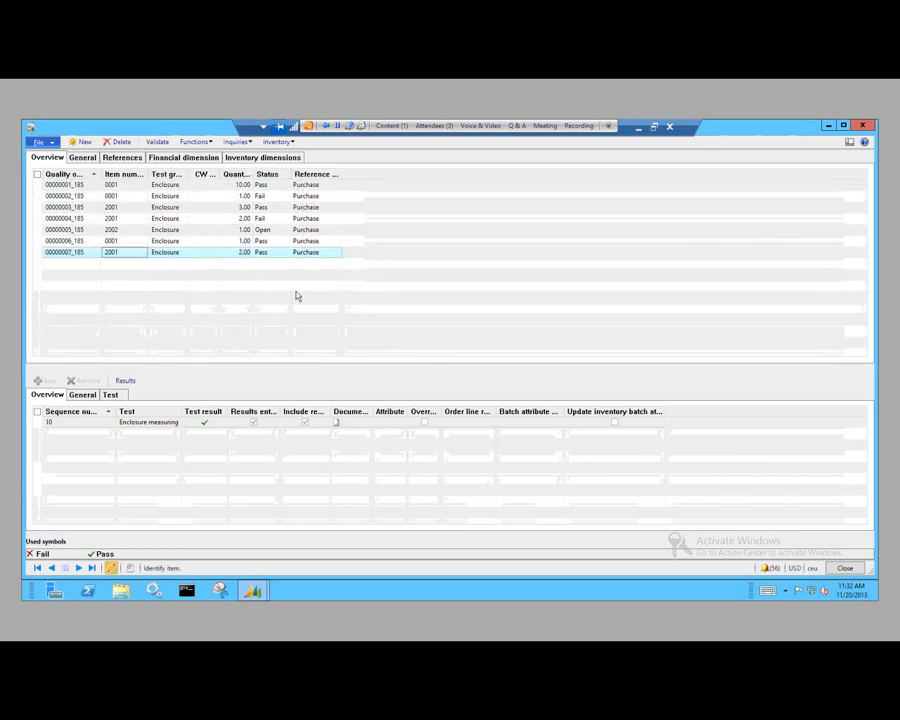
# Step: Close the Quality orders form and open the list of all purchase orders in Procurement and sourcing
pyautogui.click(840, 568)
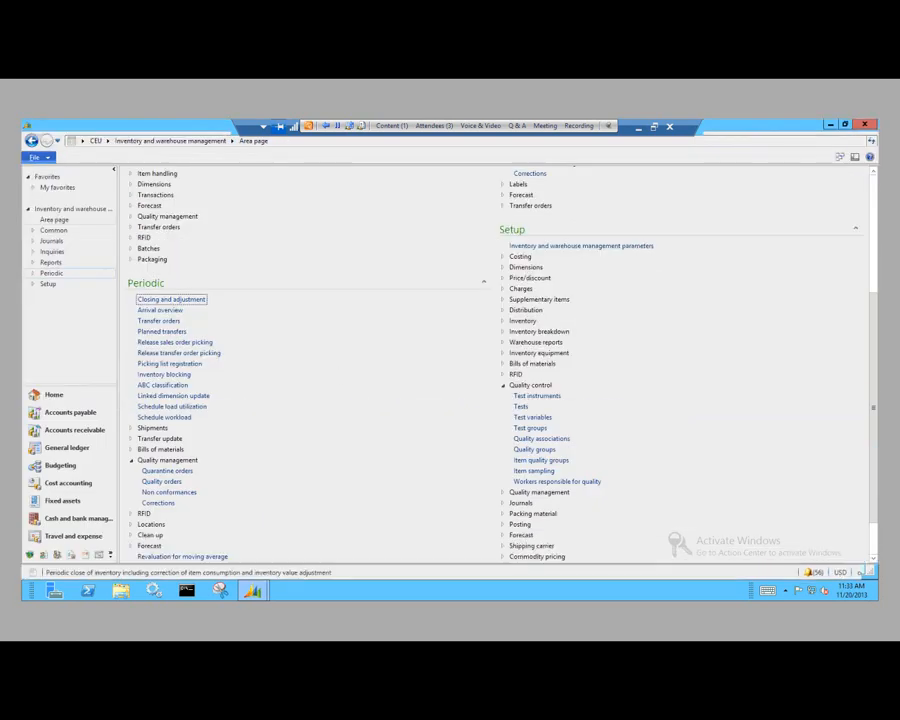
pyautogui.click(106, 141)
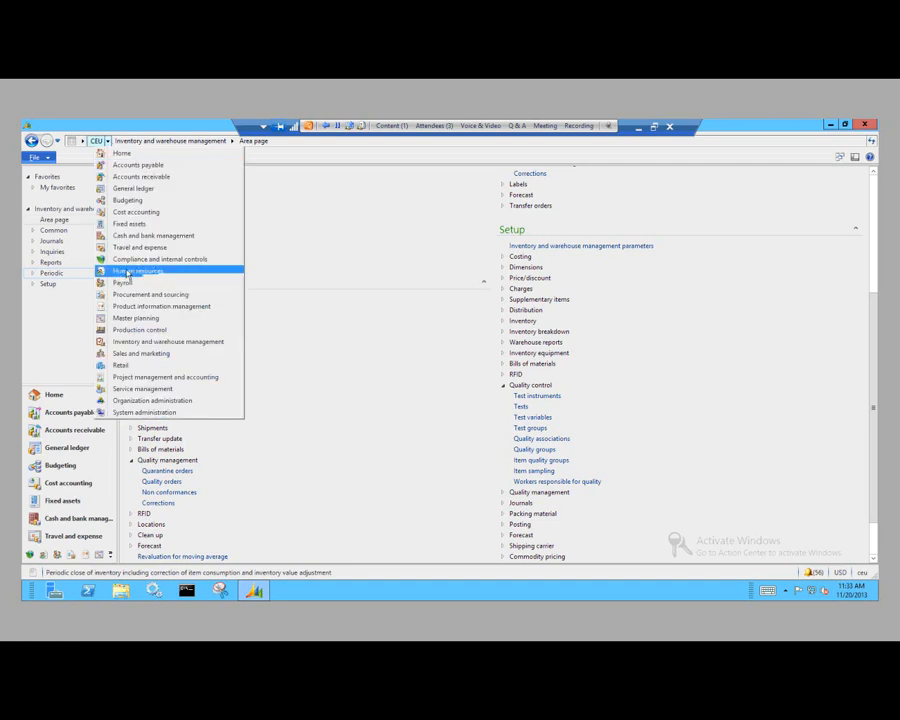
pyautogui.click(136, 296)
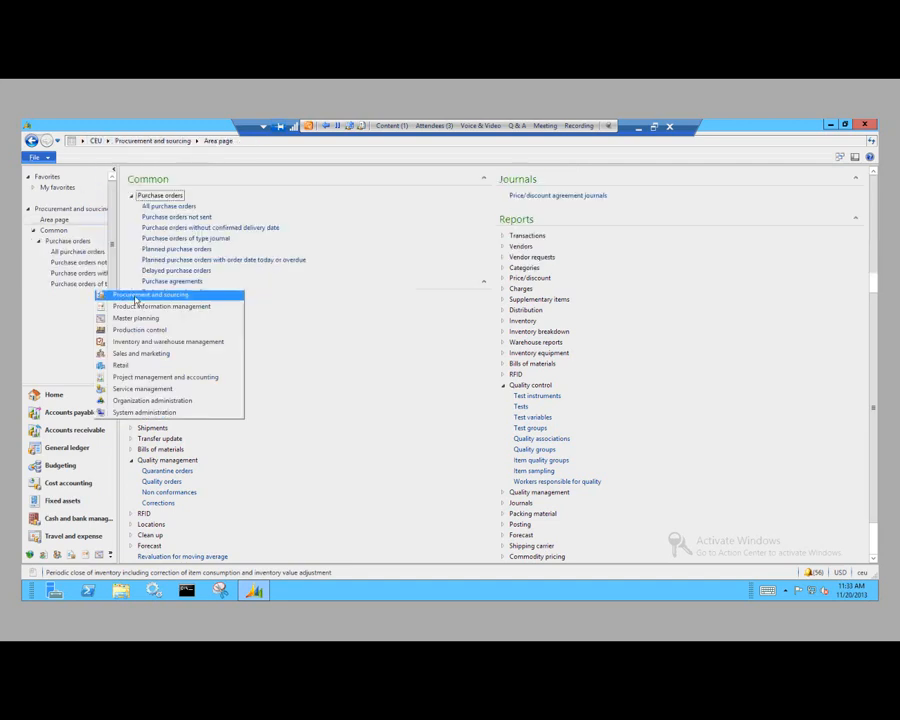
pyautogui.click(175, 207)
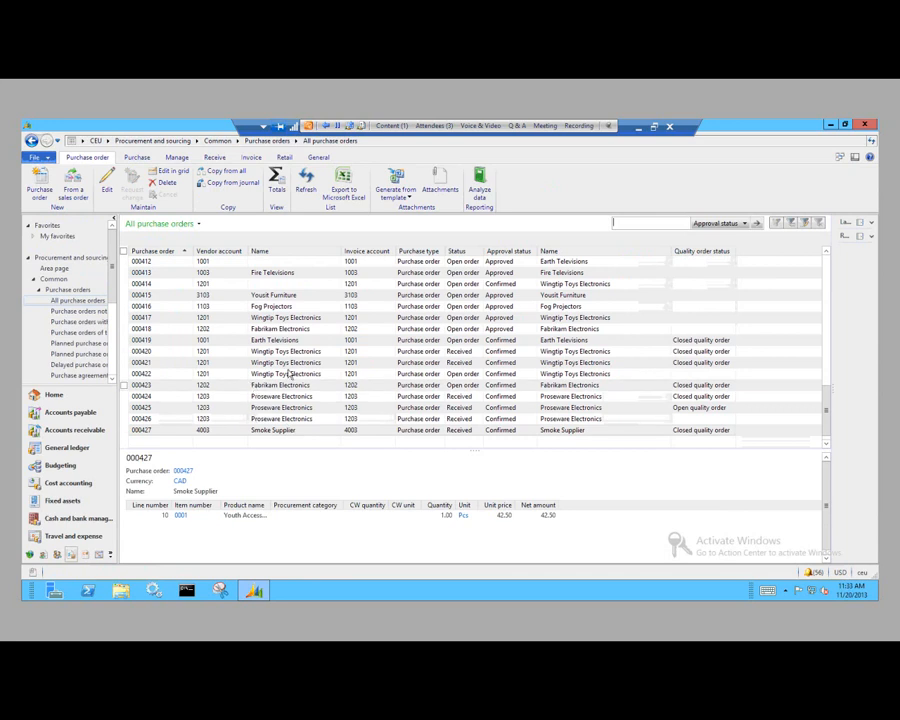
# Step: Post a product receipt named test1 for the confirmed open Wingtip Toys Electronics purchase order for 300 pcs of item 0001
pyautogui.click(382, 375)
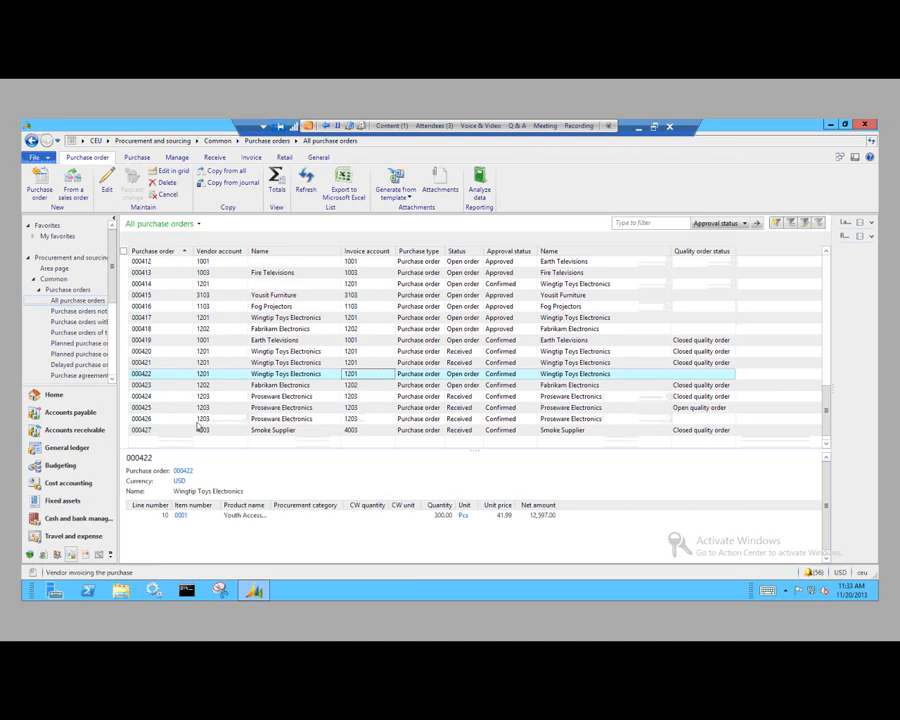
pyautogui.click(125, 374)
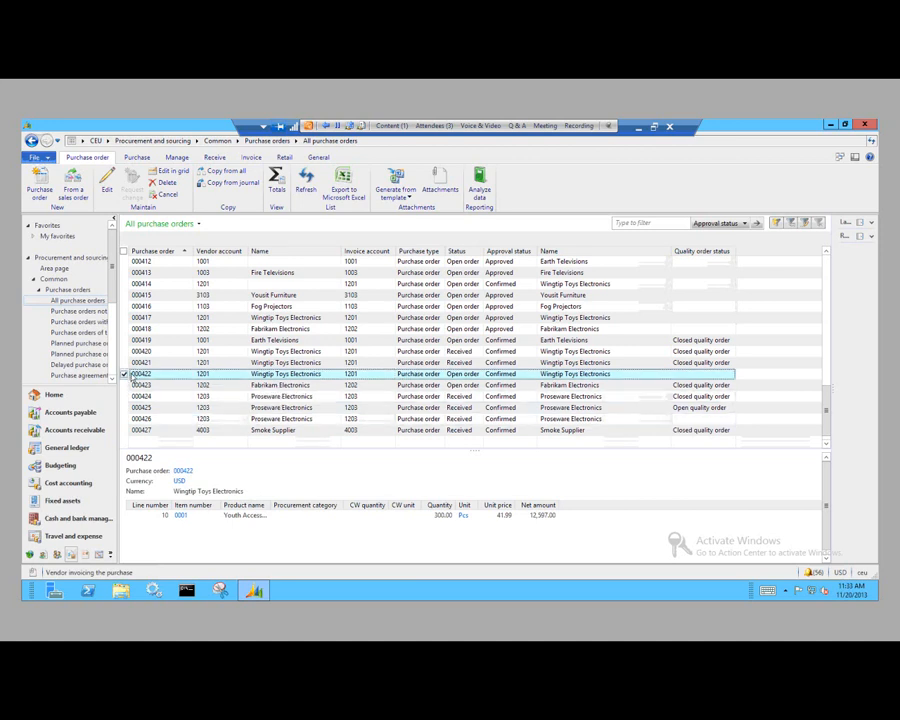
pyautogui.click(214, 157)
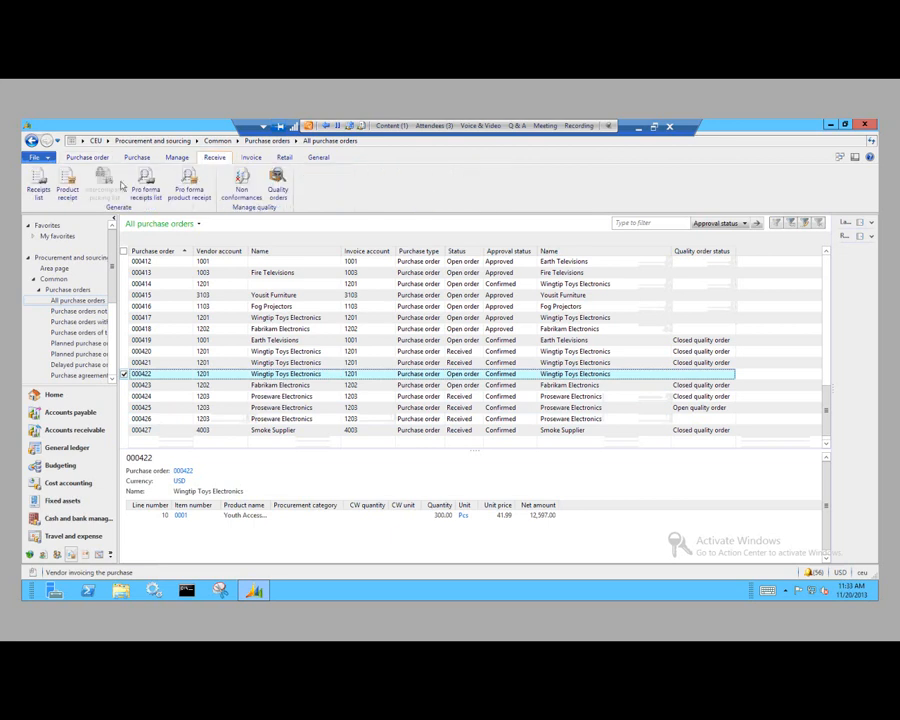
pyautogui.click(67, 185)
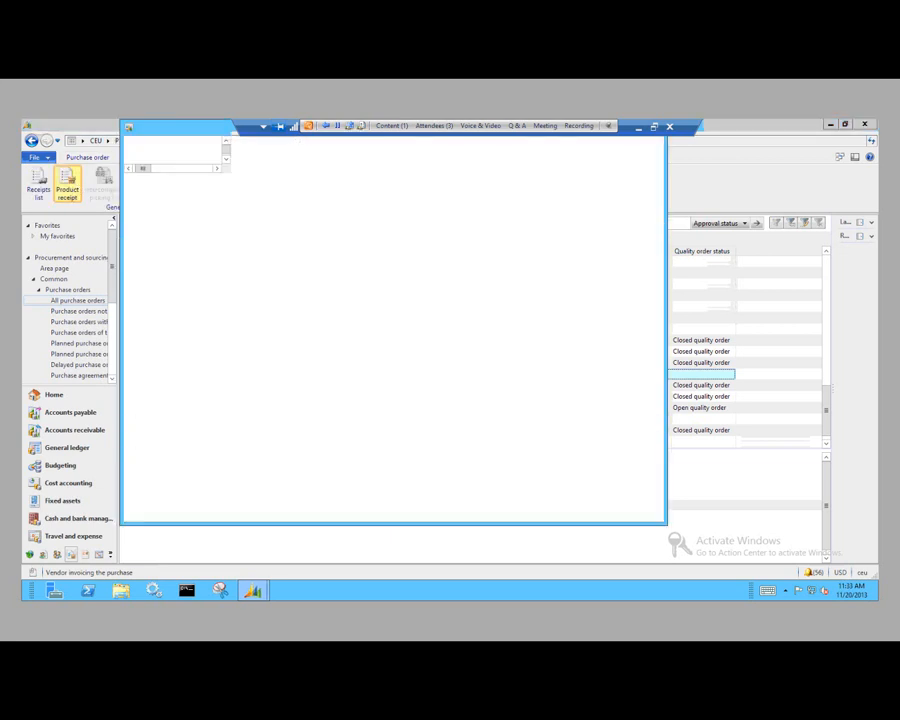
pyautogui.write('test1')
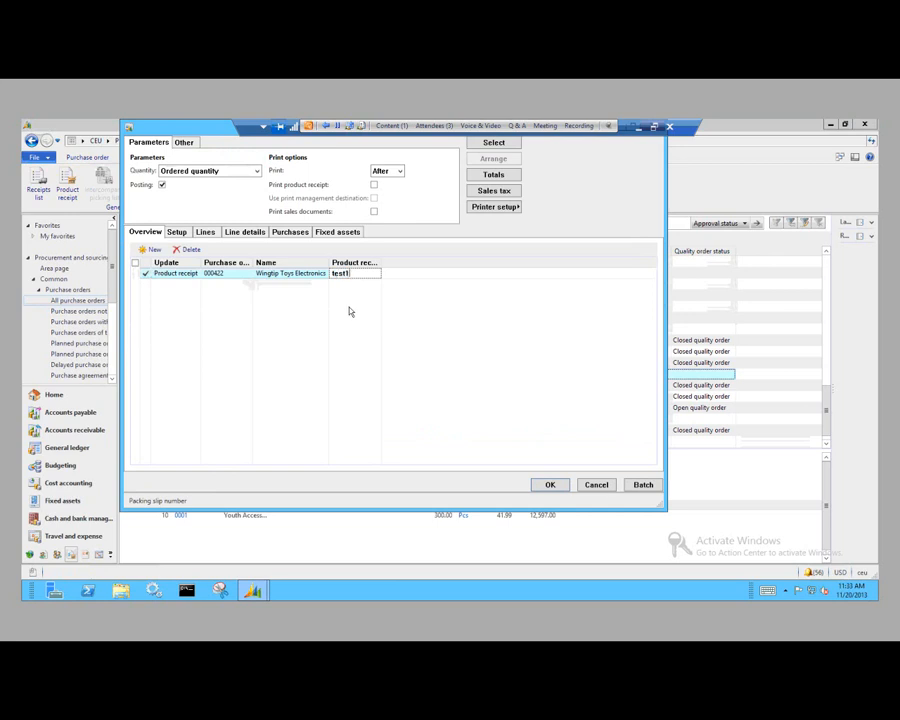
pyautogui.click(560, 485)
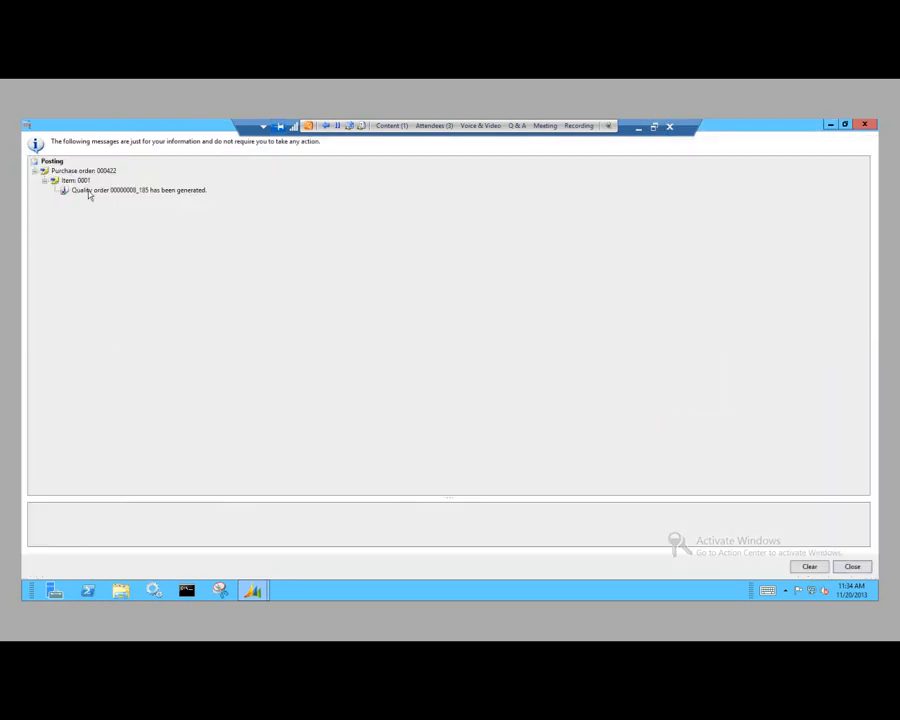
# Step: Open the generated quality order for item 0001 from the posting message and review its Enclosure measuring test settings
pyautogui.click(89, 191)
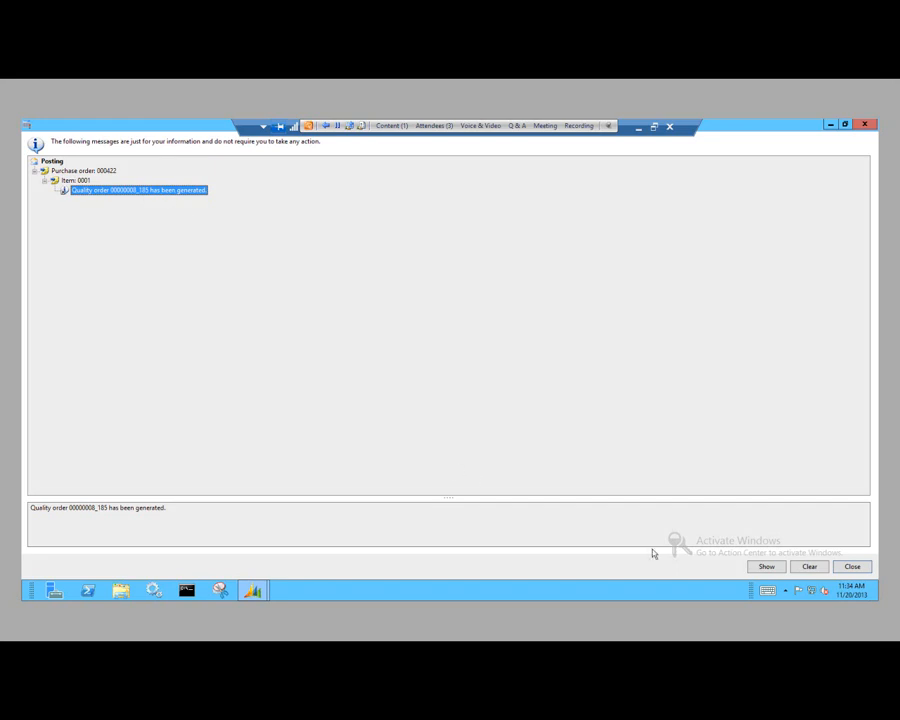
pyautogui.click(767, 567)
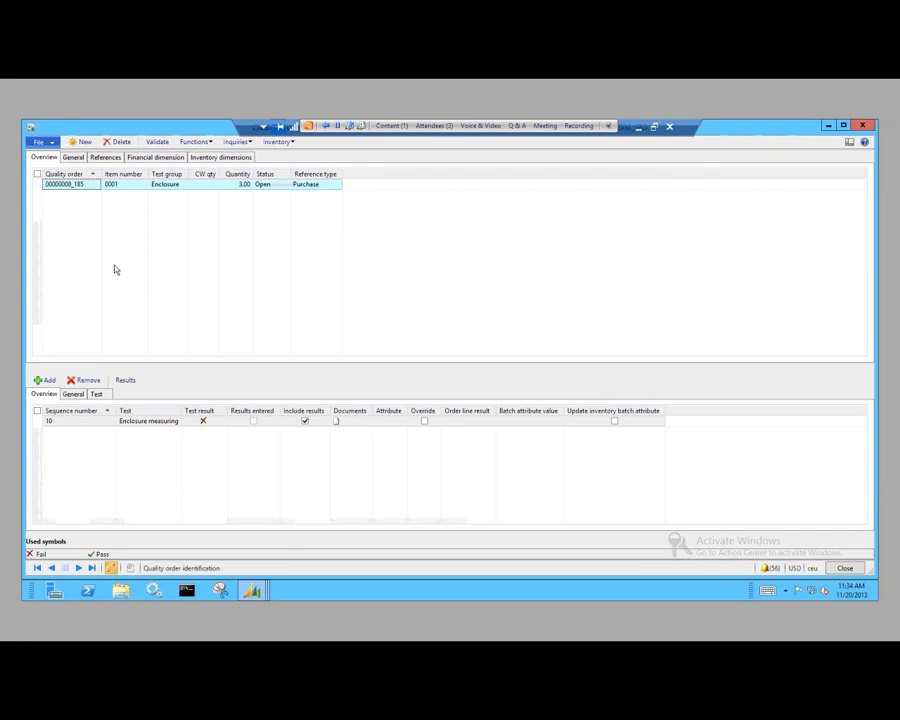
pyautogui.click(102, 396)
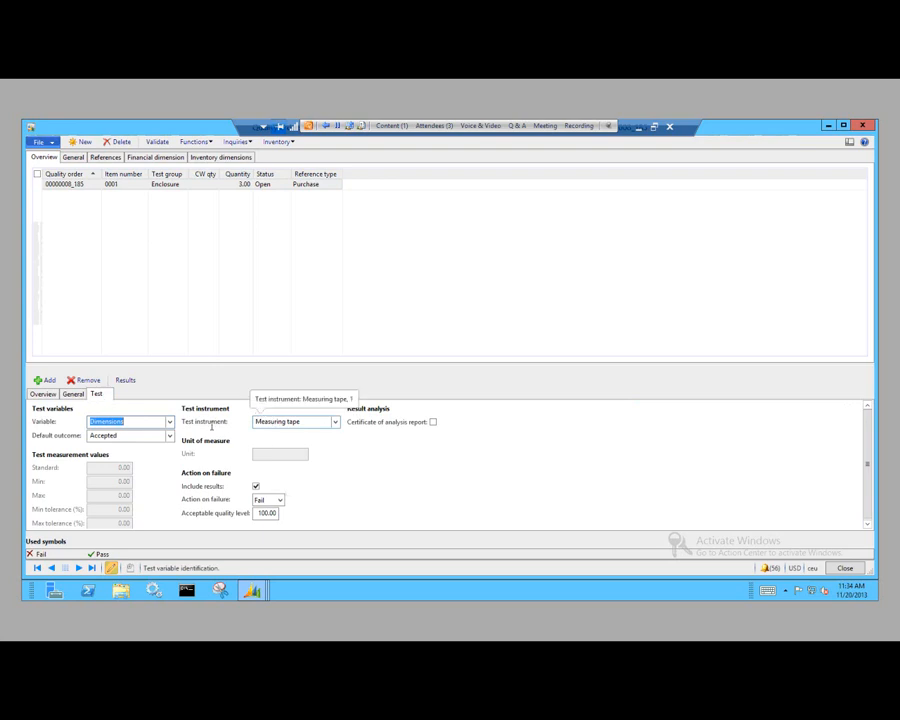
pyautogui.click(44, 394)
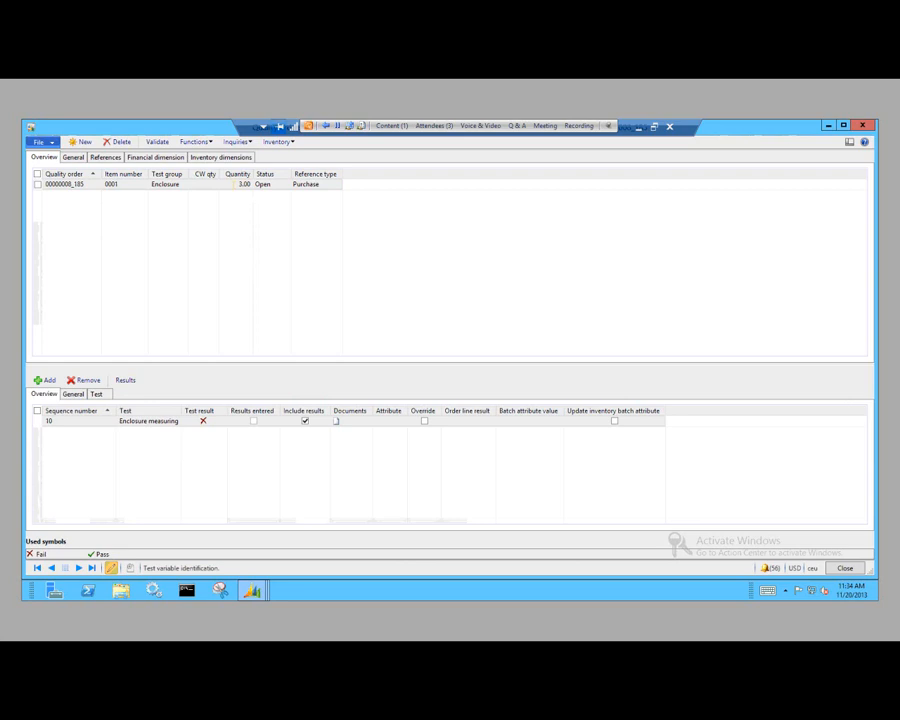
# Step: Enter Enclosure measuring results of quantity 1 with outcome To big and quantity 2 with outcome Accepted, and validate the results
pyautogui.click(125, 381)
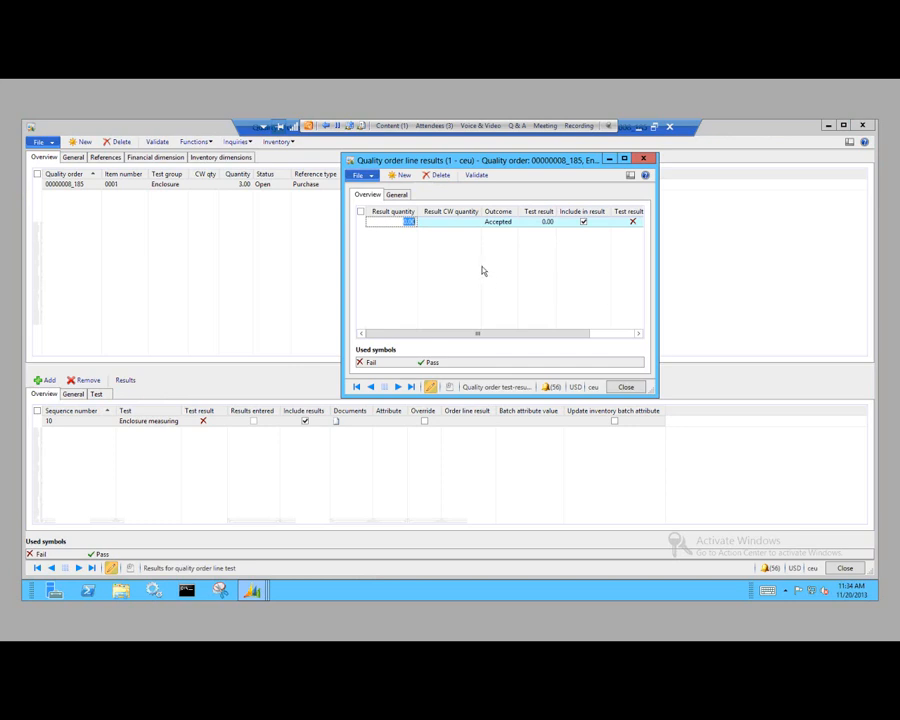
pyautogui.write('1')
pyautogui.click(501, 222)
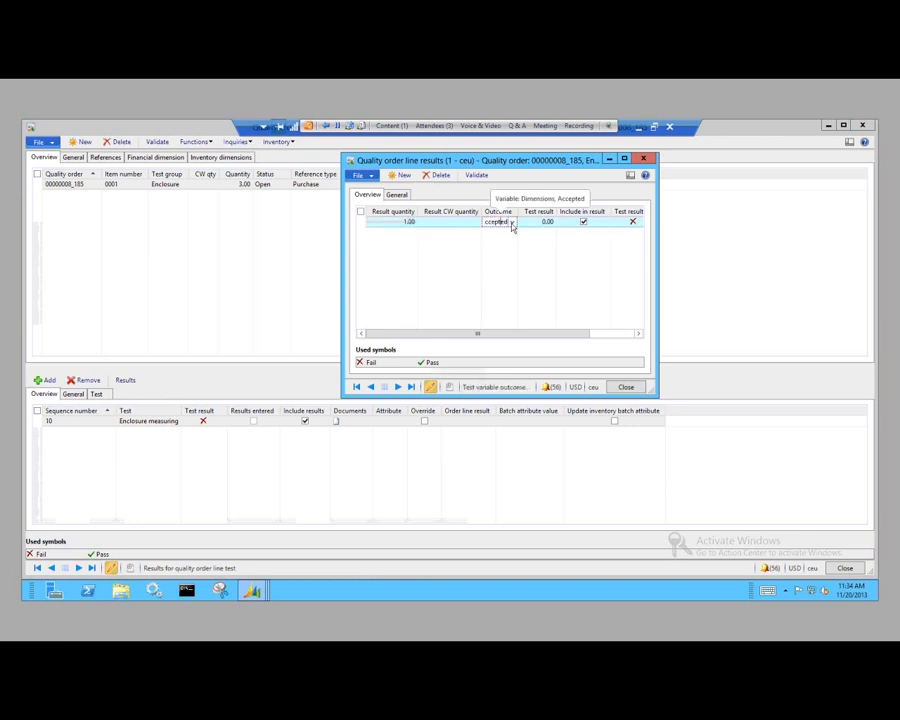
pyautogui.click(511, 222)
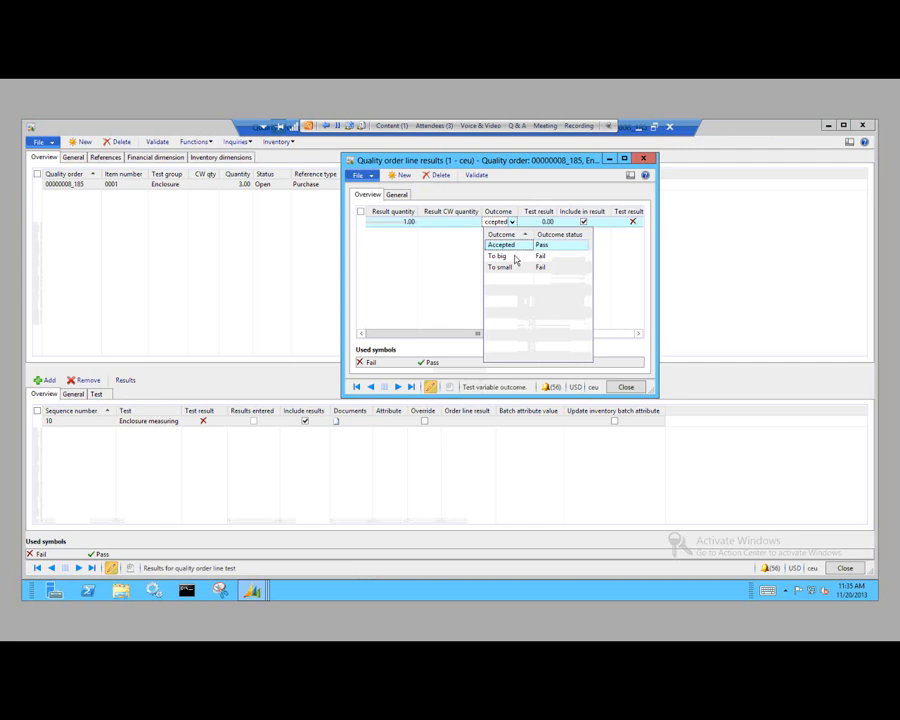
pyautogui.click(510, 257)
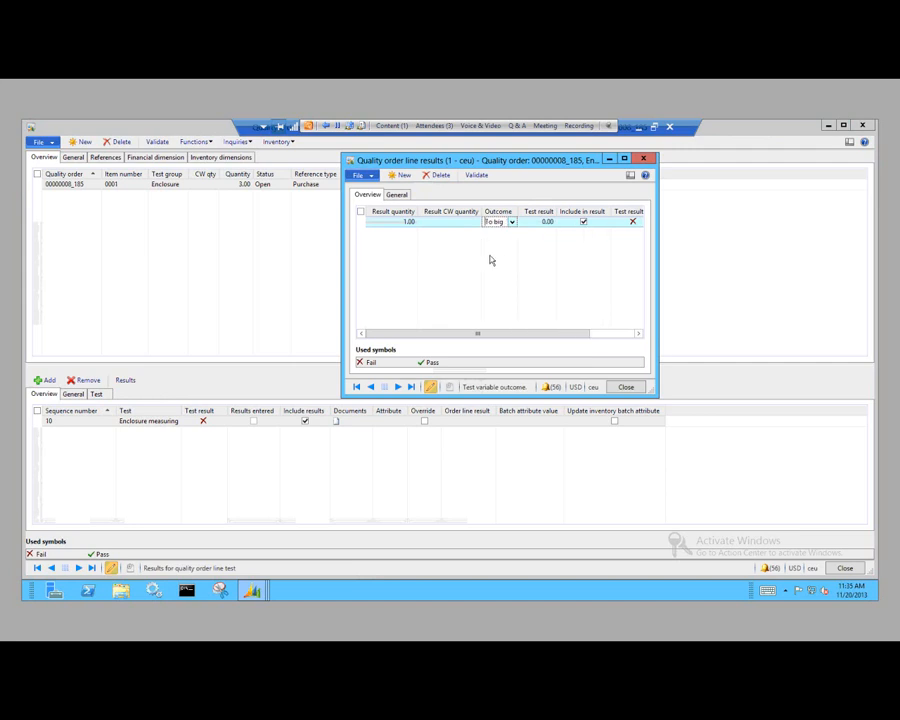
pyautogui.click(403, 176)
pyautogui.write('2')
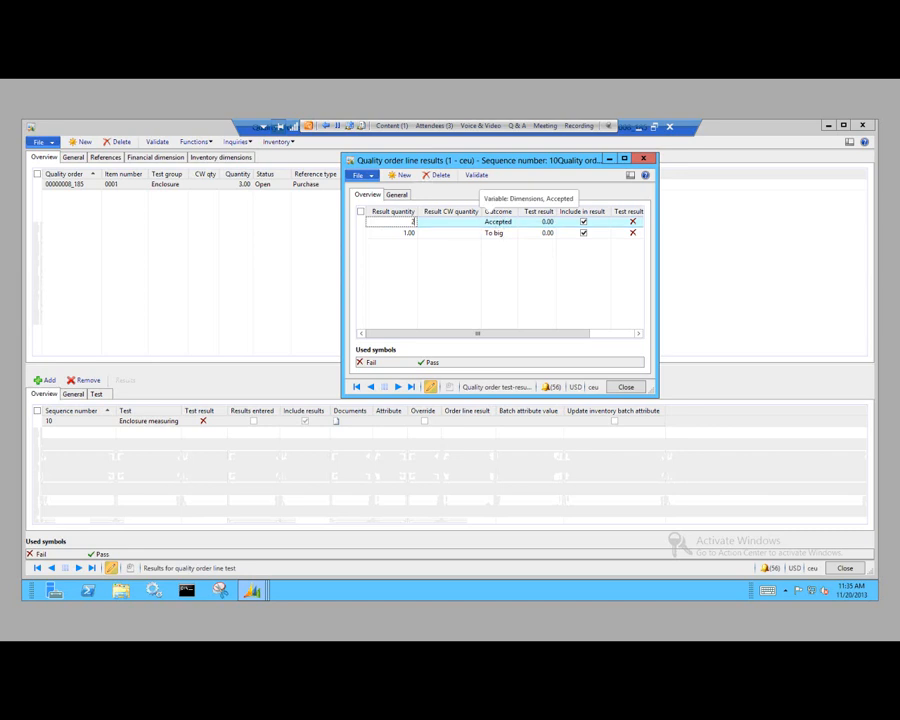
pyautogui.click(476, 175)
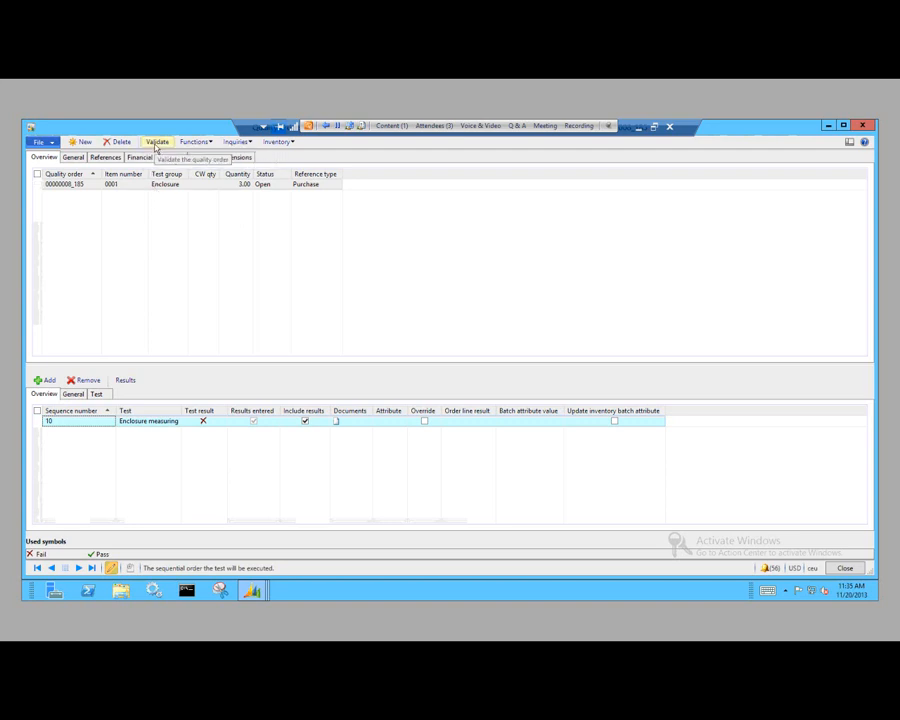
# Step: Validate the quality order for item 0001 with the proposed worker, keeping quarantine upon validation failure enabled
pyautogui.click(156, 142)
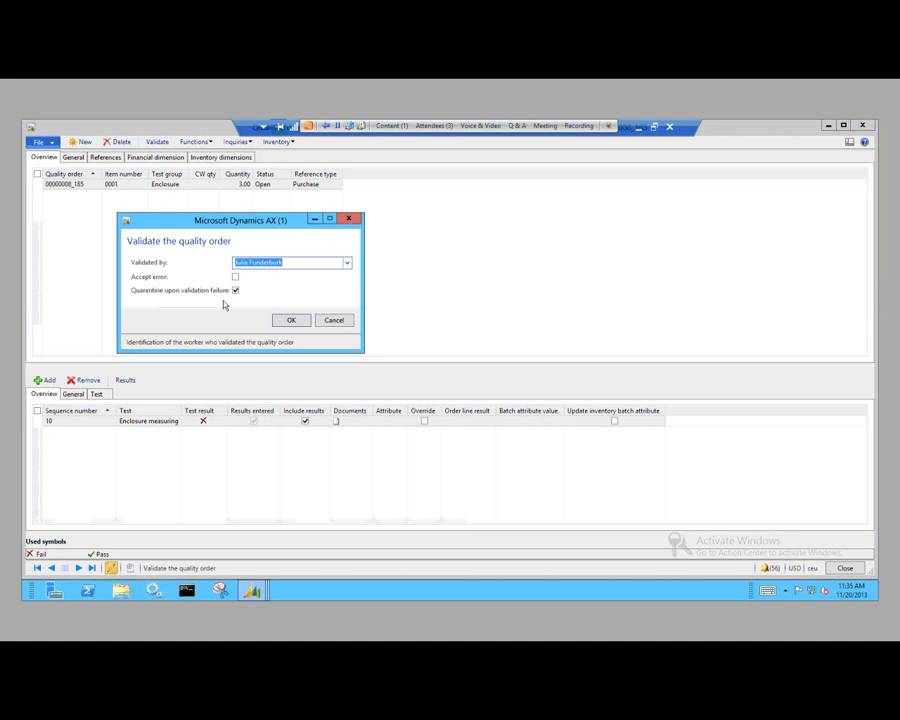
pyautogui.click(291, 319)
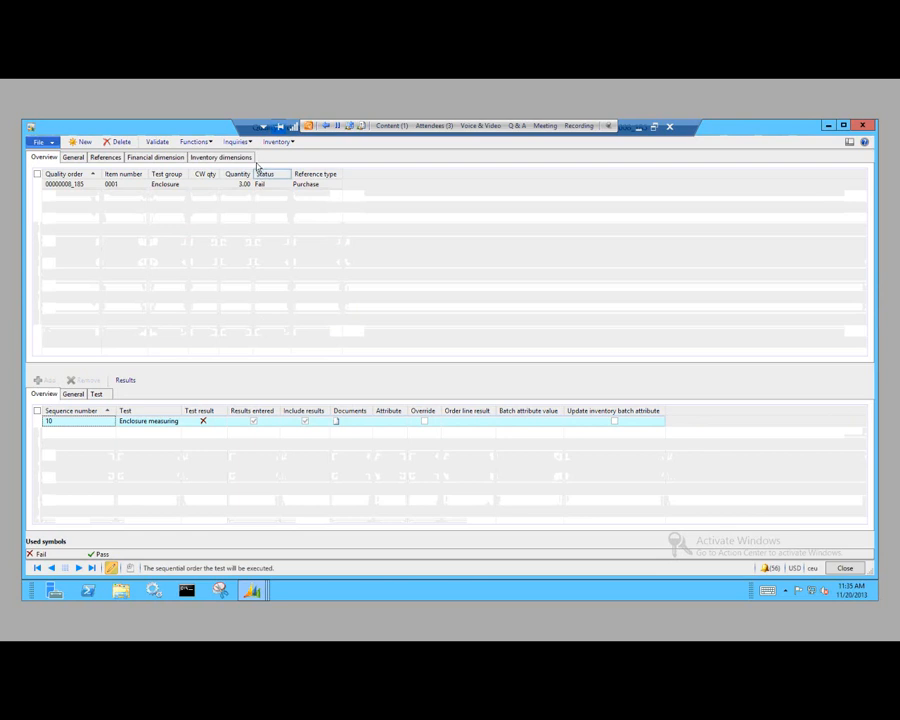
pyautogui.click(209, 143)
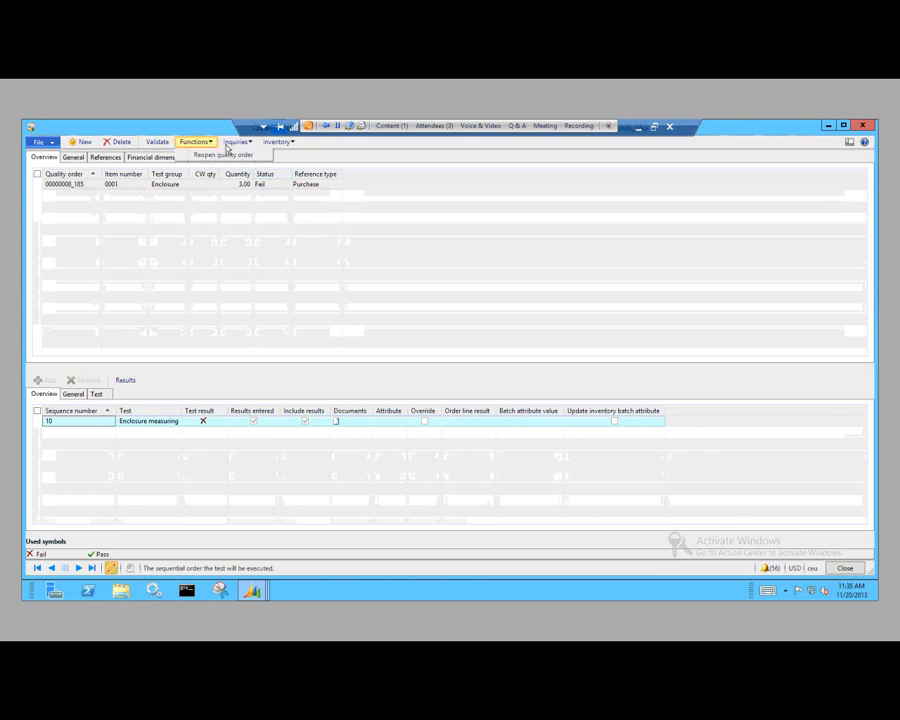
# Step: Create a non conformance for the quality order with problem type Enclosure and a defective quantity of 1
pyautogui.click(237, 142)
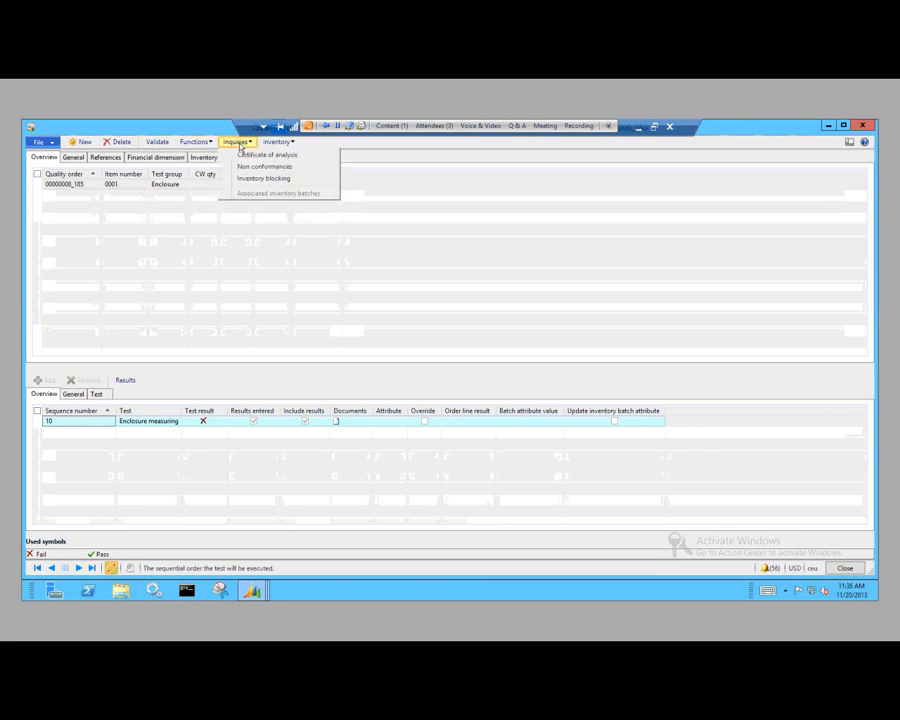
pyautogui.click(297, 168)
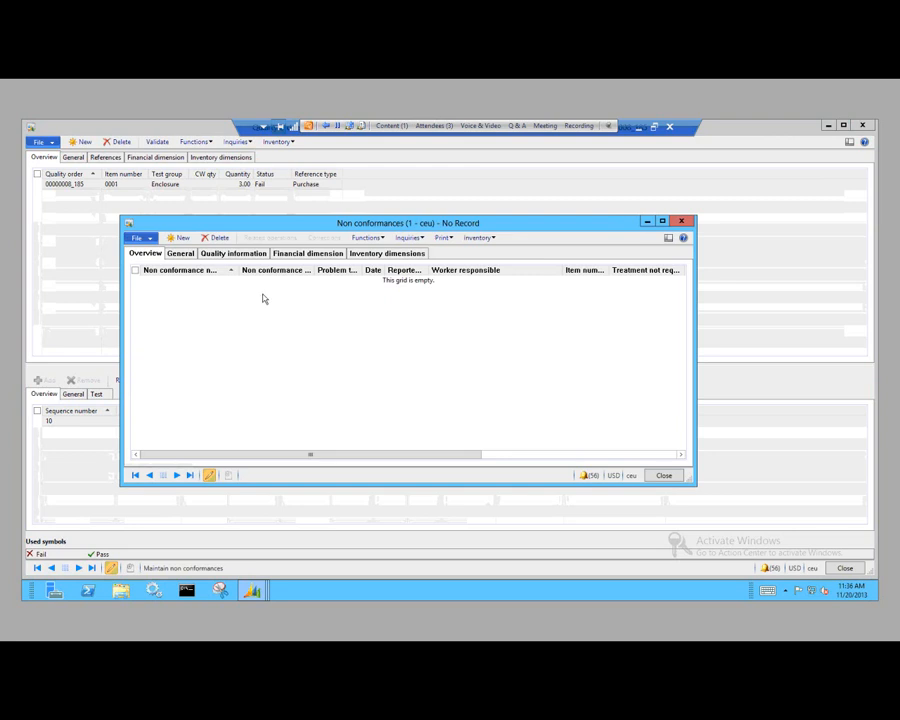
pyautogui.click(183, 238)
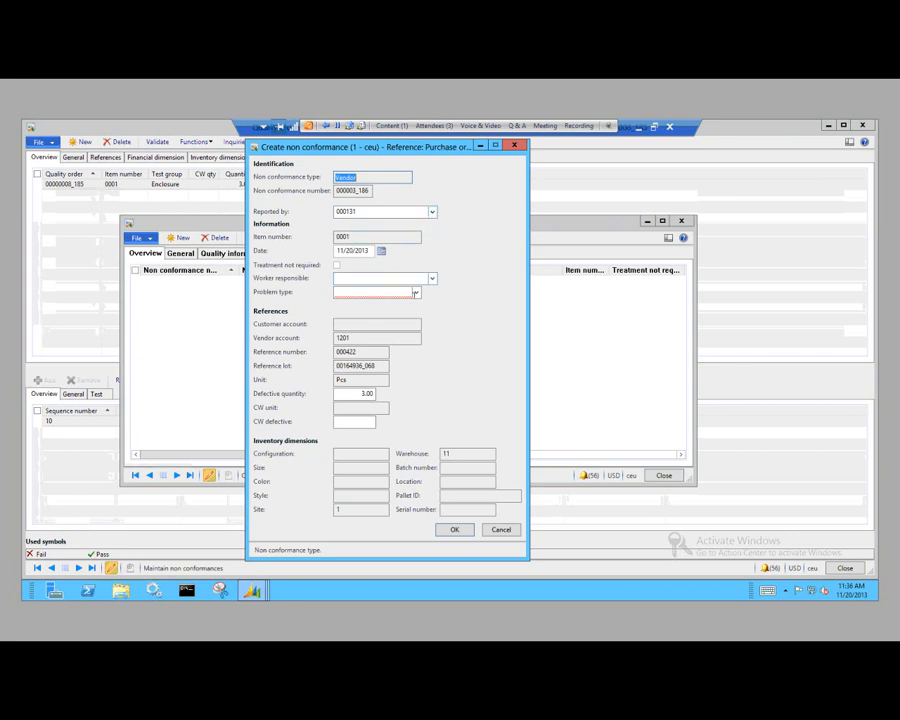
pyautogui.click(416, 293)
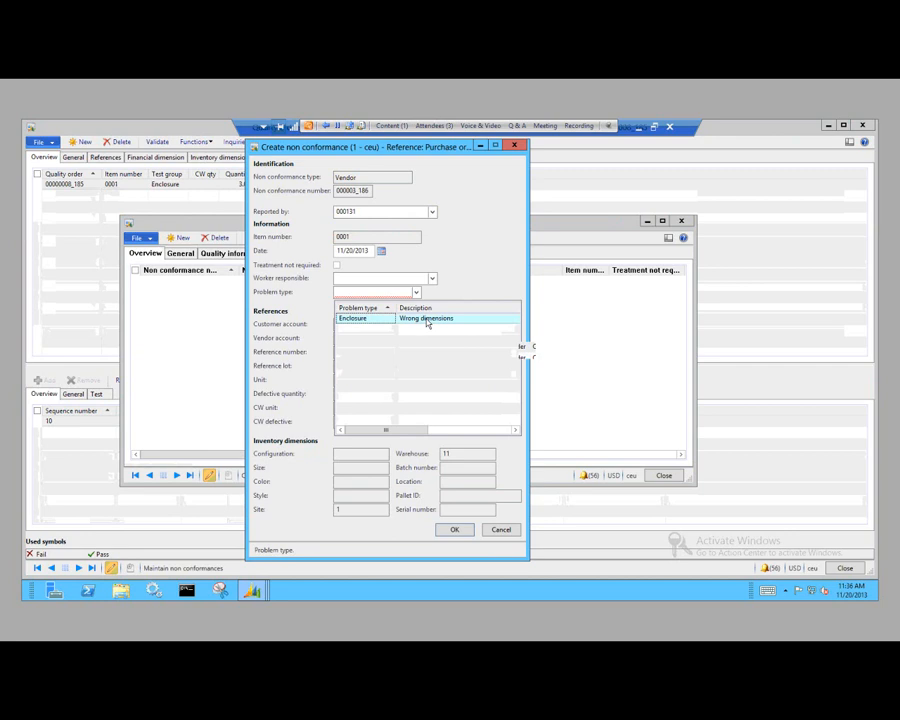
pyautogui.click(427, 320)
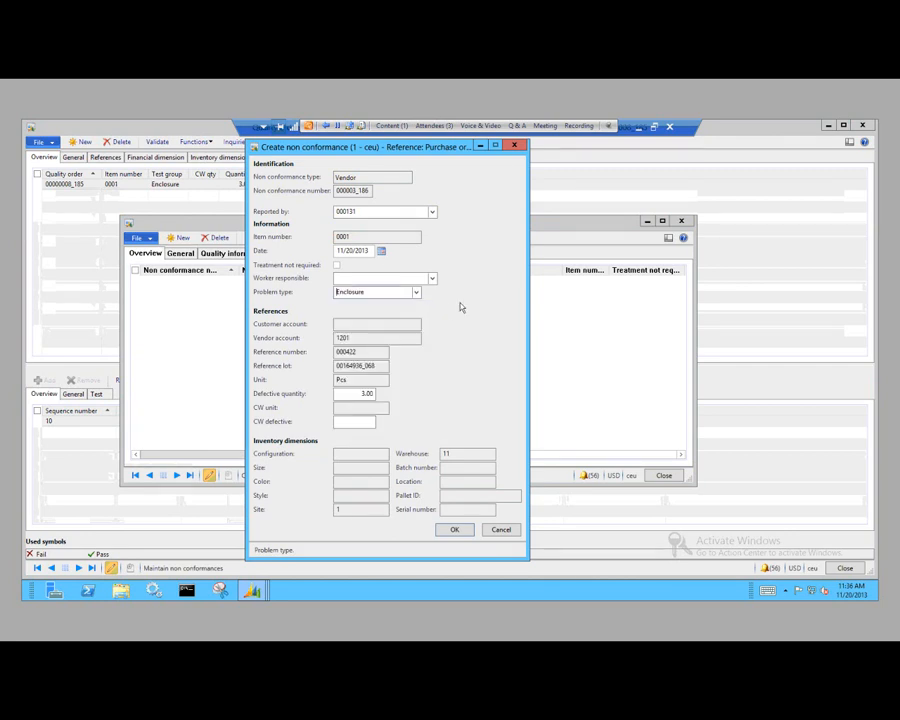
pyautogui.click(358, 393)
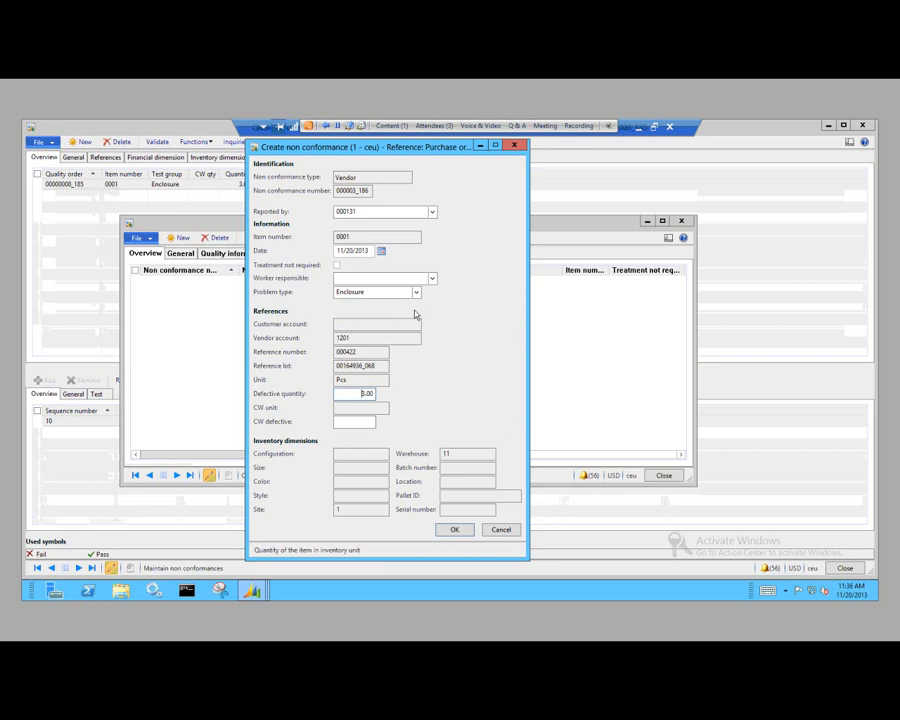
pyautogui.write('1')
pyautogui.click(455, 530)
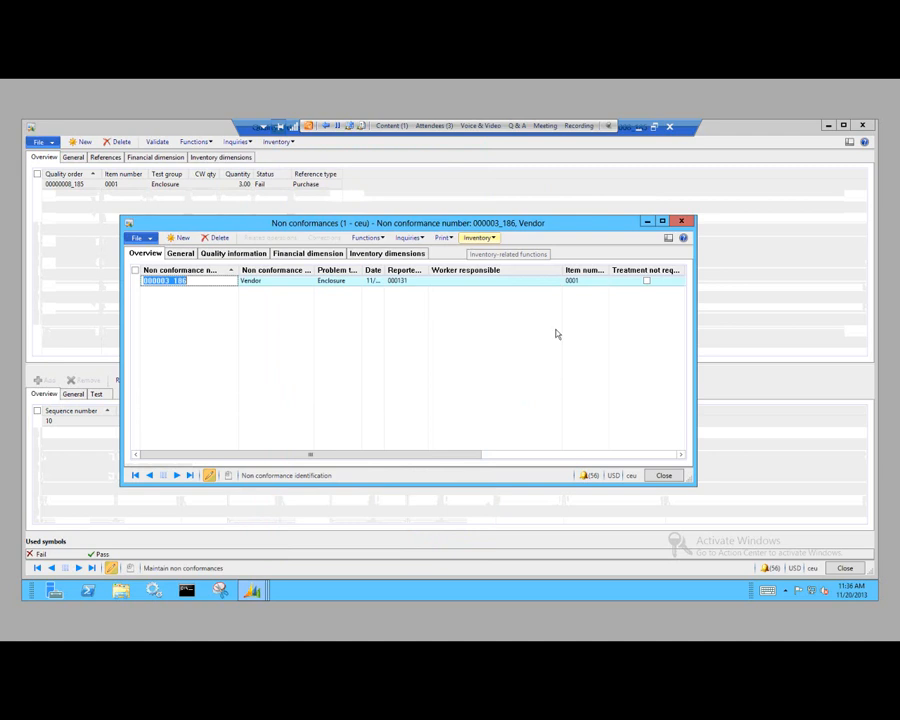
# Step: Close the non conformance, quality order and posting message windows, and refresh the list of all purchase orders
pyautogui.click(665, 476)
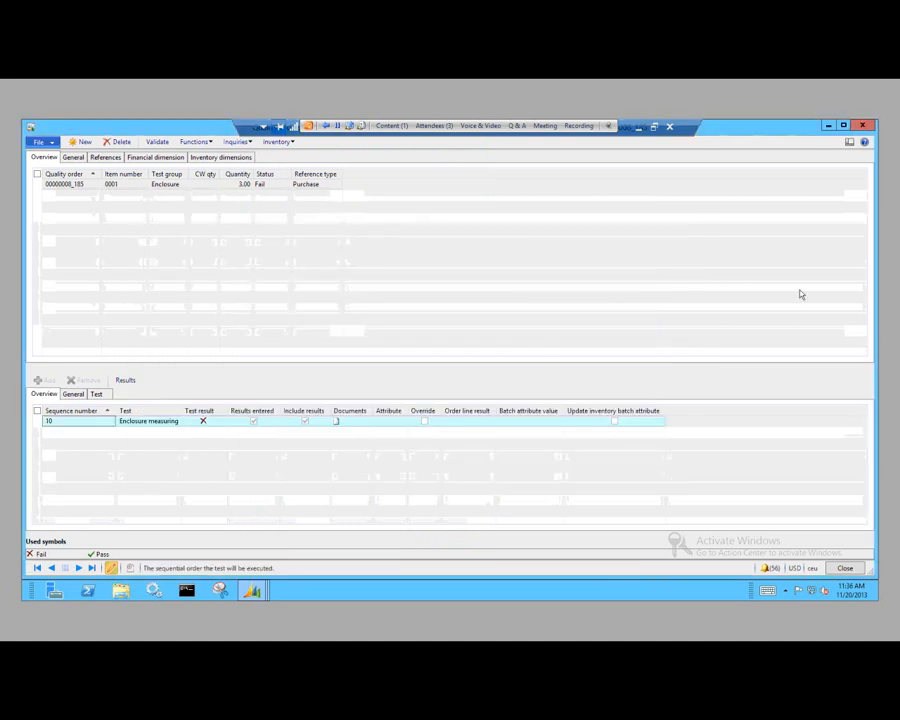
pyautogui.click(861, 127)
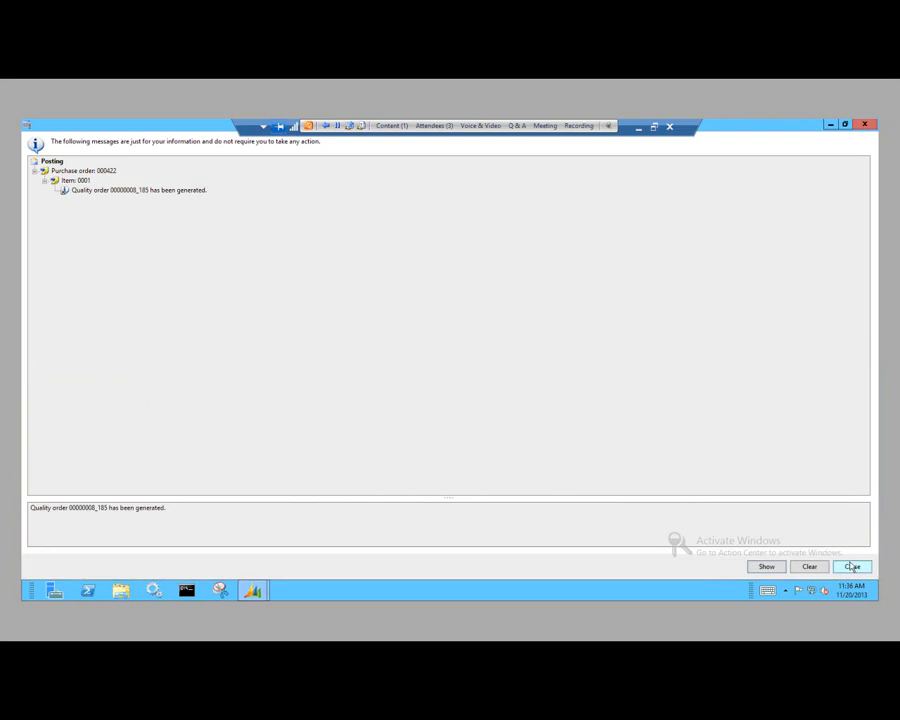
pyautogui.click(851, 567)
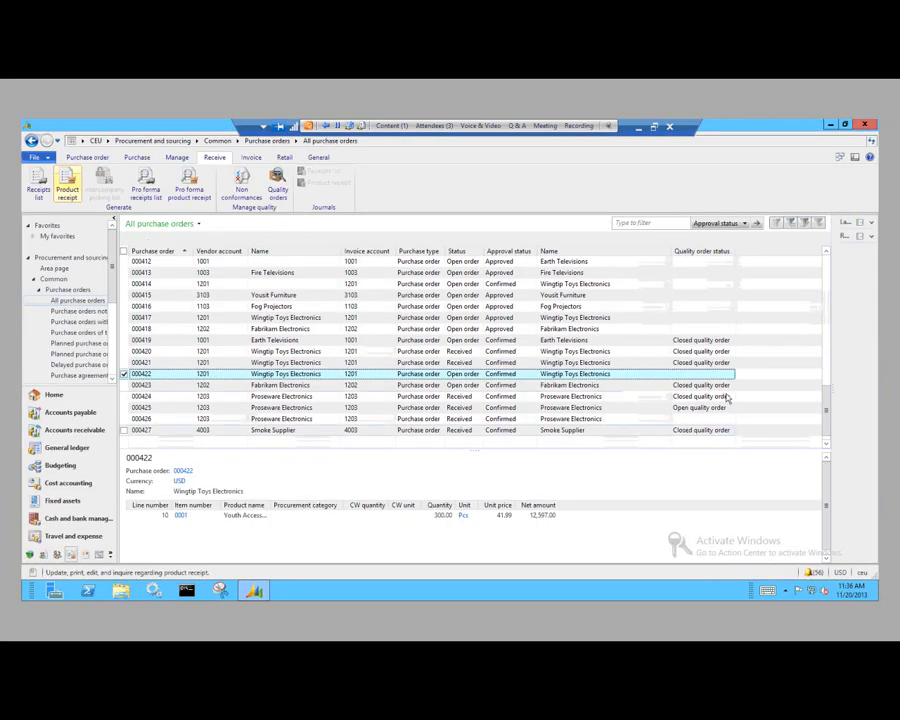
pyautogui.click(87, 157)
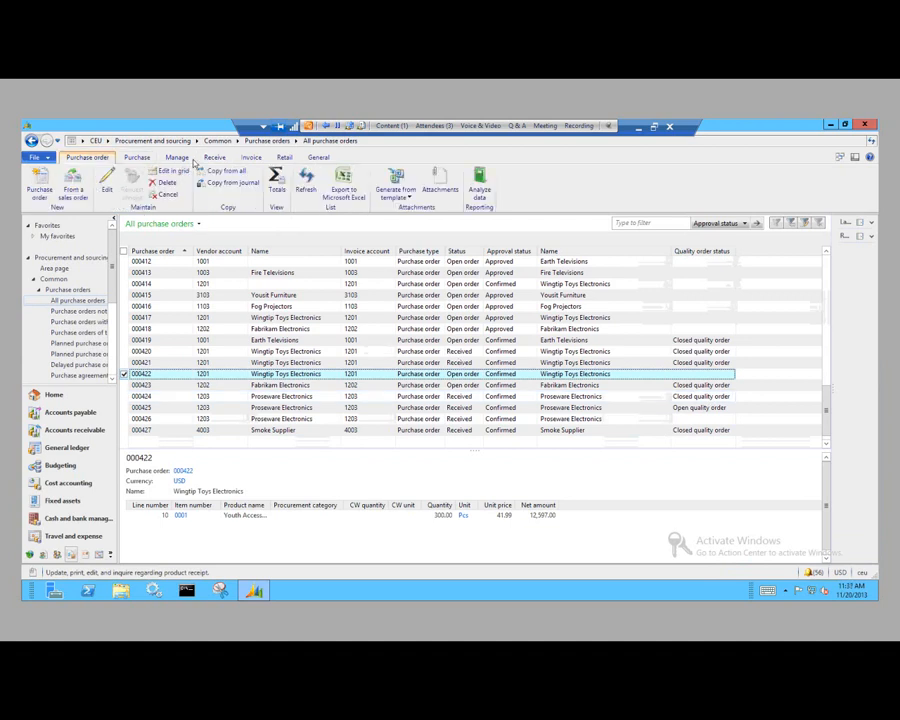
pyautogui.click(305, 182)
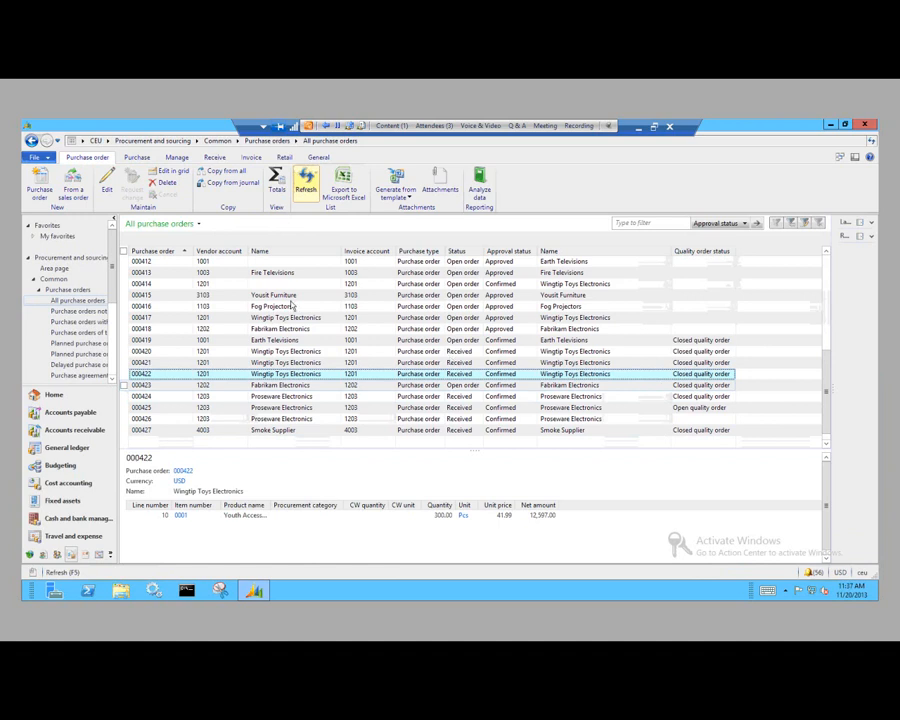
# Step: Open the periodic quarantine orders in Inventory and warehouse management, and widen the Quantity column
pyautogui.click(108, 142)
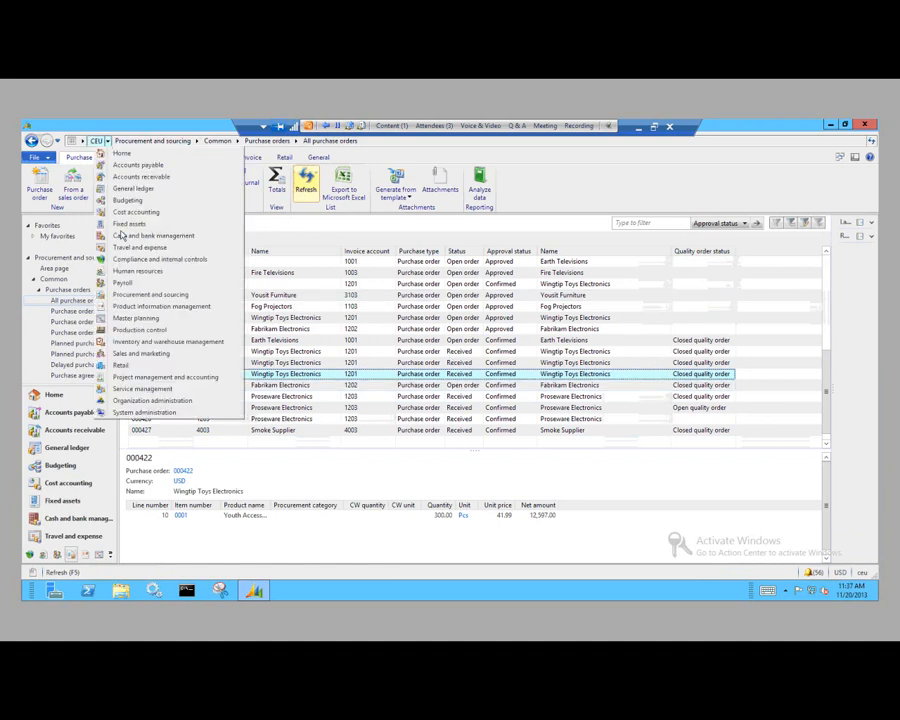
pyautogui.click(165, 342)
pyautogui.scroll(-5, 327, 377)
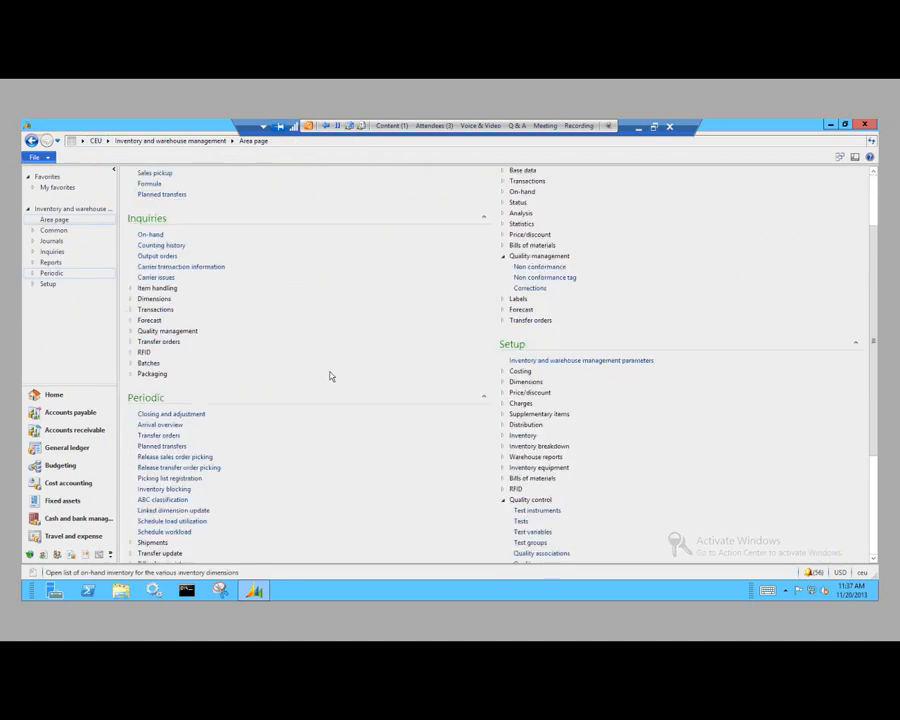
pyautogui.click(183, 471)
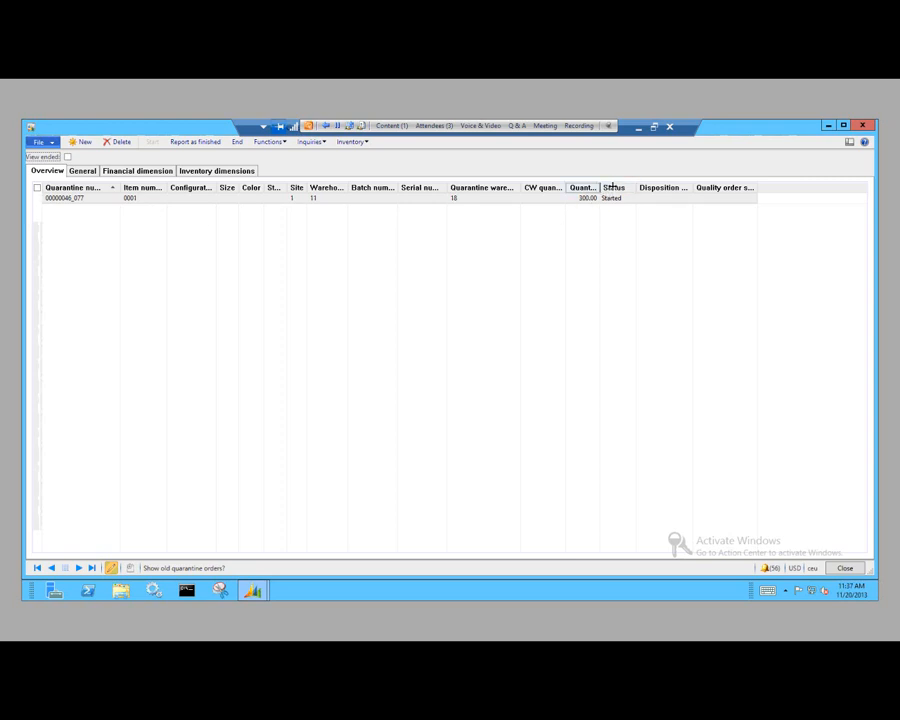
pyautogui.moveTo(601, 187); pyautogui.dragTo(612, 195)
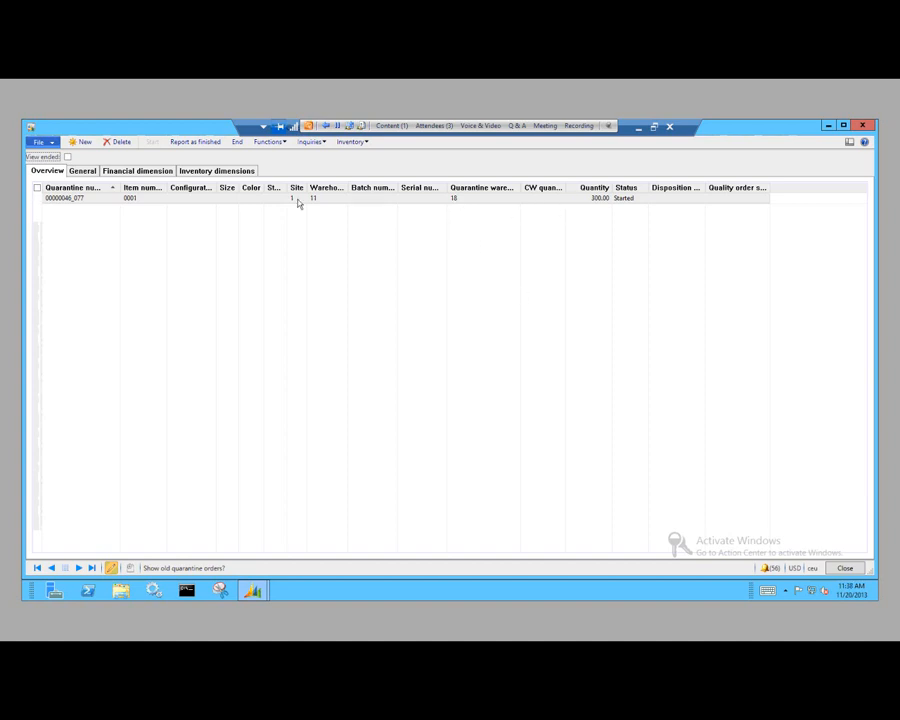
# Step: Report the quarantine order for 300 pcs of item 0001 as finished, end it, and close the quarantine orders form
pyautogui.click(200, 145)
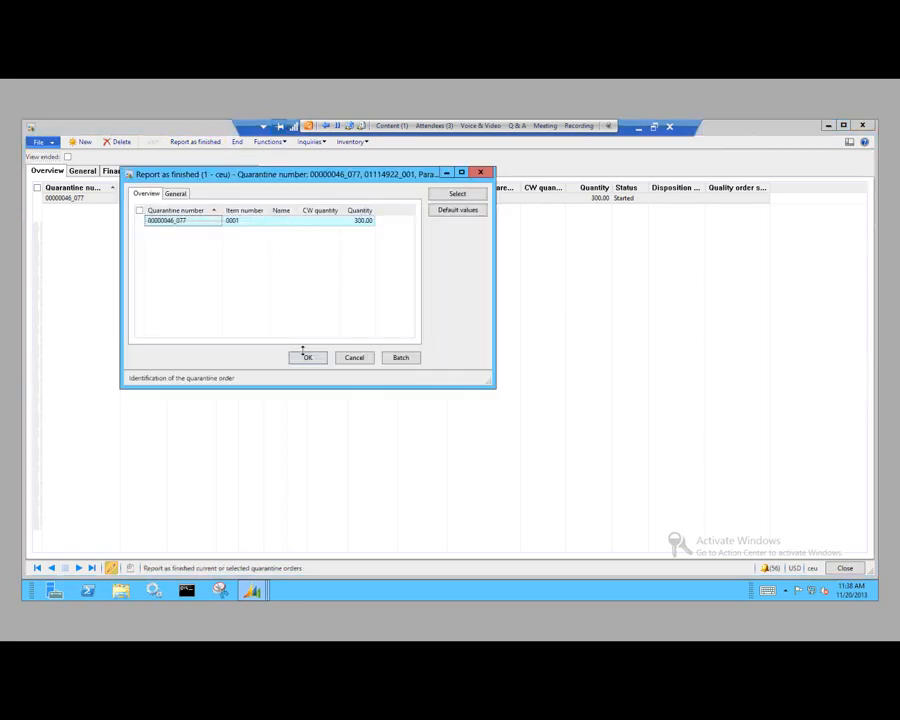
pyautogui.click(307, 357)
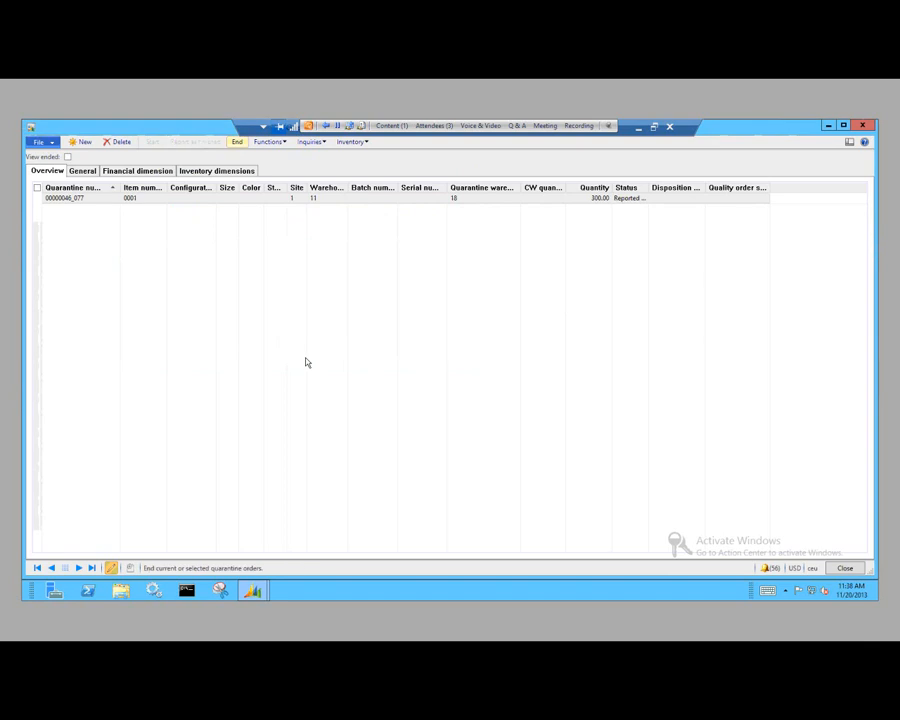
pyautogui.click(237, 141)
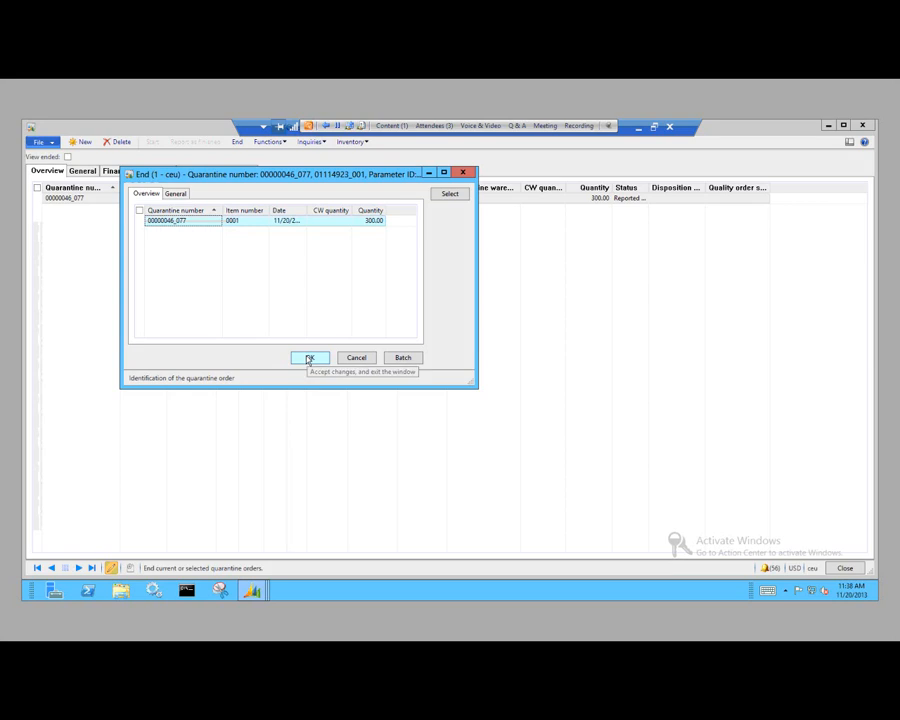
pyautogui.click(308, 358)
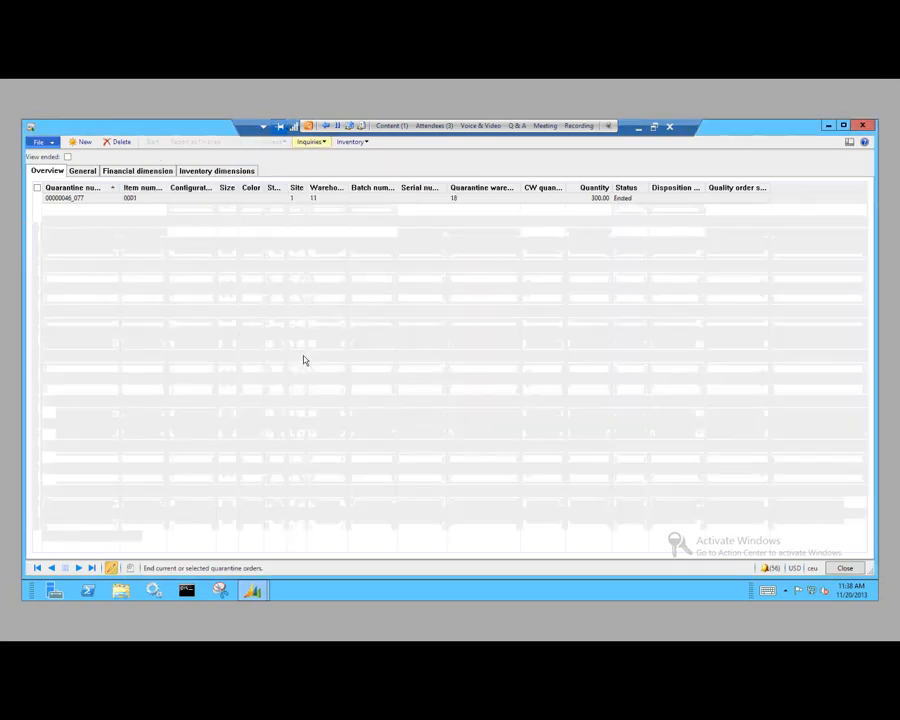
pyautogui.click(866, 129)
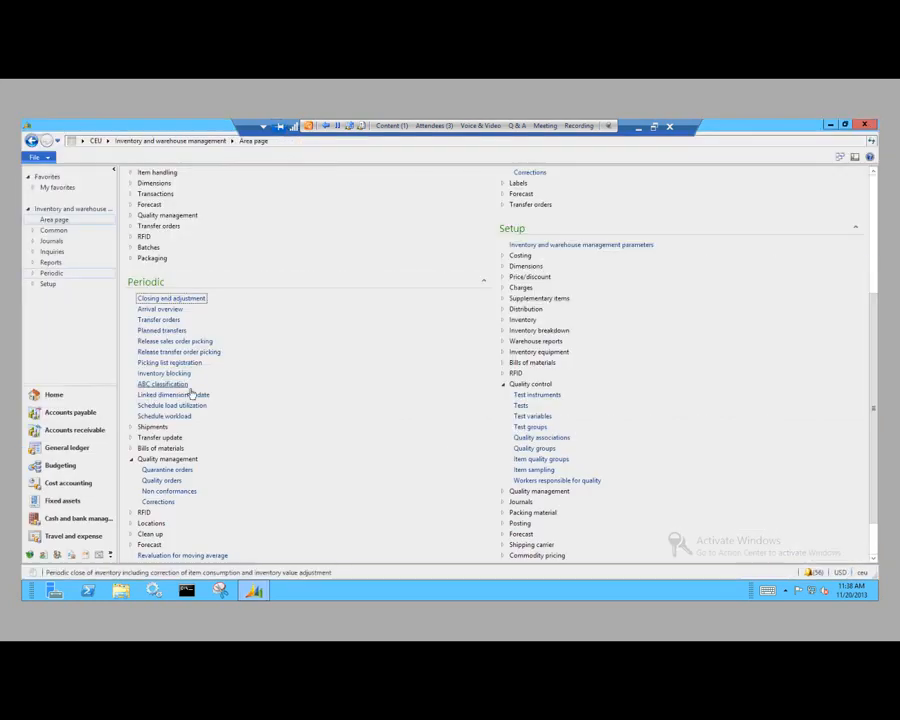
pyautogui.scroll(3, 279, 410)
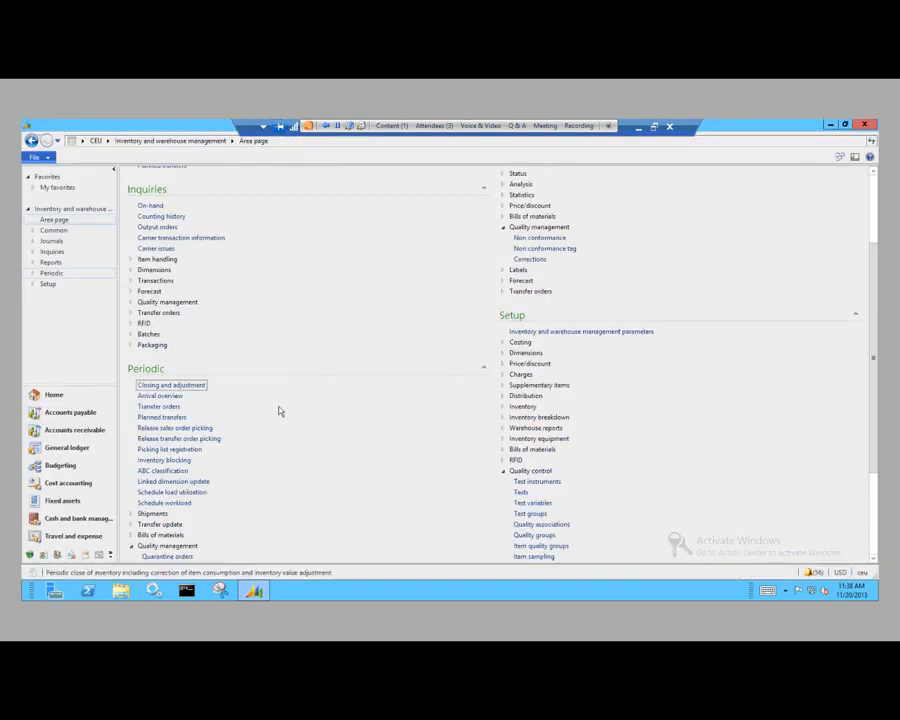
# Step: Open the on-hand inventory inquiry and add the Site and Warehouse dimensions to its display
pyautogui.click(151, 206)
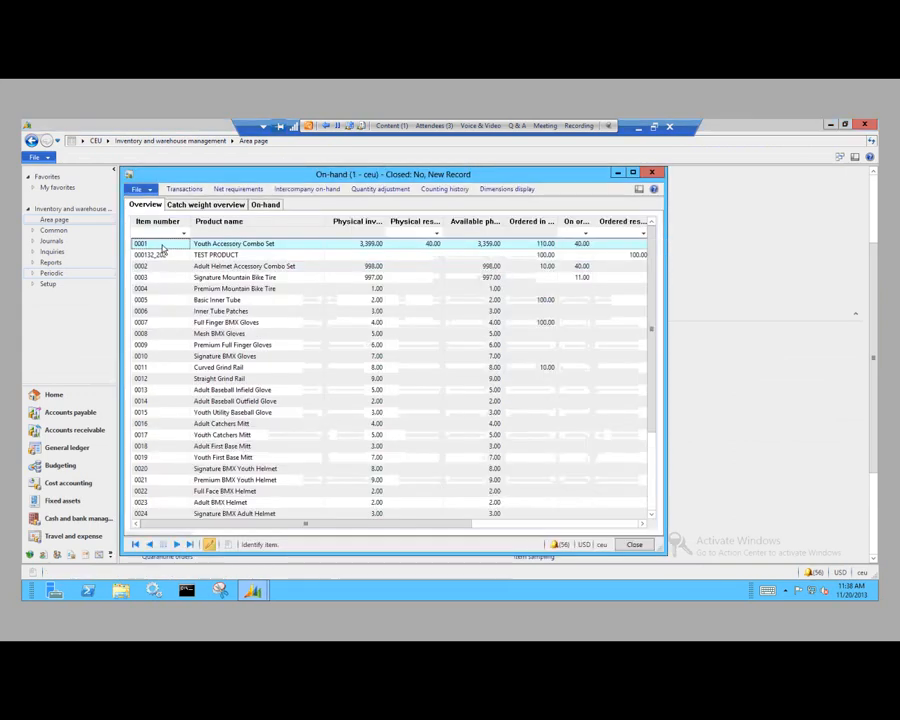
pyautogui.click(507, 189)
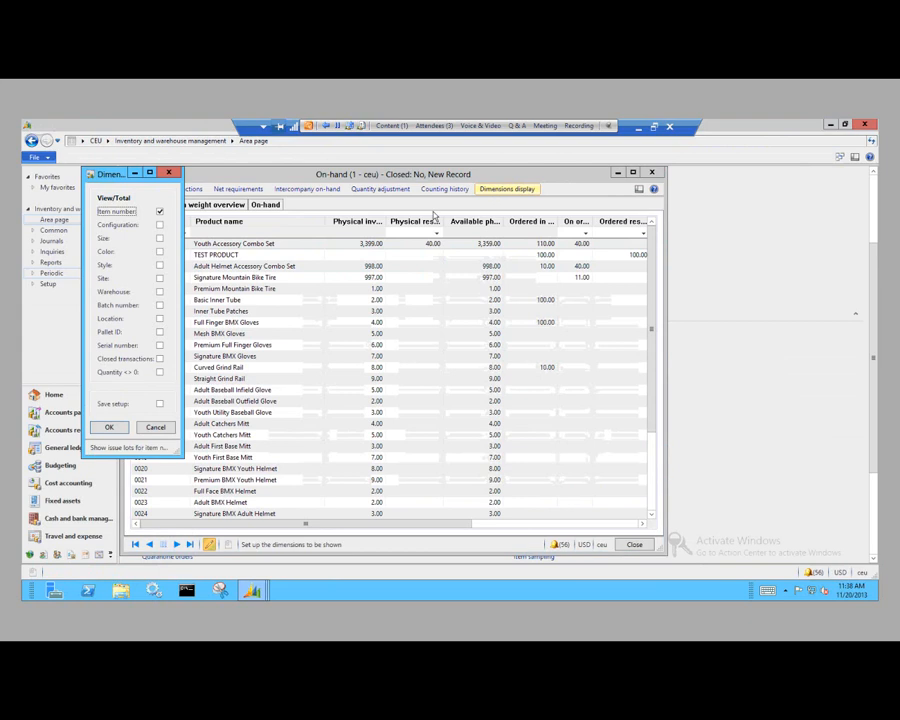
pyautogui.click(159, 278)
pyautogui.click(159, 291)
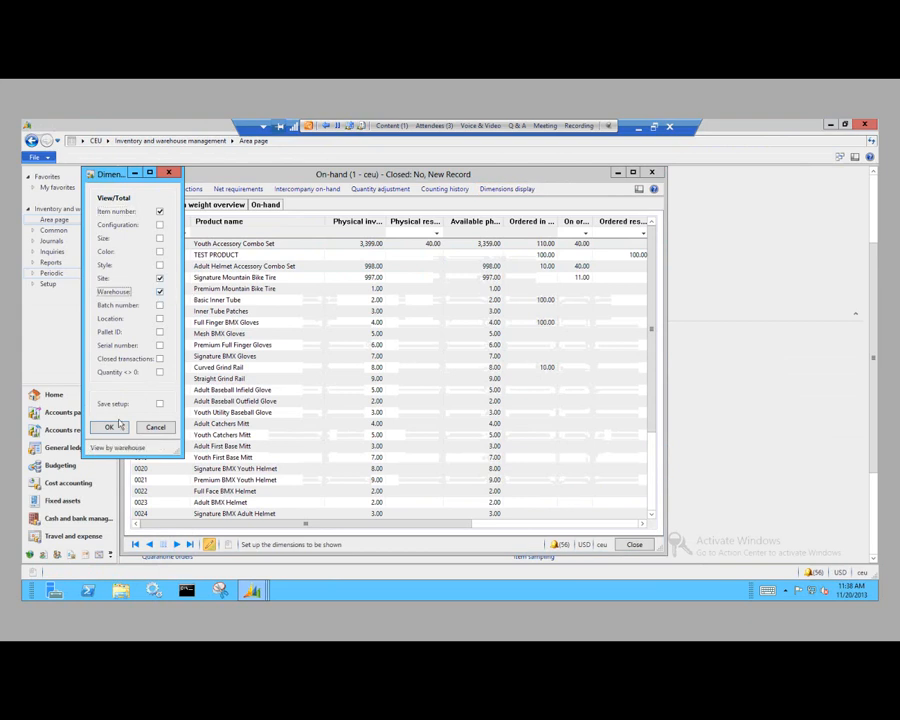
pyautogui.click(110, 427)
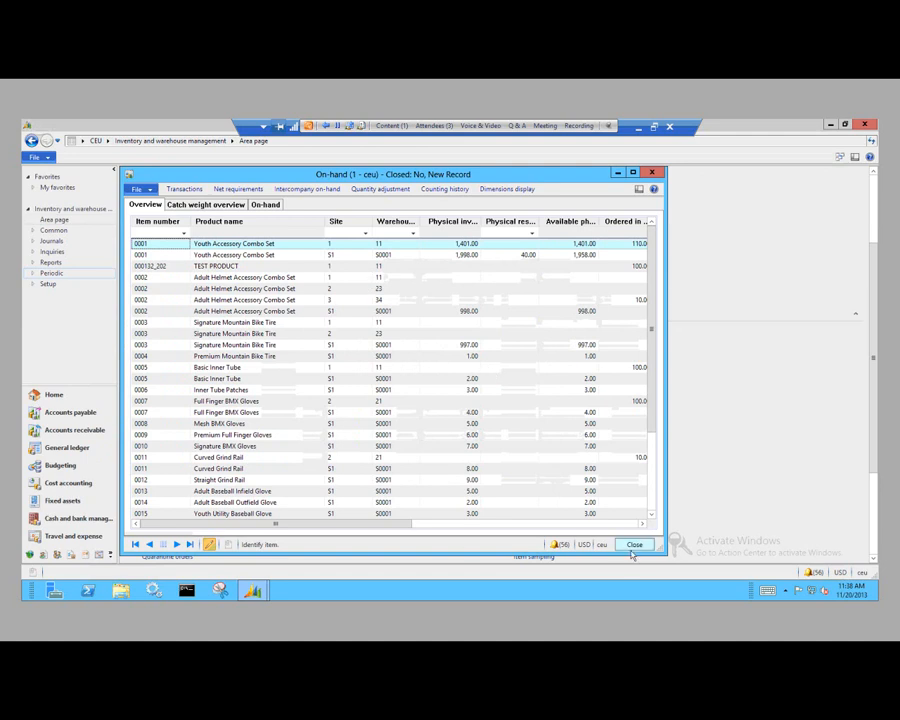
# Step: Widen the on-hand window, examine the inventory transactions for item 0001 in site 1, warehouse 11, and close both forms
pyautogui.moveTo(669, 457); pyautogui.dragTo(740, 459)
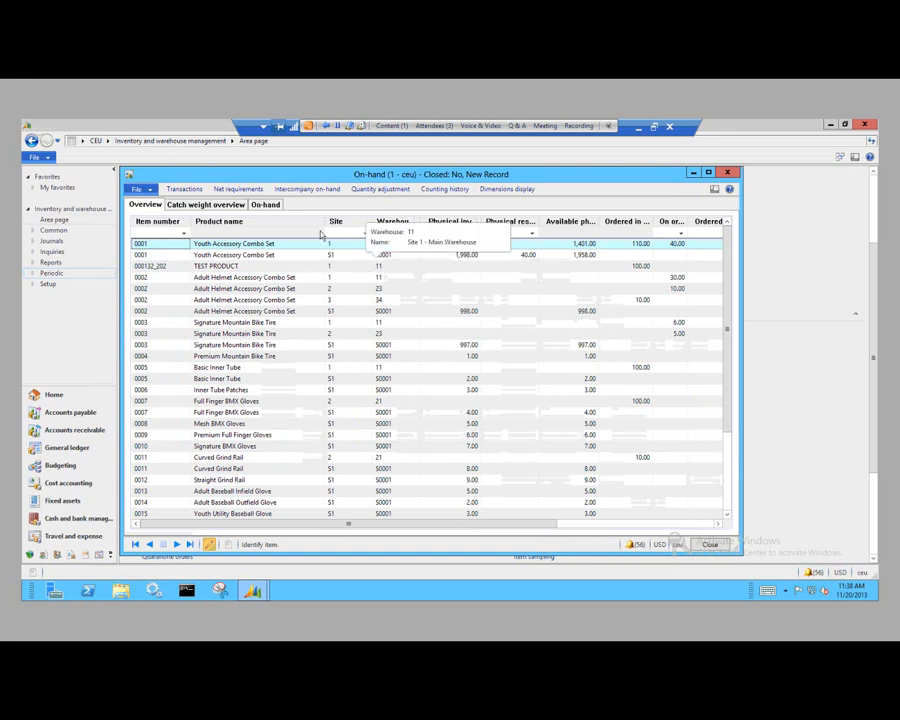
pyautogui.click(194, 190)
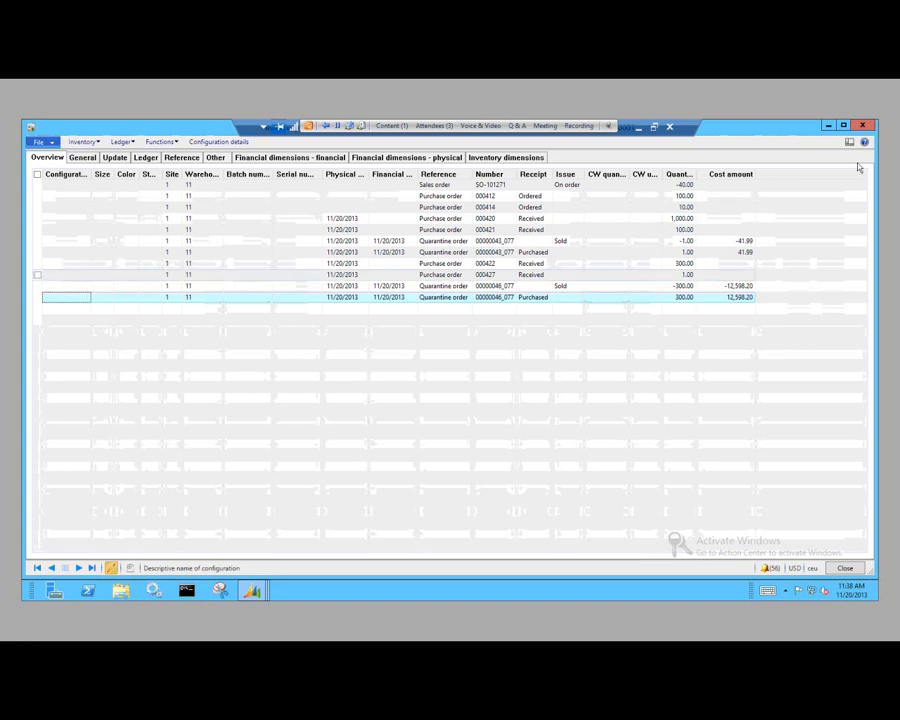
pyautogui.click(866, 127)
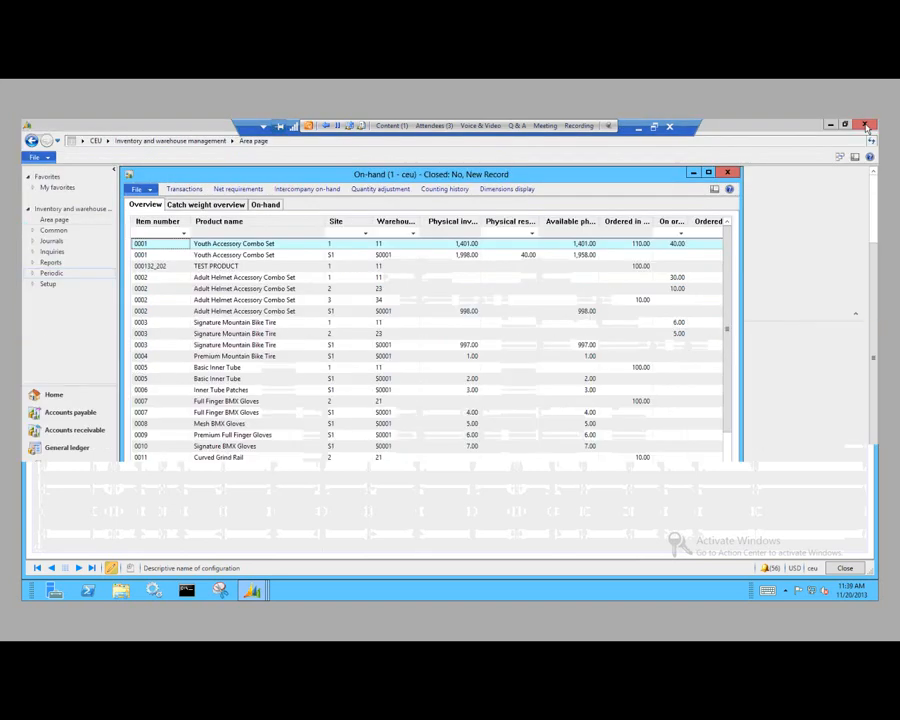
pyautogui.click(744, 176)
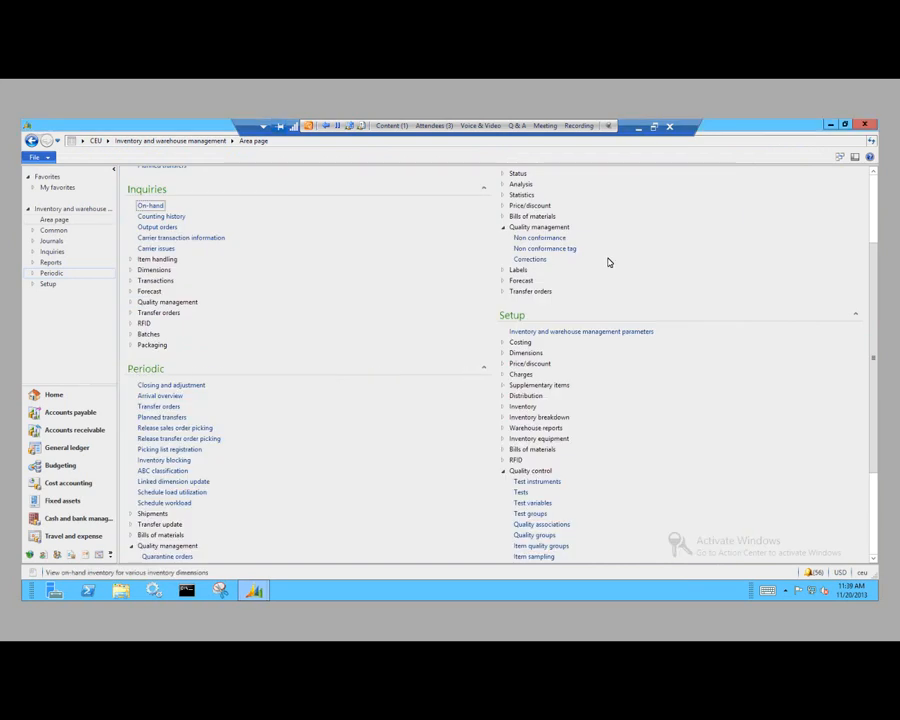
pyautogui.hotkey('alt', 'Tab')
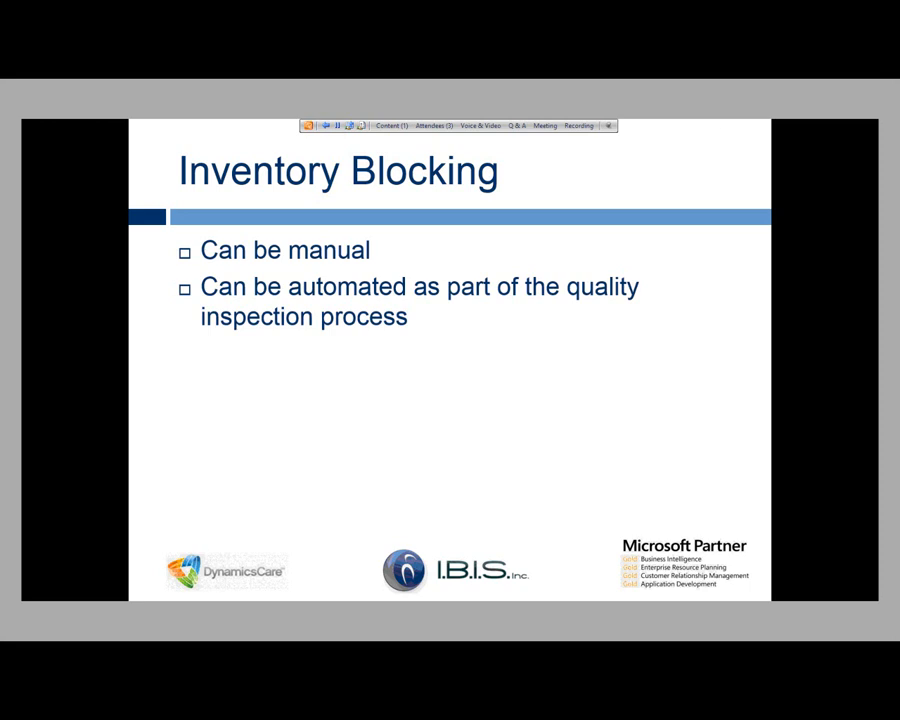
pyautogui.hotkey('alt', 'Tab')
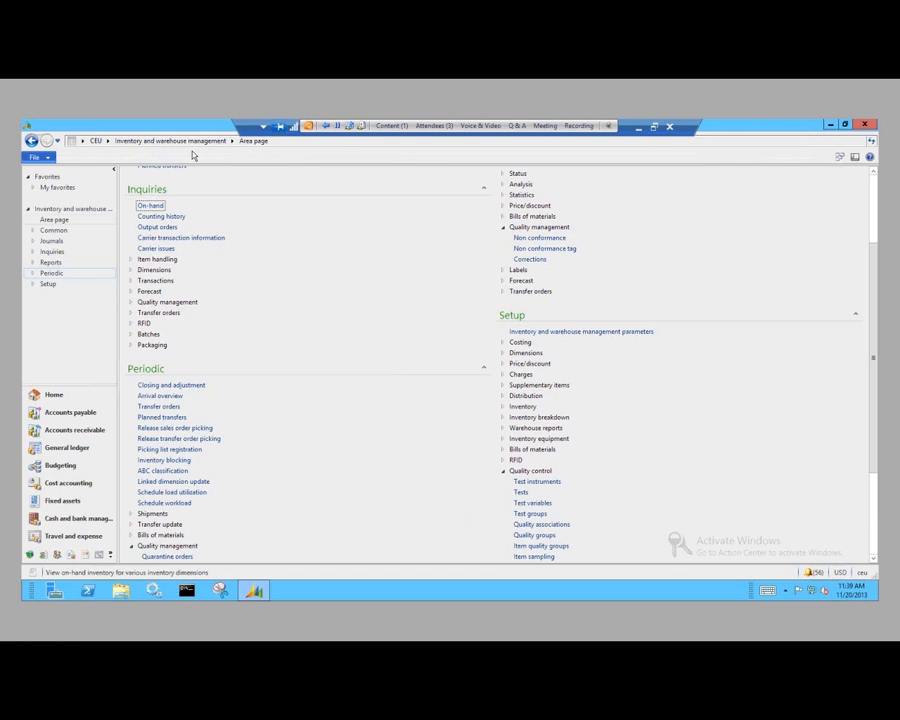
# Step: Create an inventory blocking record for item 0001 with a quantity of 200 and the description "wet"
pyautogui.scroll(-2, 252, 289)
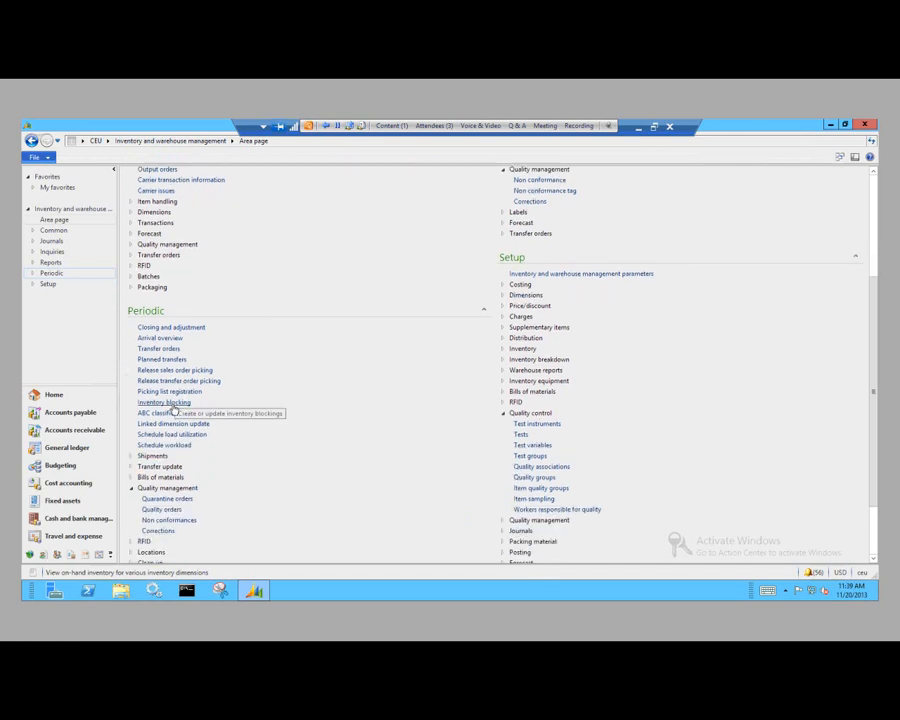
pyautogui.click(172, 404)
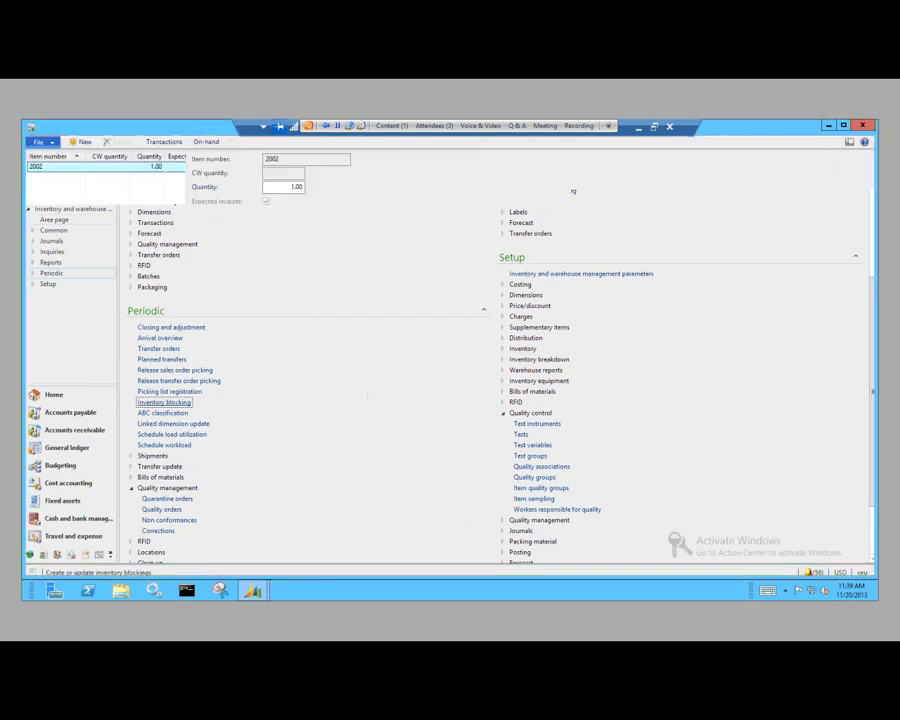
pyautogui.click(86, 146)
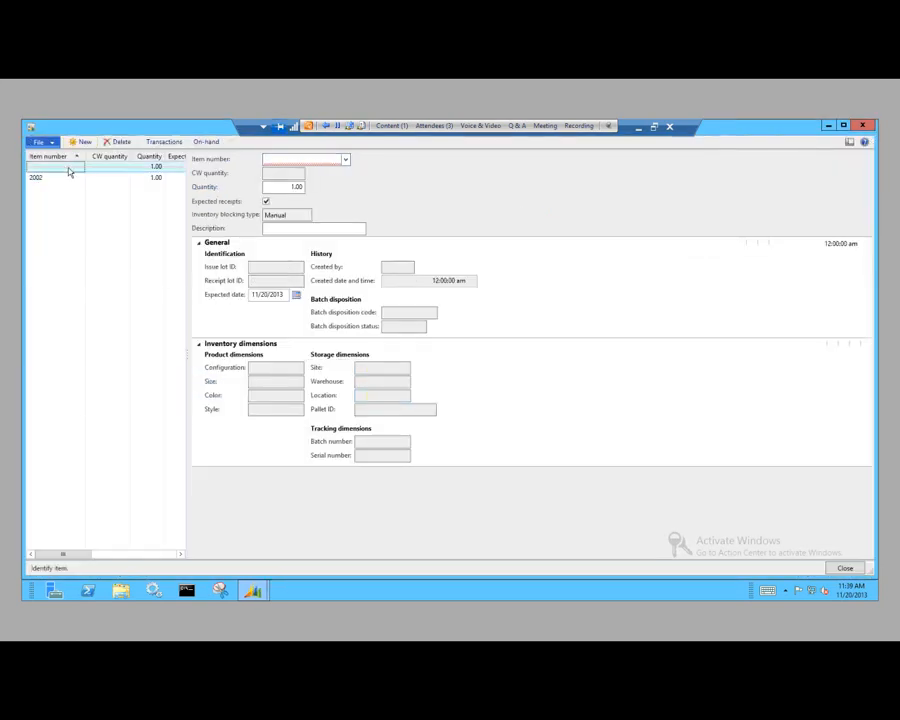
pyautogui.click(344, 160)
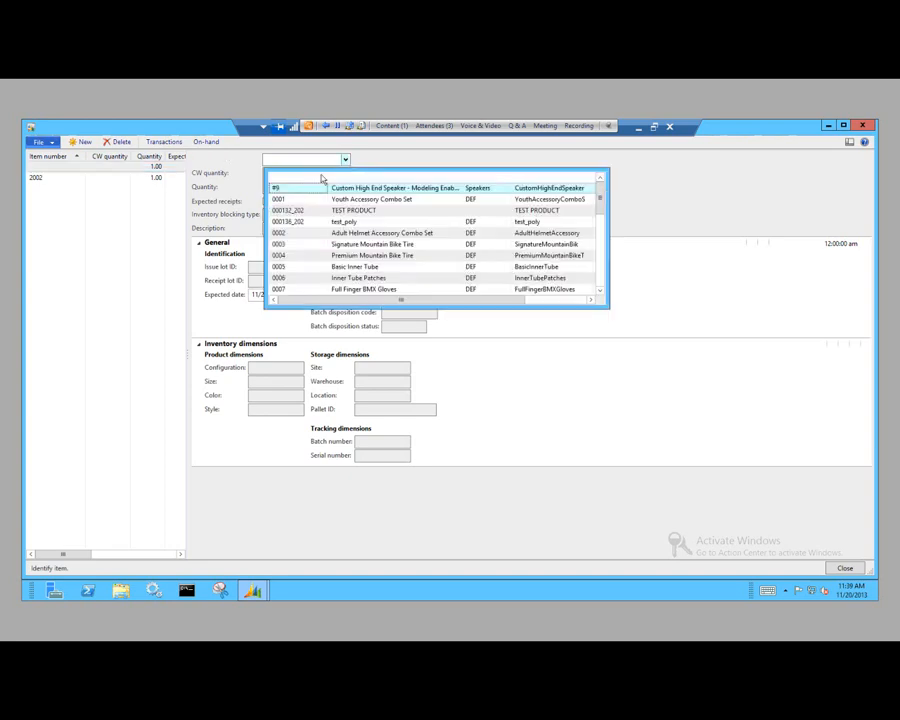
pyautogui.click(301, 202)
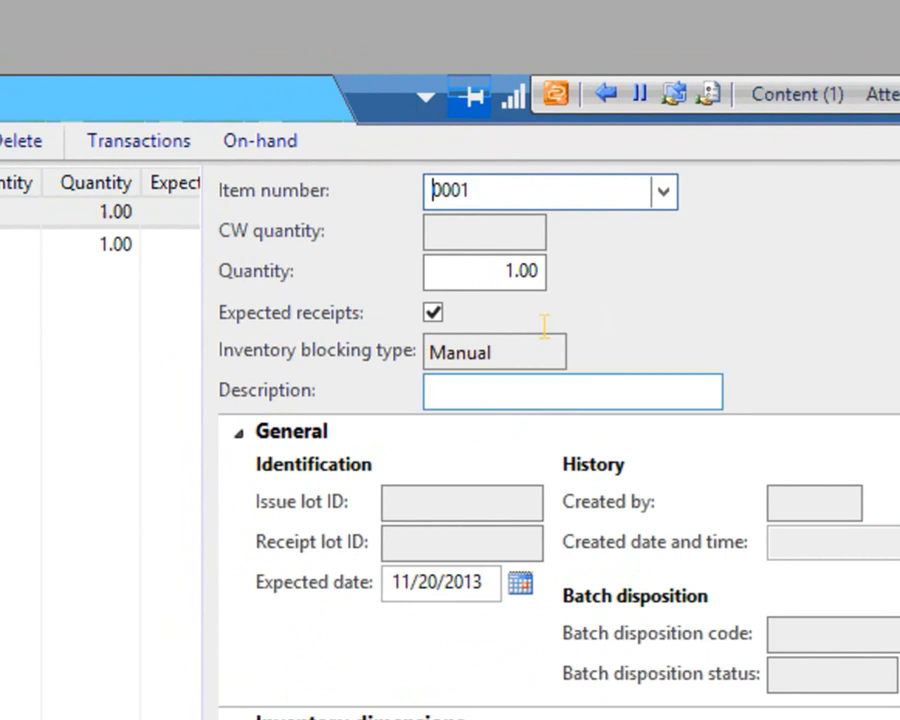
pyautogui.click(508, 270)
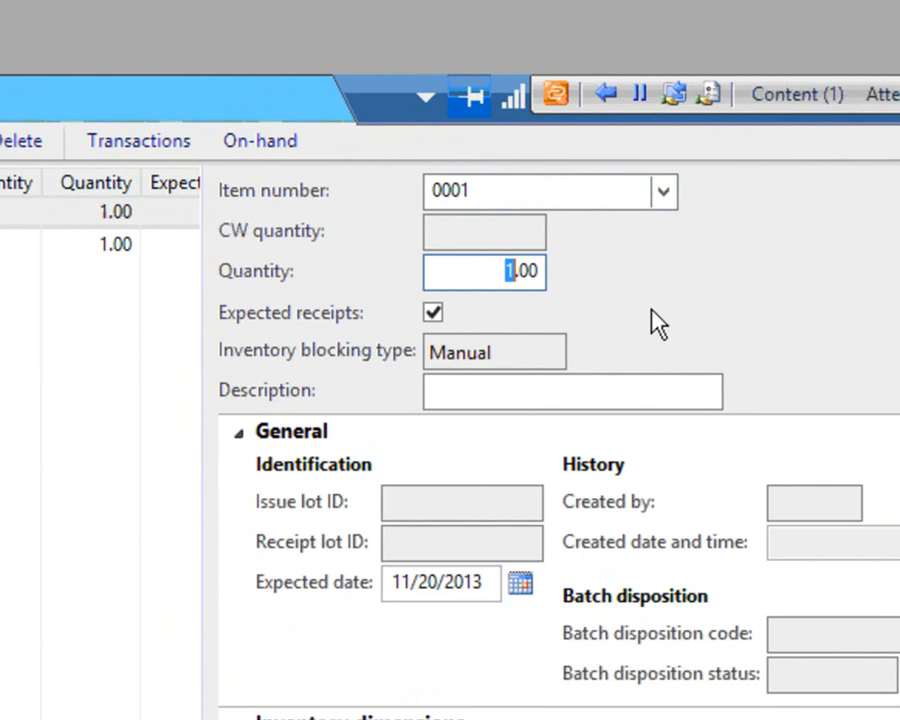
pyautogui.write('200')
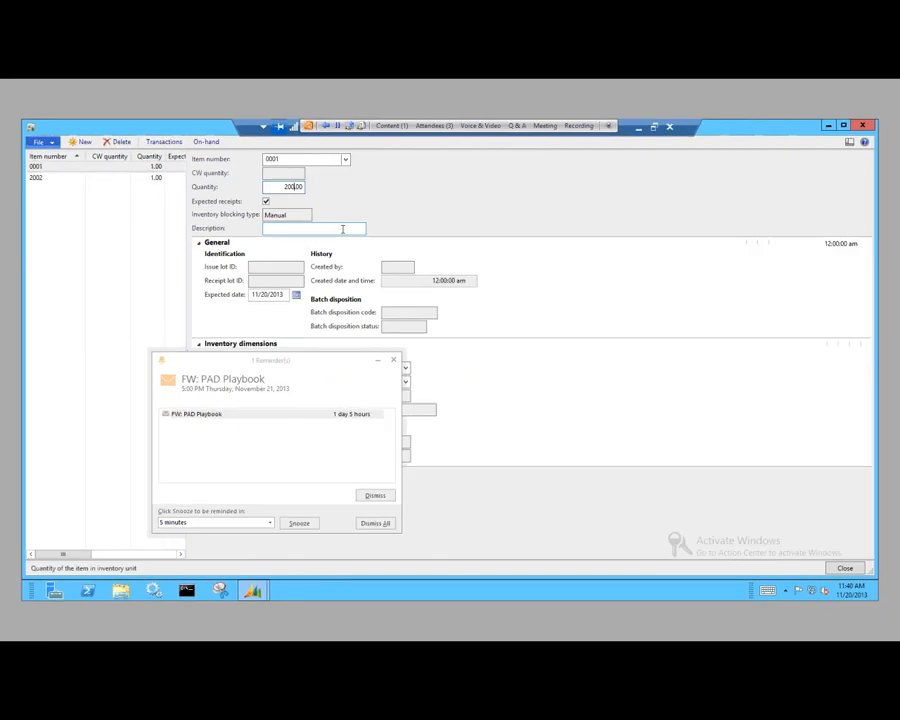
pyautogui.click(654, 391)
pyautogui.write('wet')
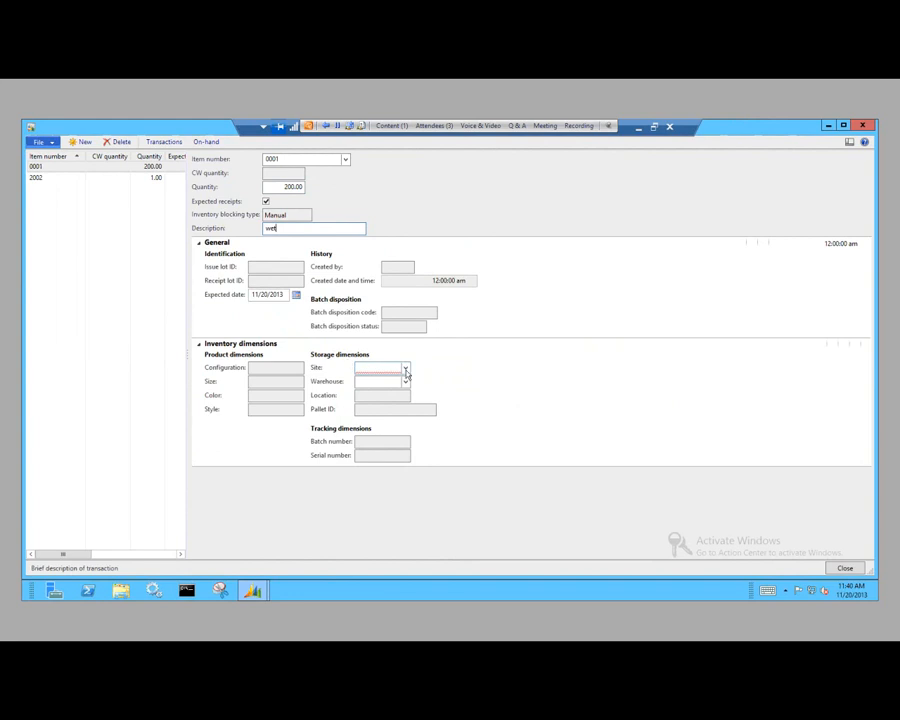
# Step: Assign the new inventory blocking record to site 1 and warehouse 11, and close the form
pyautogui.click(405, 368)
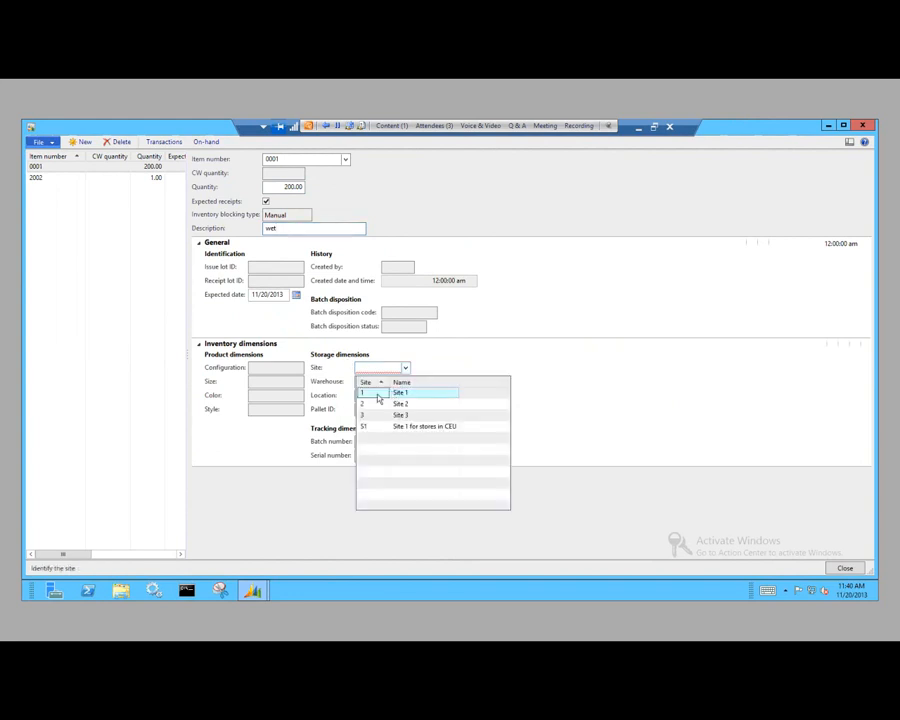
pyautogui.click(394, 397)
pyautogui.click(405, 382)
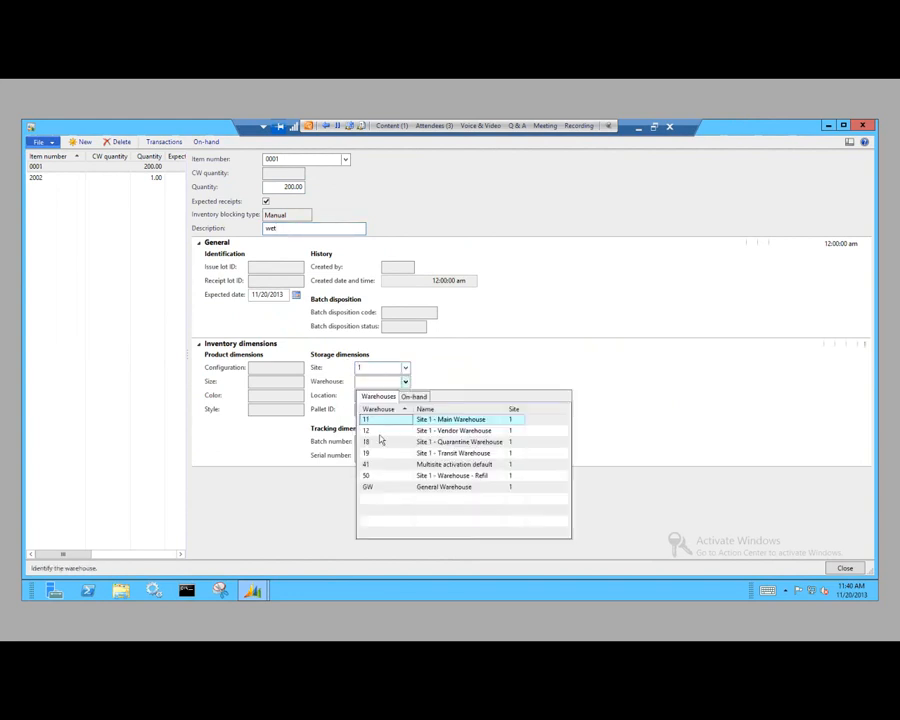
pyautogui.click(377, 421)
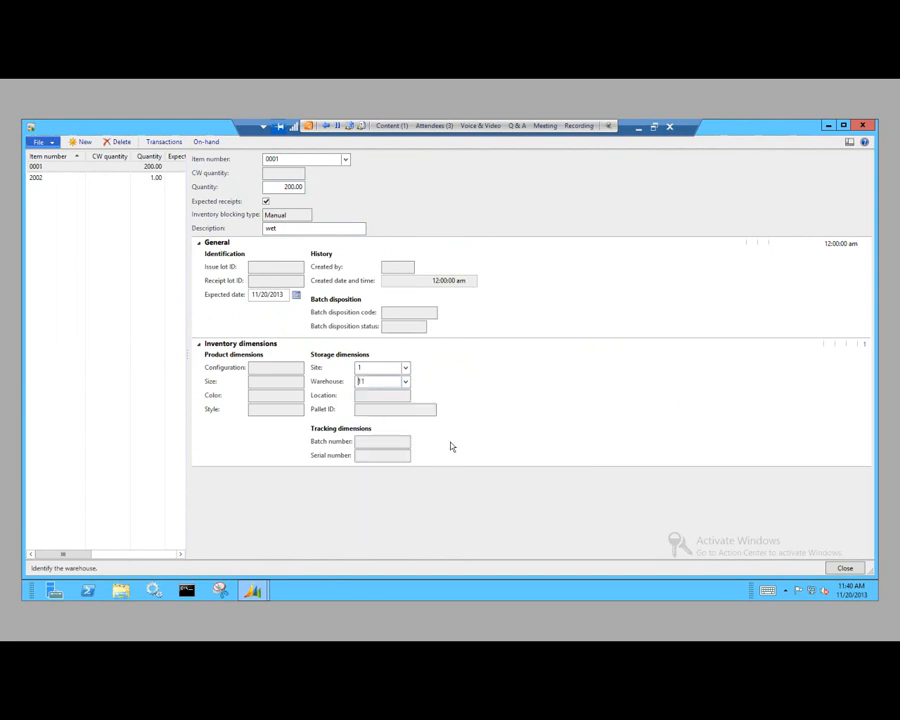
pyautogui.click(855, 568)
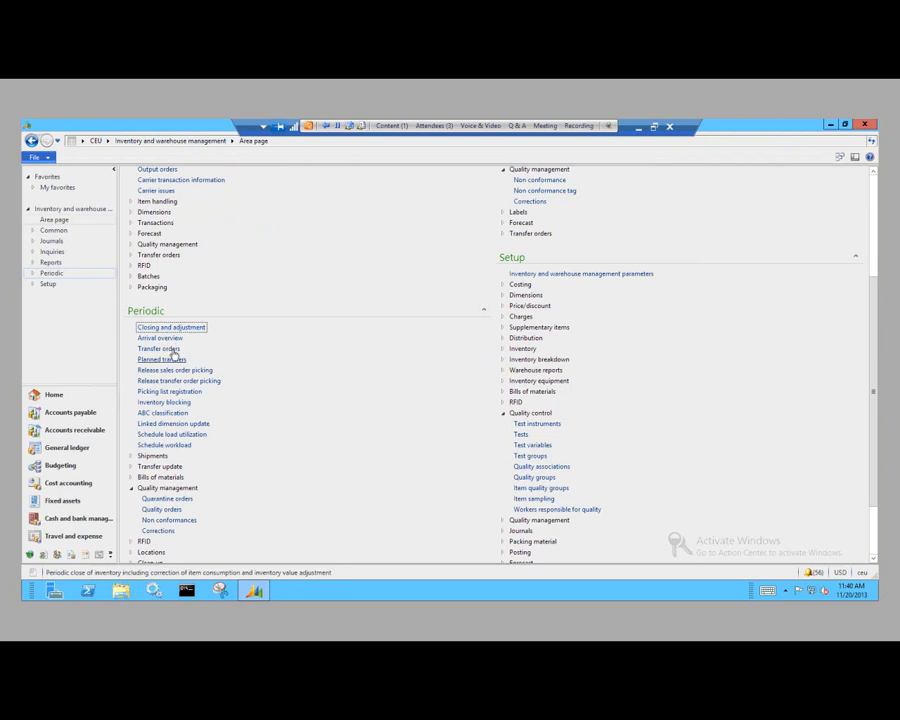
# Step: Reopen inventory blocking and check the on-hand quantities for the blocked item 0001
pyautogui.click(170, 402)
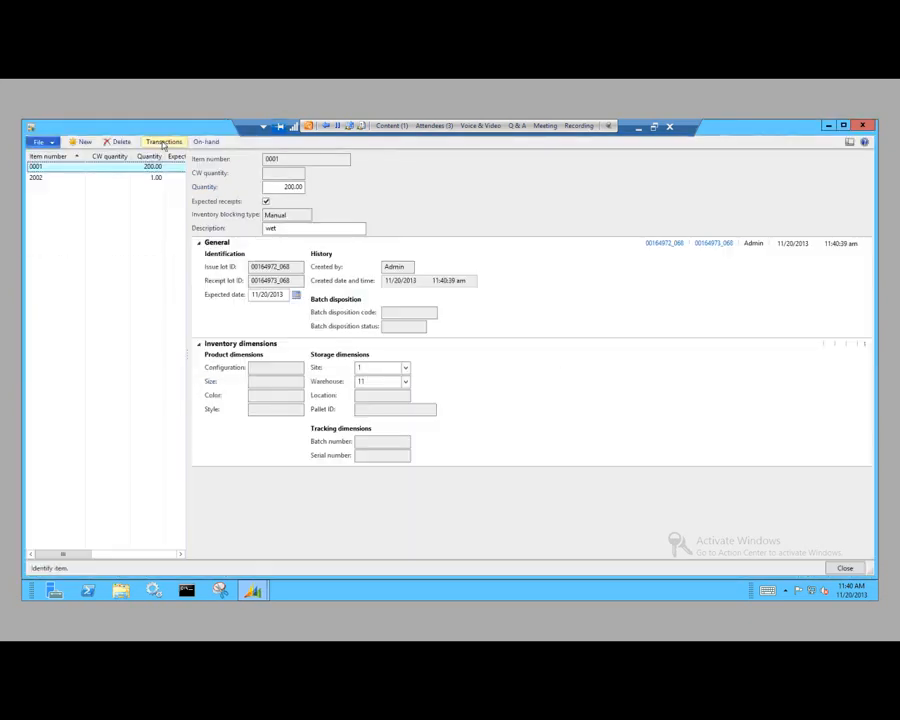
pyautogui.click(206, 142)
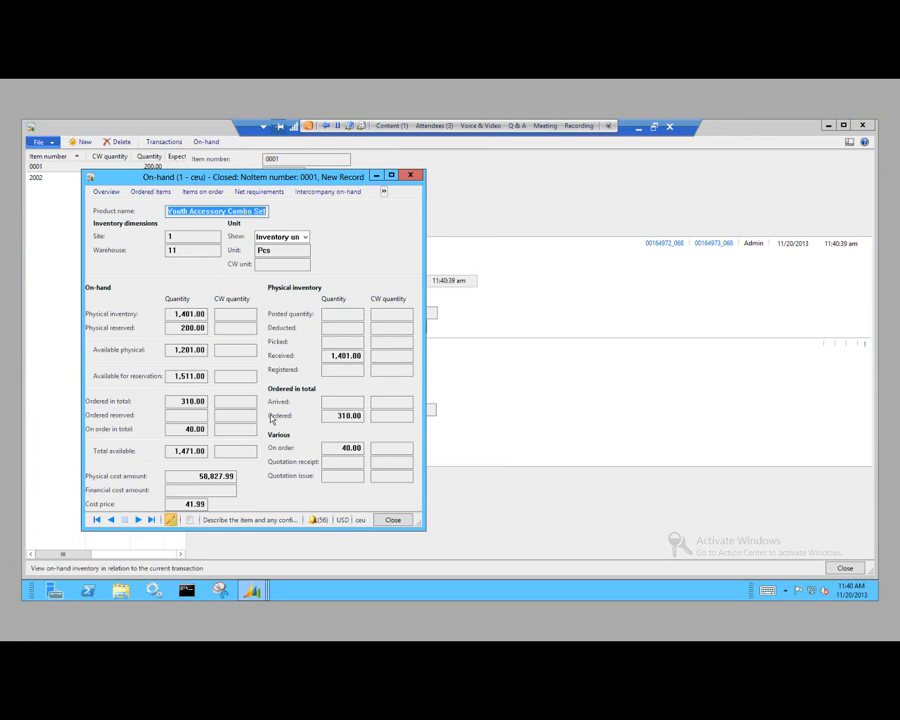
pyautogui.click(393, 520)
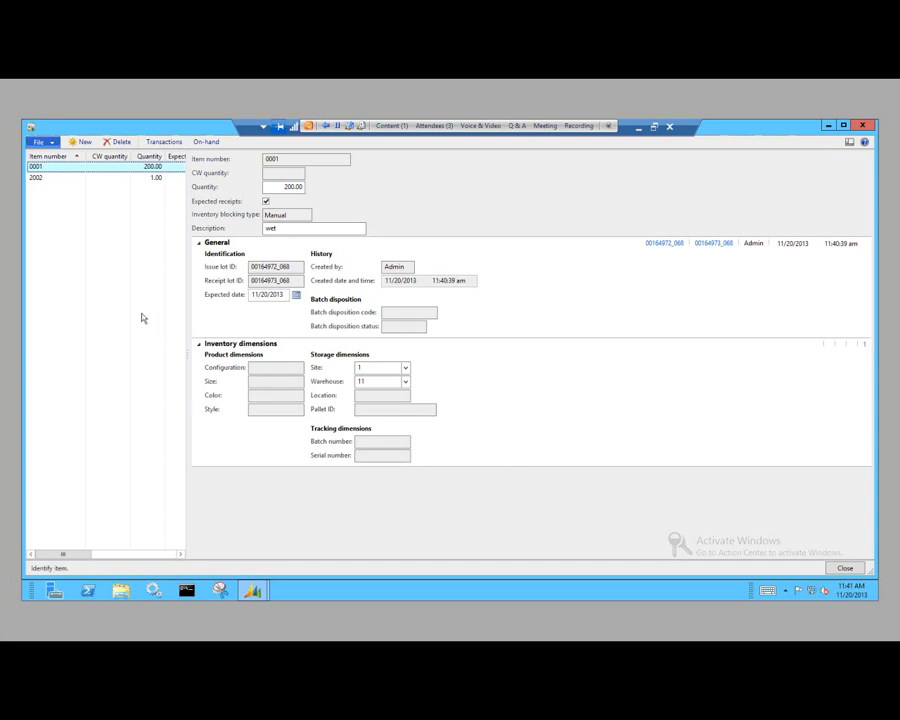
# Step: Delete the inventory blocking record for item 0001 and confirm the deletion
pyautogui.click(97, 170)
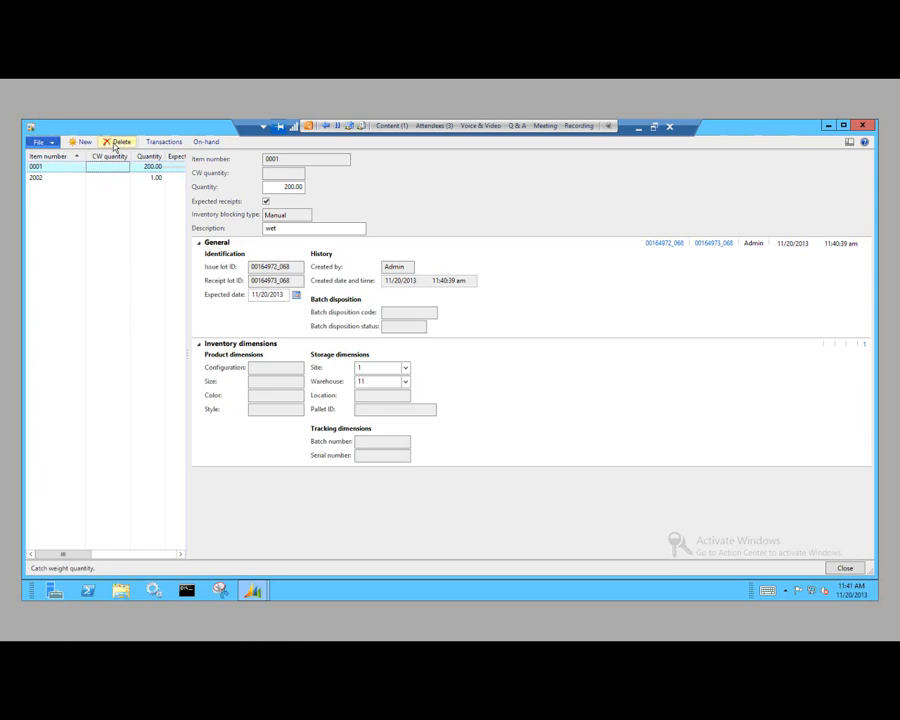
pyautogui.click(116, 143)
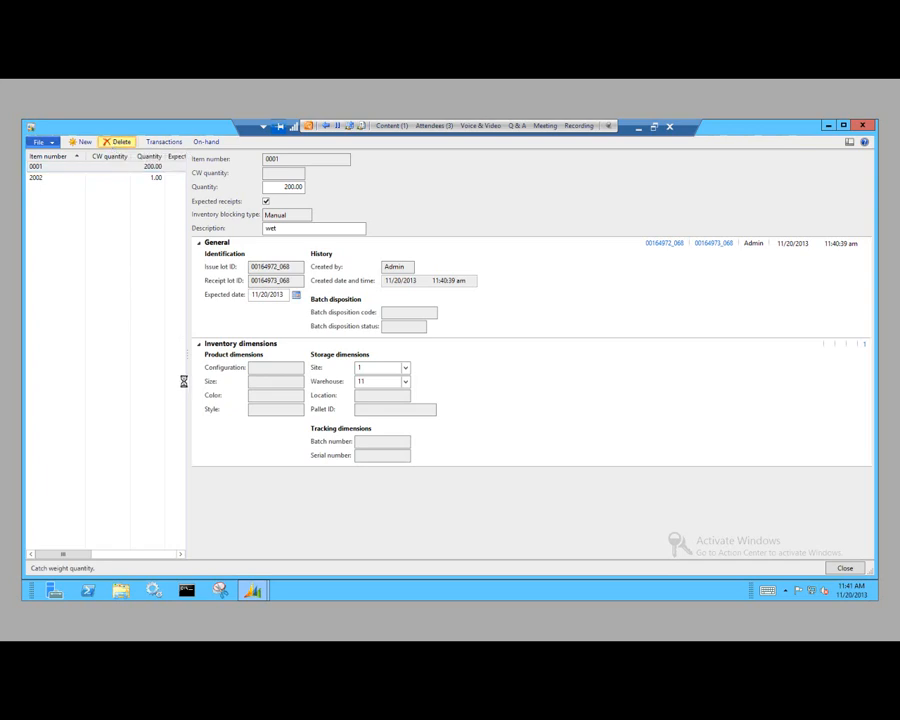
pyautogui.click(495, 392)
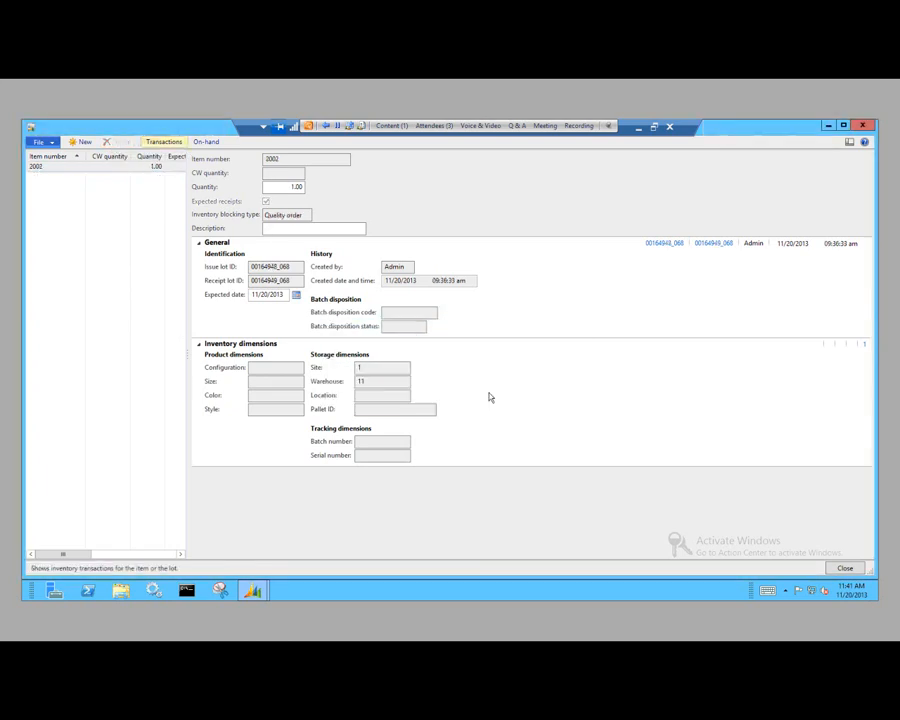
pyautogui.click(640, 133)
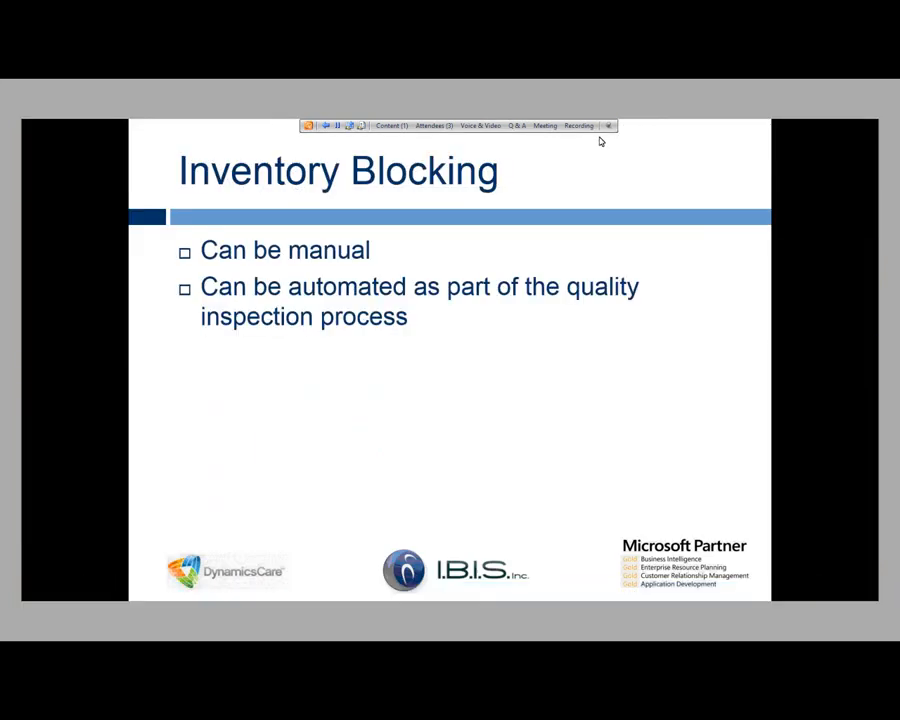
pyautogui.hotkey('alt', 'Tab')
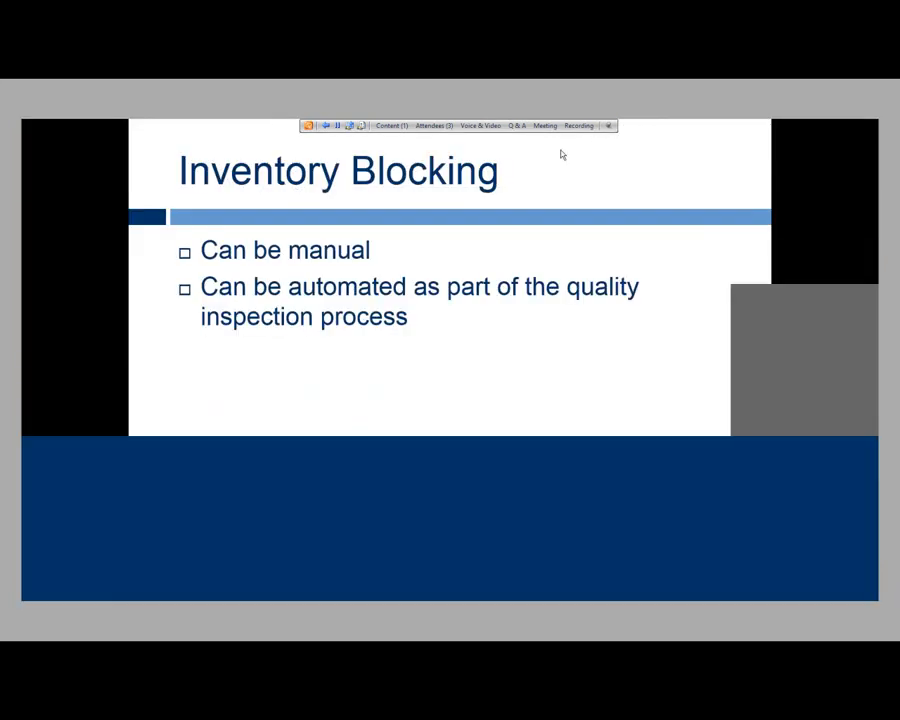
# Step: Close the inventory blocking form, check item 0001's quantities in the on-hand inquiry, and close the inquiry
pyautogui.click(864, 126)
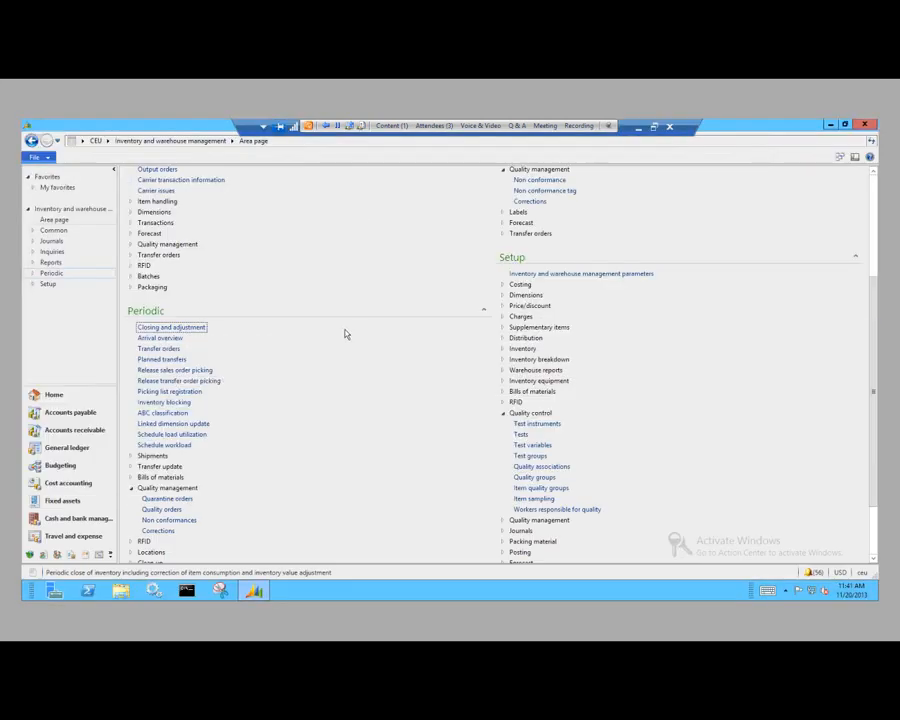
pyautogui.scroll(2, 347, 334)
pyautogui.click(151, 205)
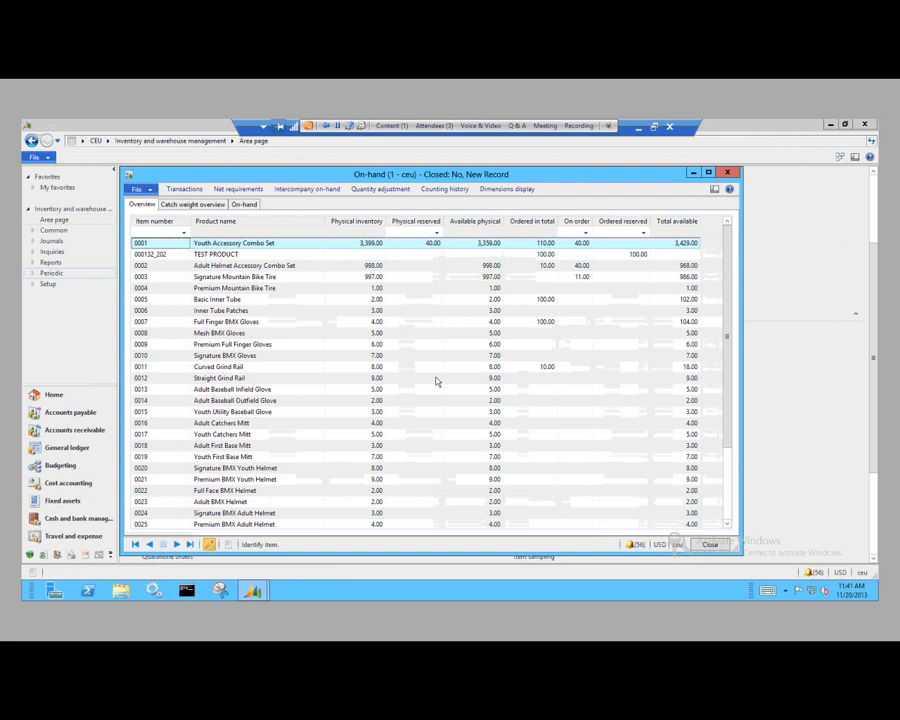
pyautogui.click(710, 545)
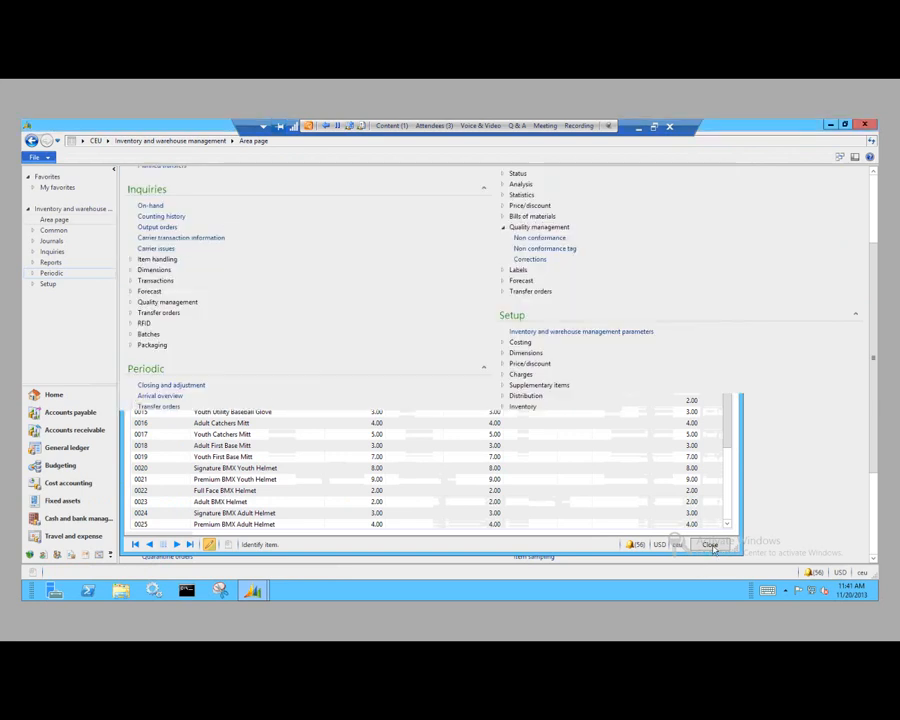
# Step: Minimize the remote session and advance the slide presentation to the Questions slide
pyautogui.click(638, 128)
pyautogui.click(642, 143)
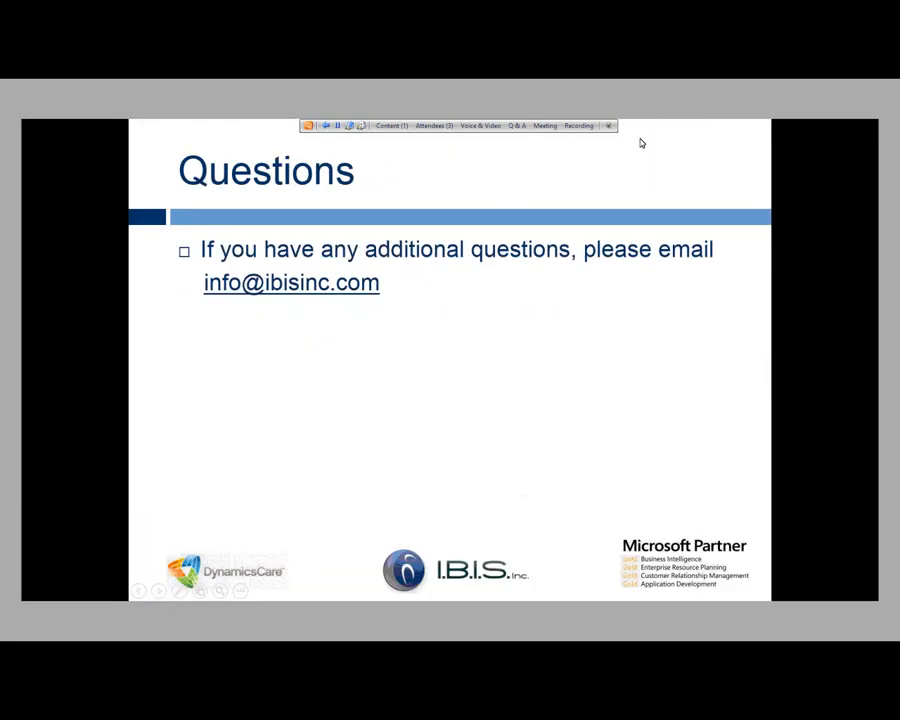